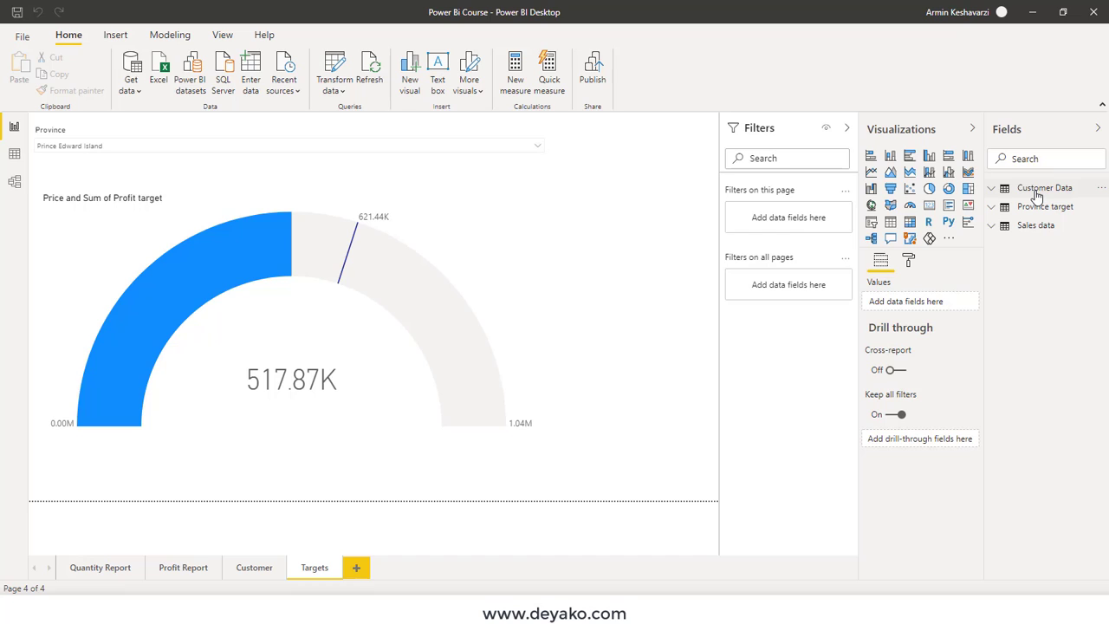
Expand Sales data and switch to Data view to show its 8,399 order rows
left_click(138, 96)
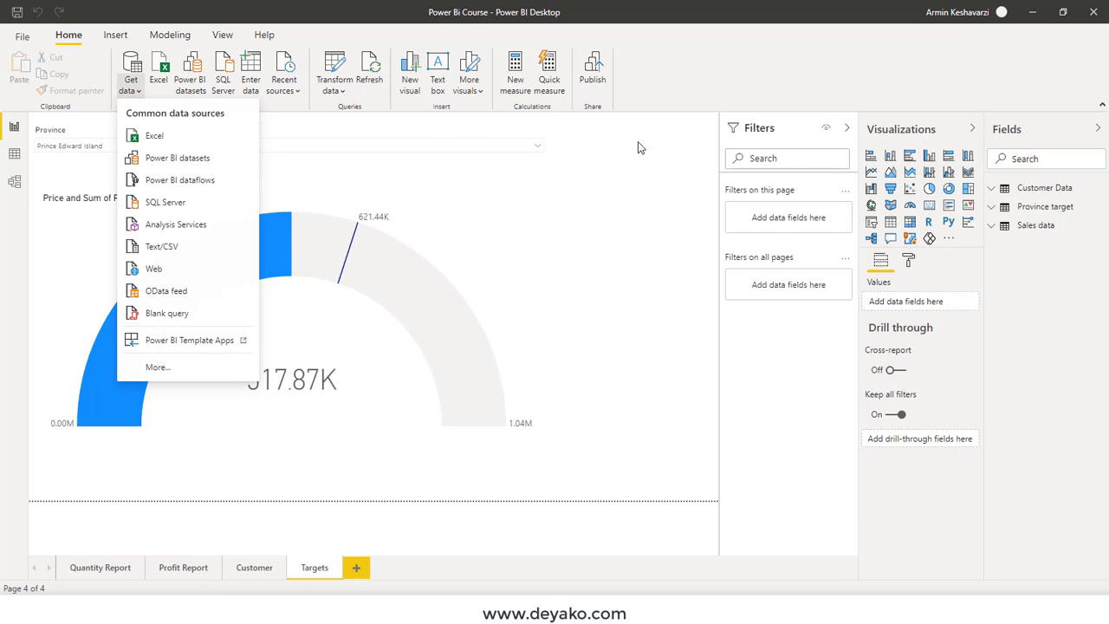
left_click(692, 139)
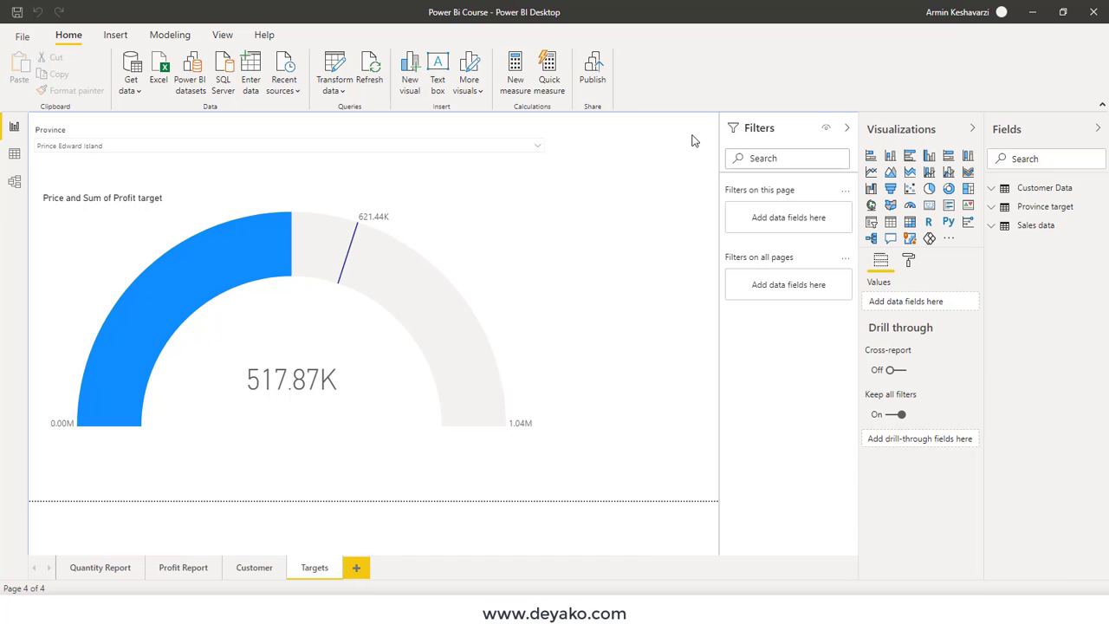
left_click(1053, 230)
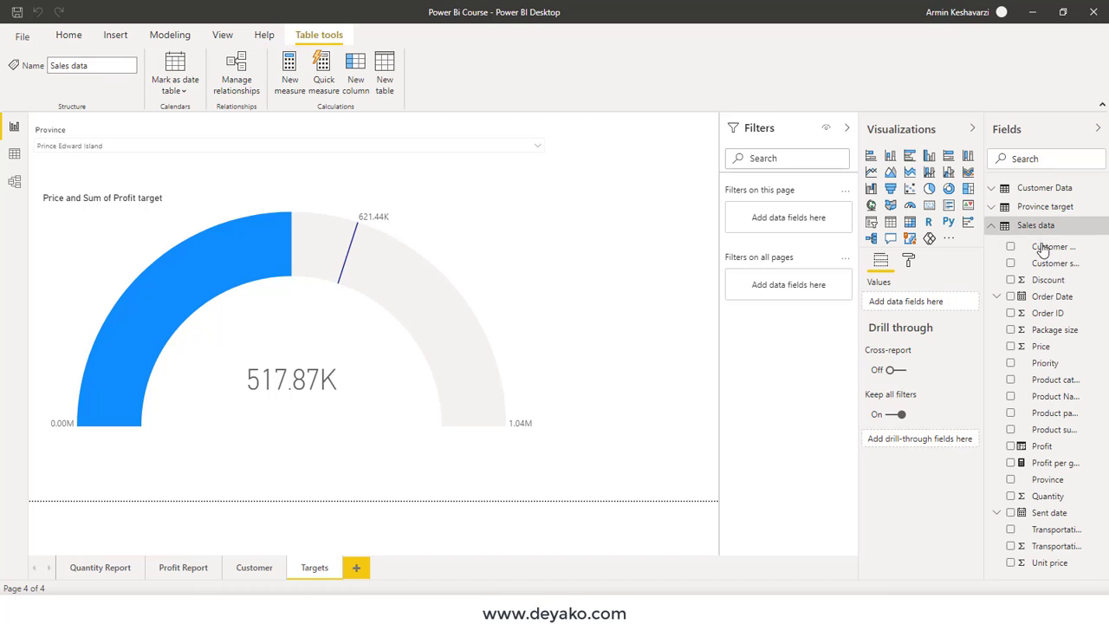
left_click(13, 154)
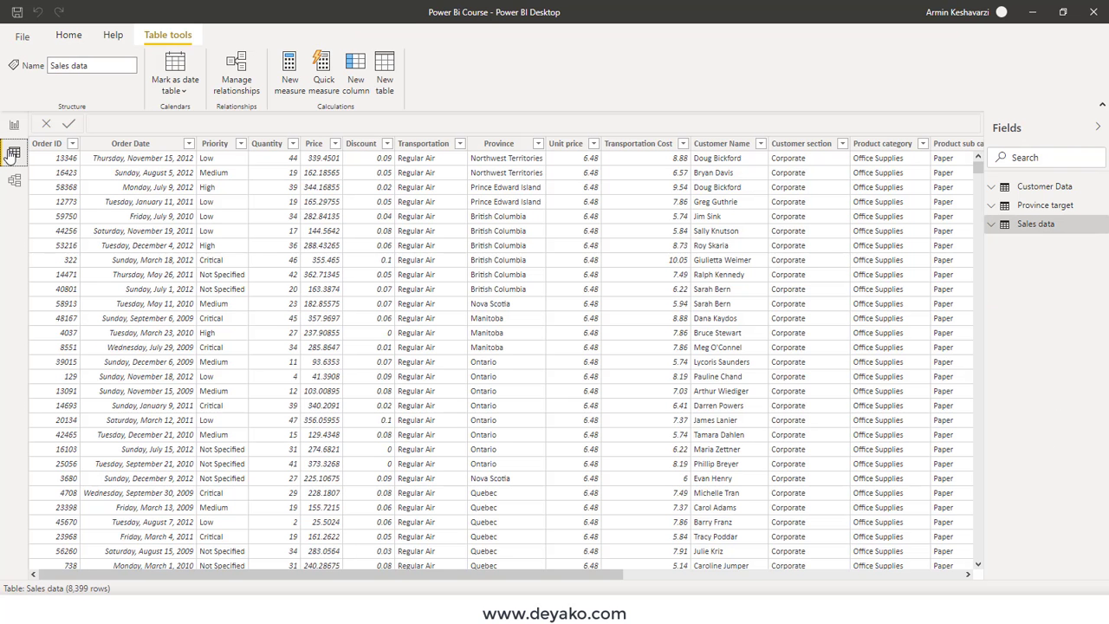
Review the distinct values of the Priority column without applying a filter
left_click(216, 145)
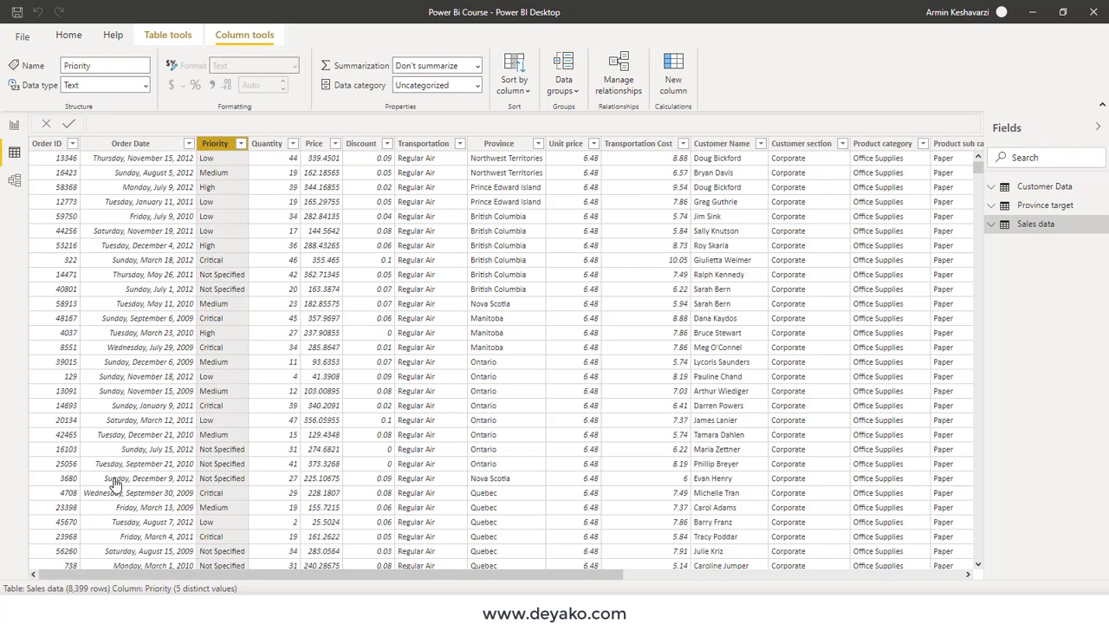
left_click(240, 145)
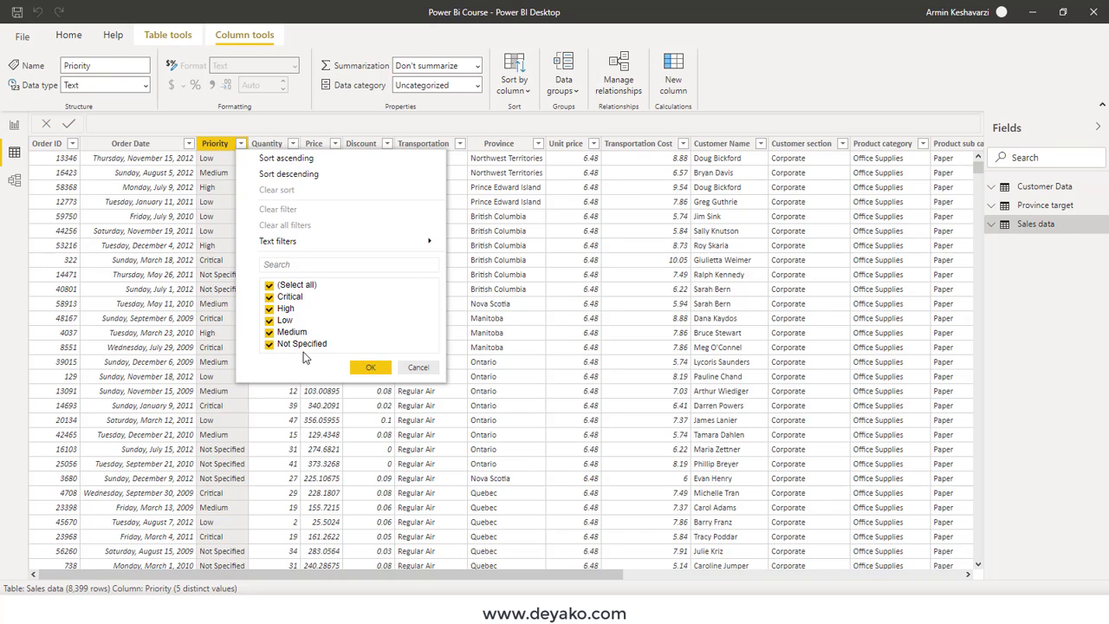
left_click(418, 367)
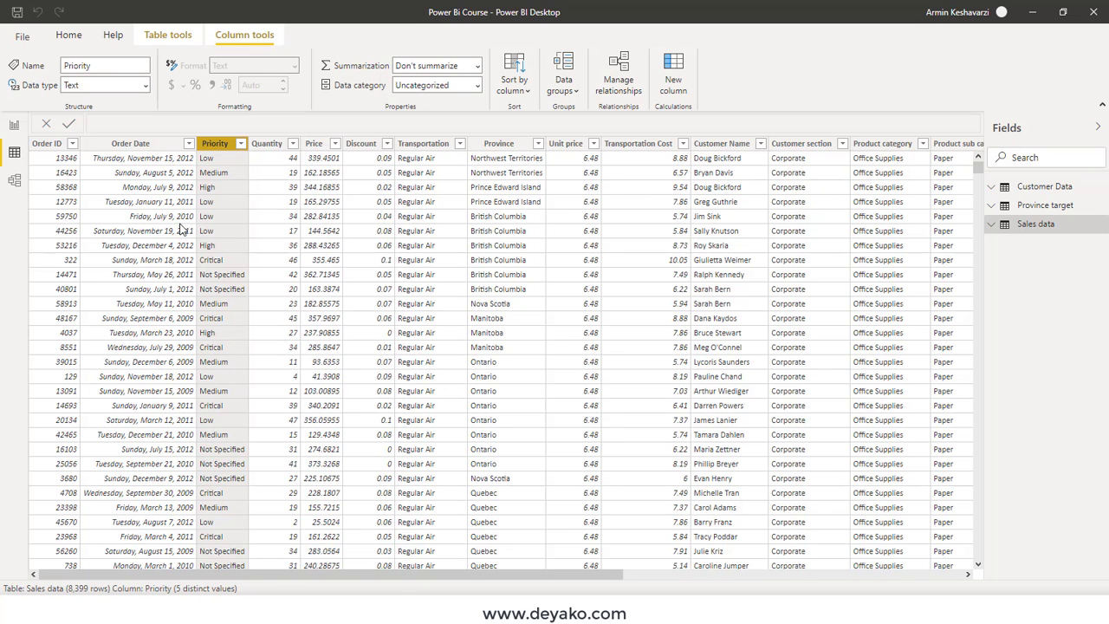
Select and inspect the Order Date and Sent date columns
left_click(158, 158)
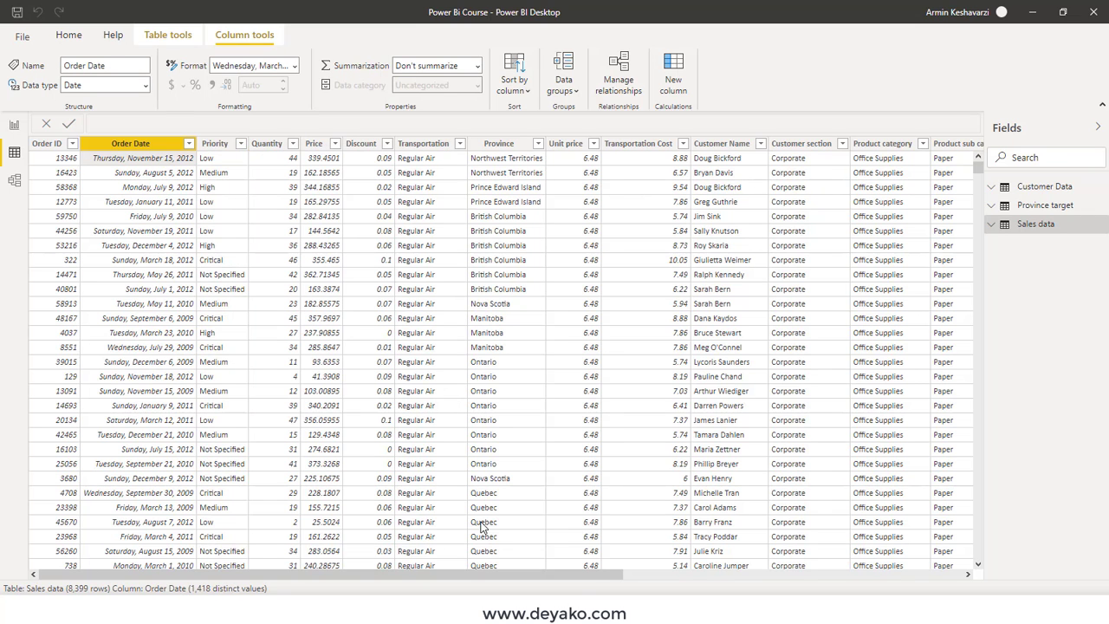
left_click_drag(481, 574, 975, 568)
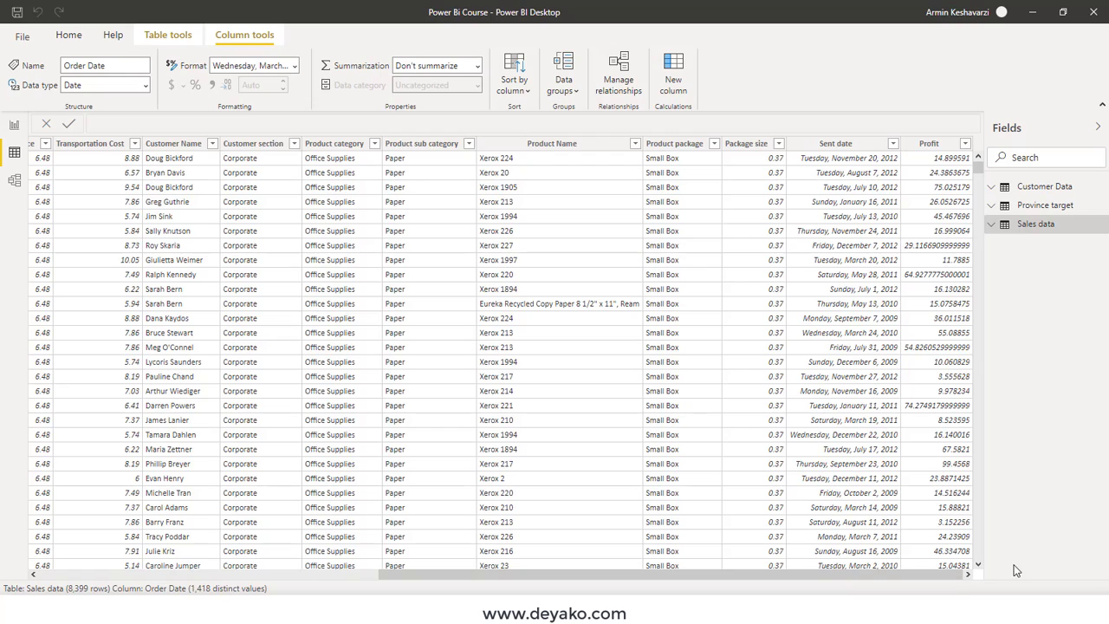
left_click(841, 161)
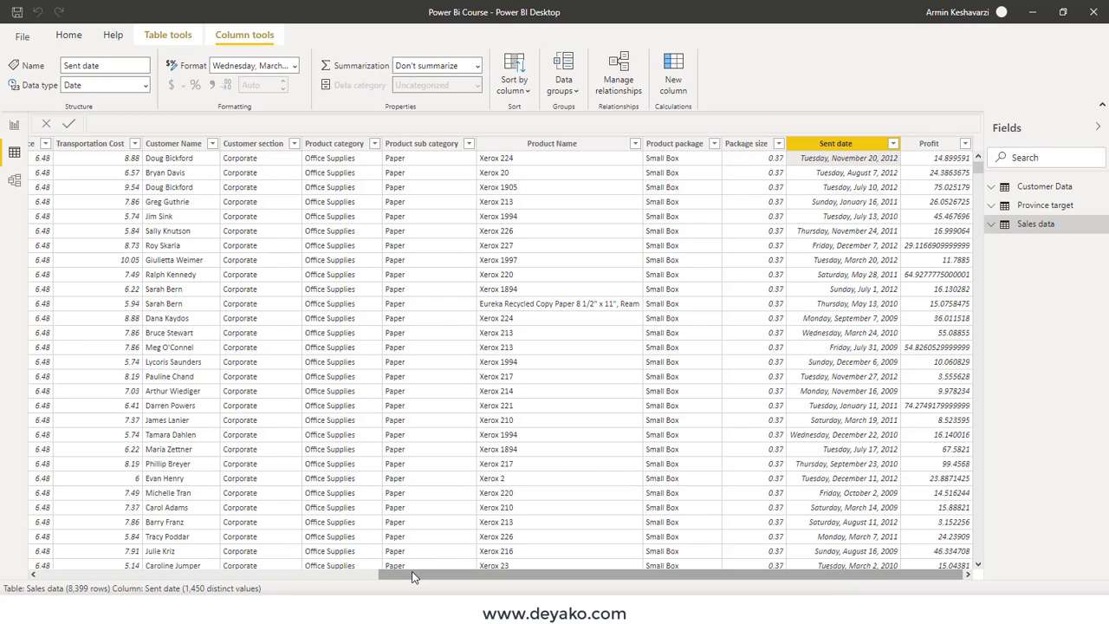
left_click_drag(413, 574, 57, 589)
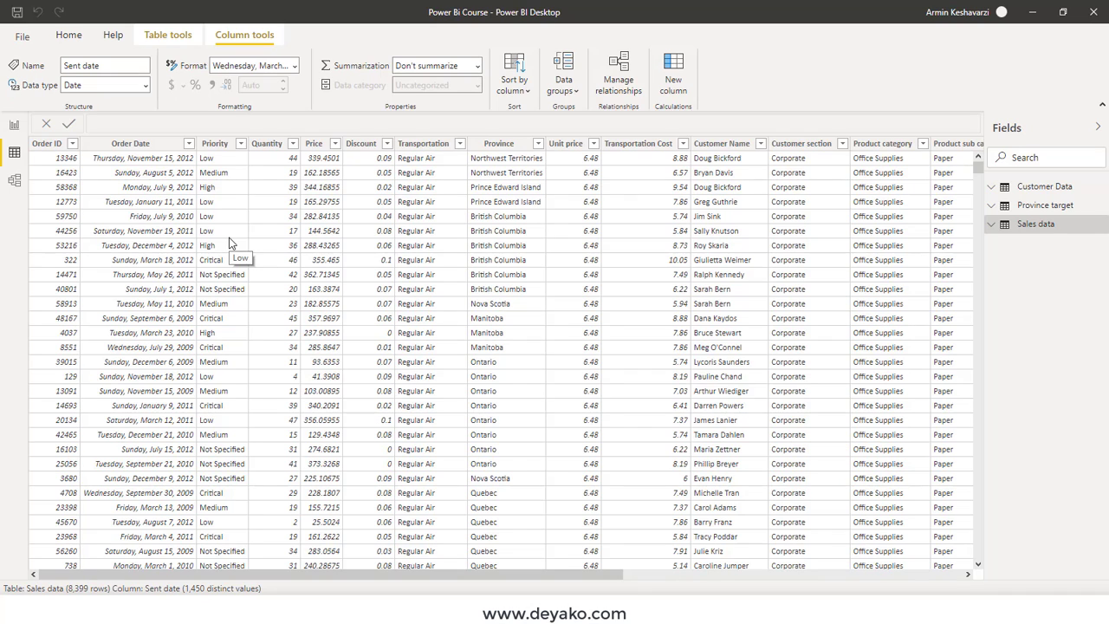
left_click(230, 244)
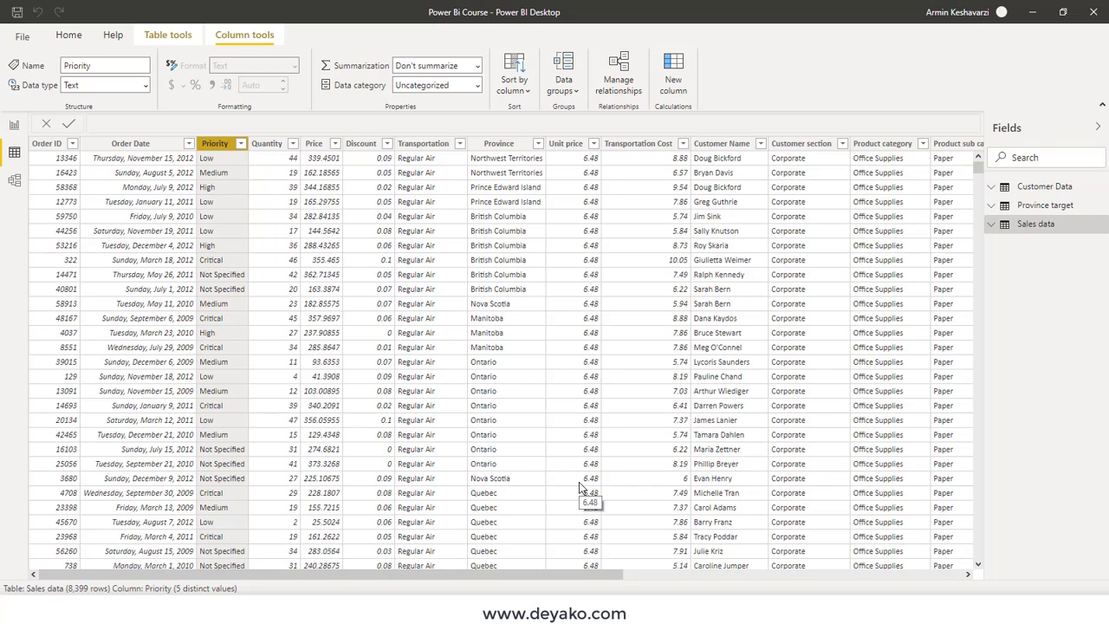
mouse_move(530, 574)
left_mouse_down()
mouse_move(799, 565)
mouse_move(344, 551)
left_mouse_up()
left_click(165, 37)
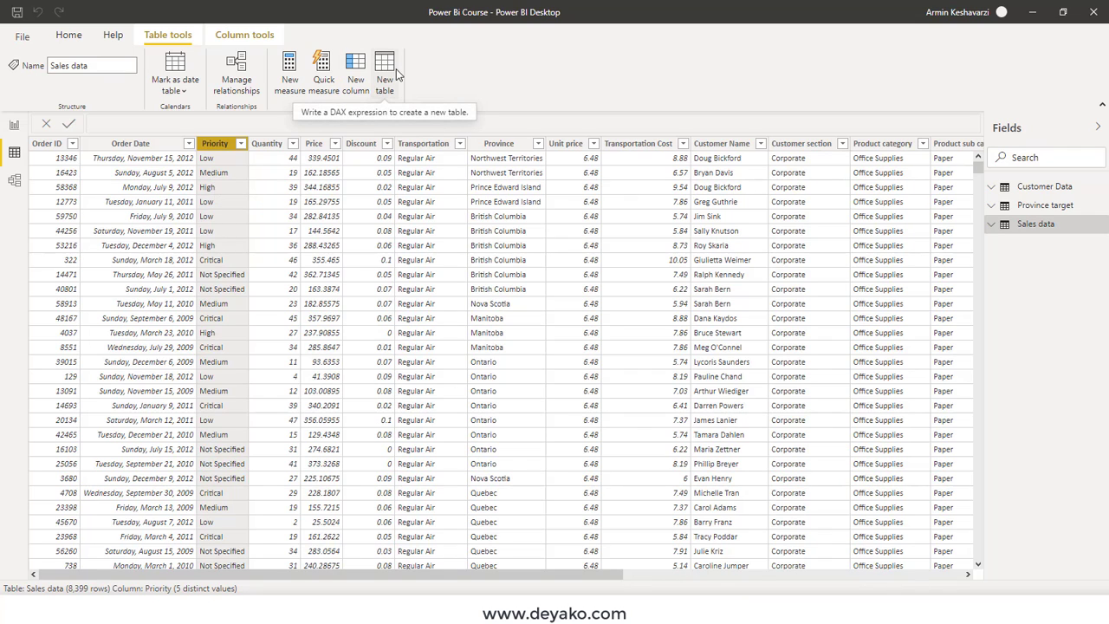
Start an entered-data table and name it Sent SLA
left_click(62, 36)
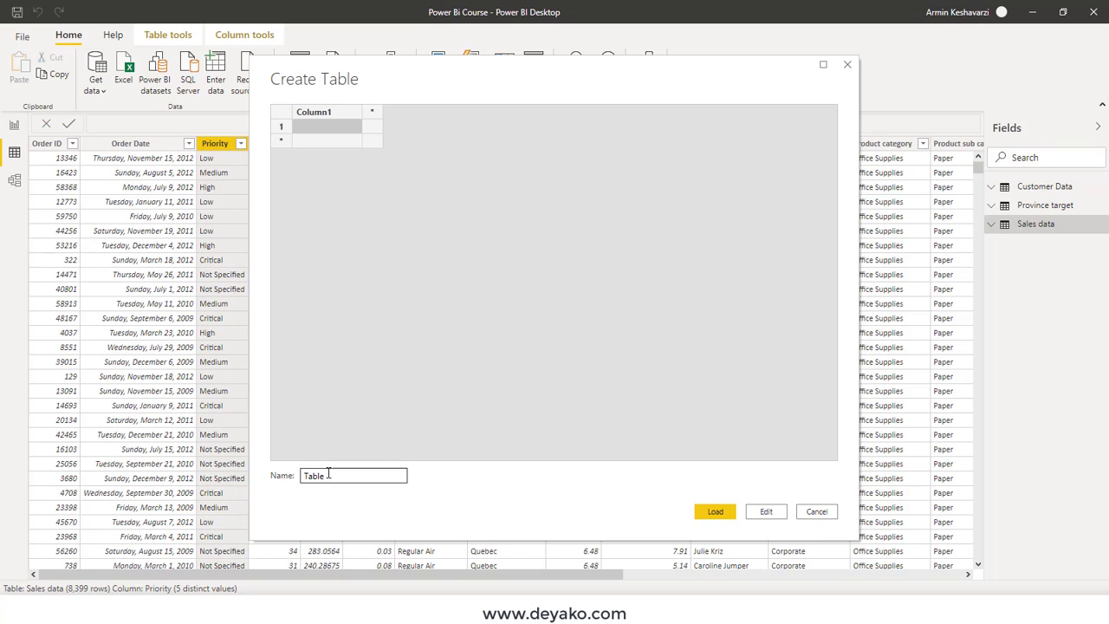
double_click(329, 475)
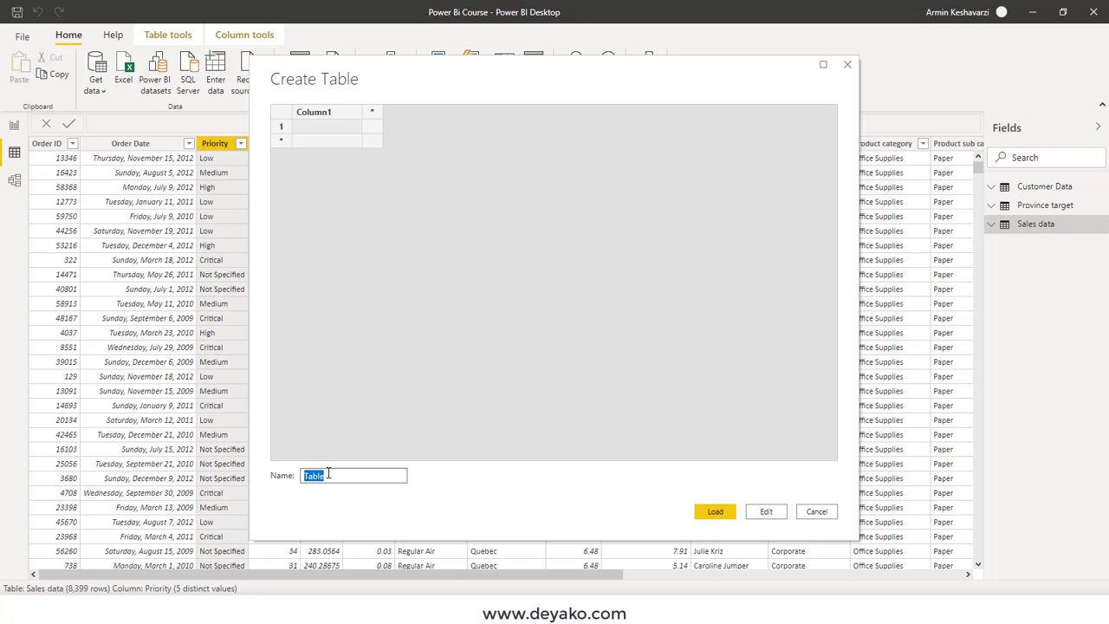
type("SENT")
key("BackSpace")
key("BackSpace")
key("BackSpace")
type("en")
type("t SA")
Rename the first column from Column1 to Priority
left_click(330, 114)
double_click(329, 118)
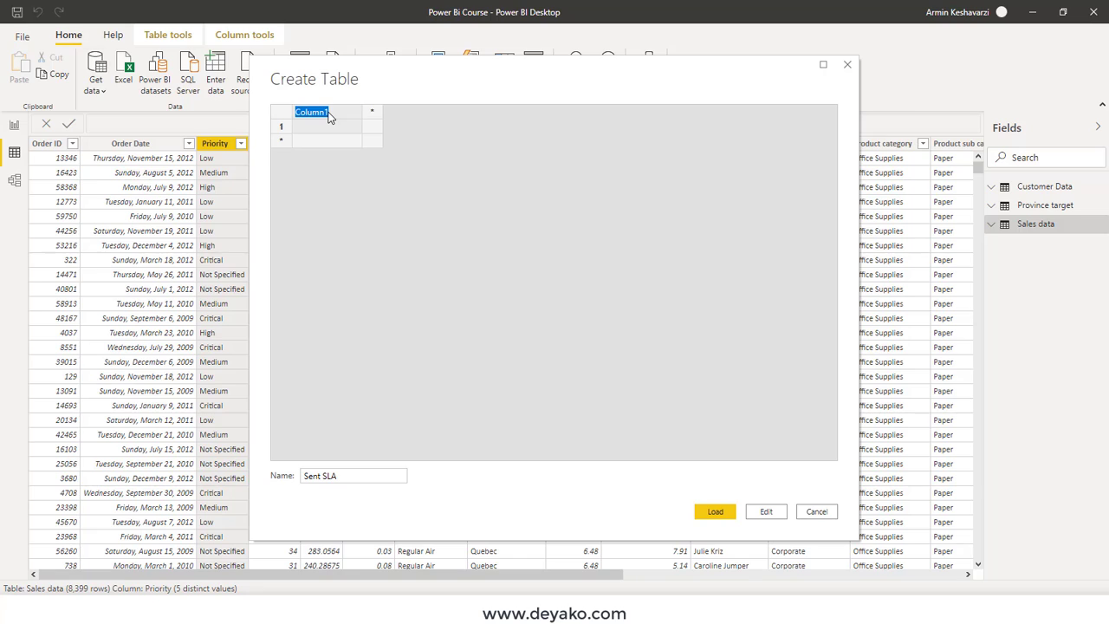
type("Pr")
type("iority")
left_click(351, 139)
Enter Critical, High, Medium, Low and Not Specified as the Priority values
left_click(355, 128)
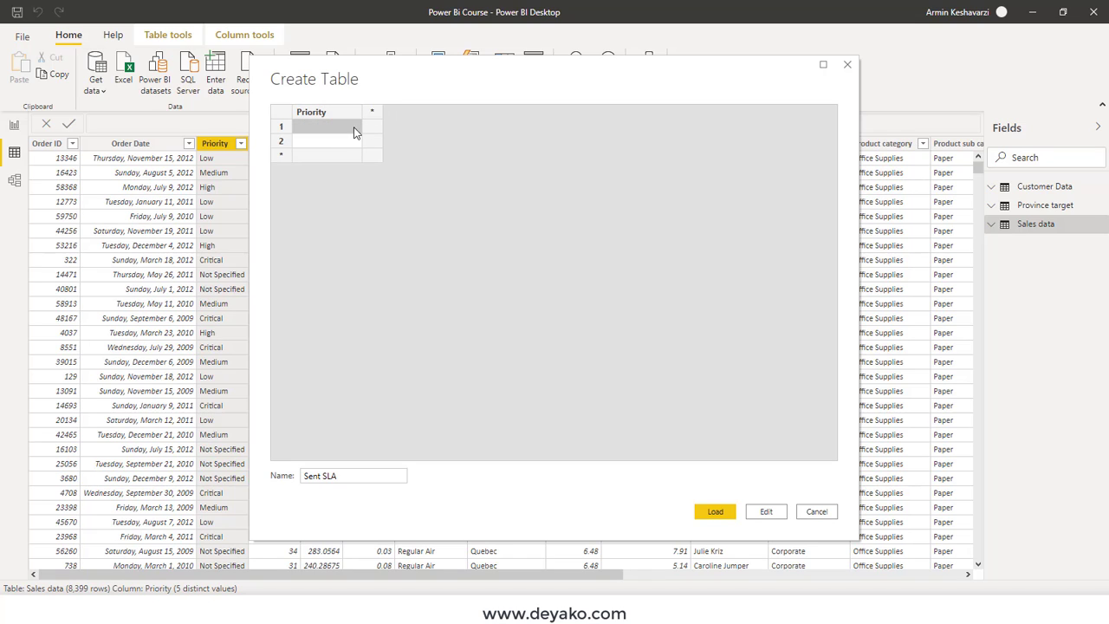
type("Critical")
left_click(333, 140)
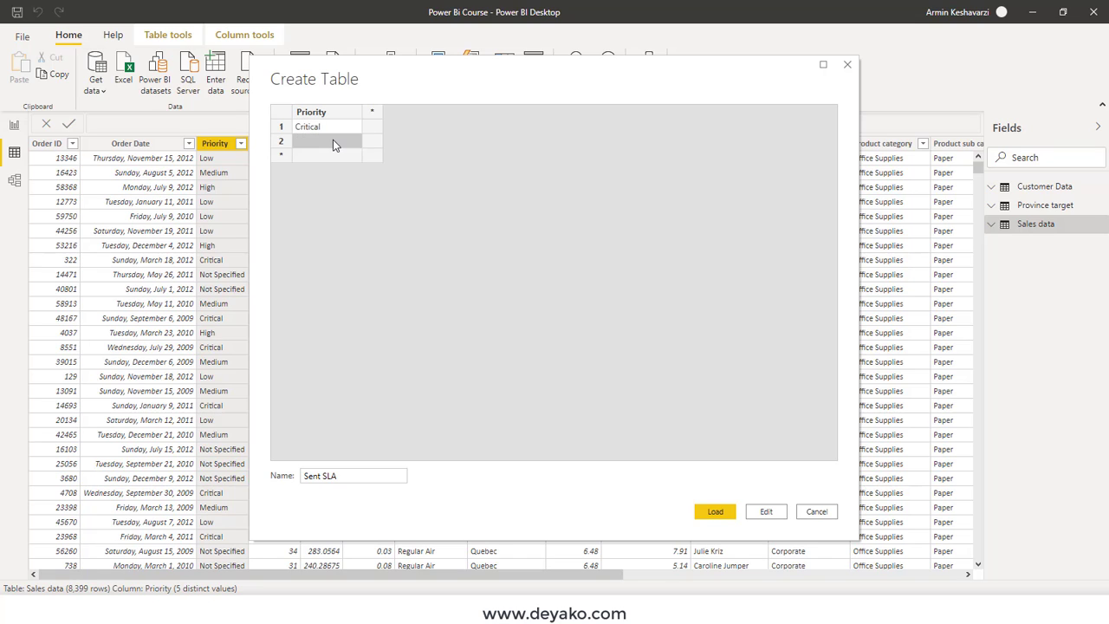
type("High")
left_click(330, 158)
type("Medium")
left_click(334, 175)
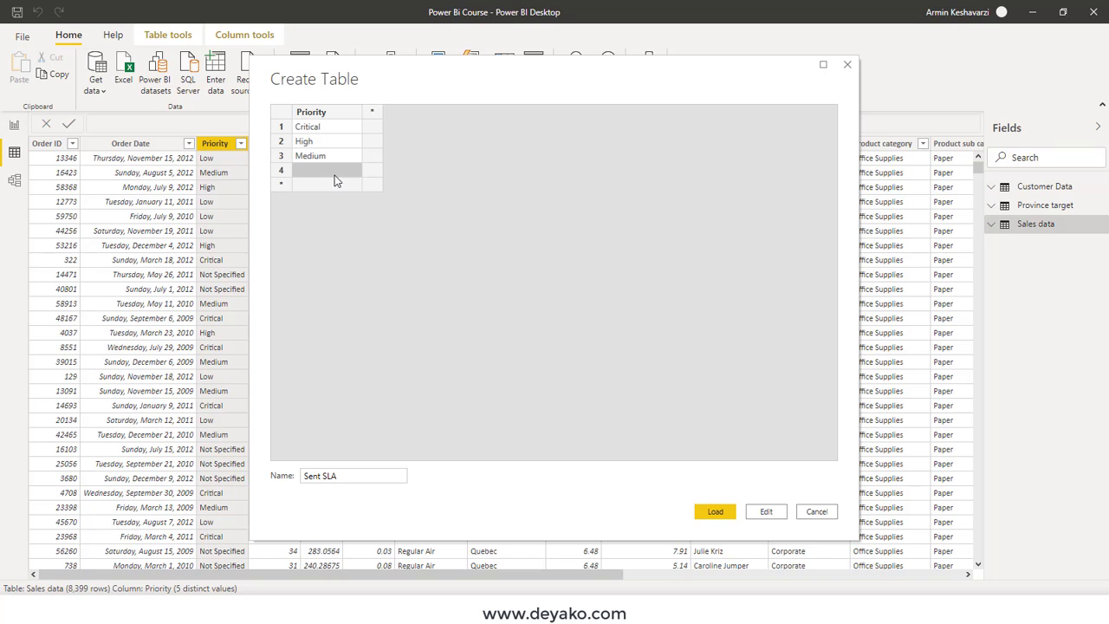
type("Low")
left_click(329, 185)
type("No")
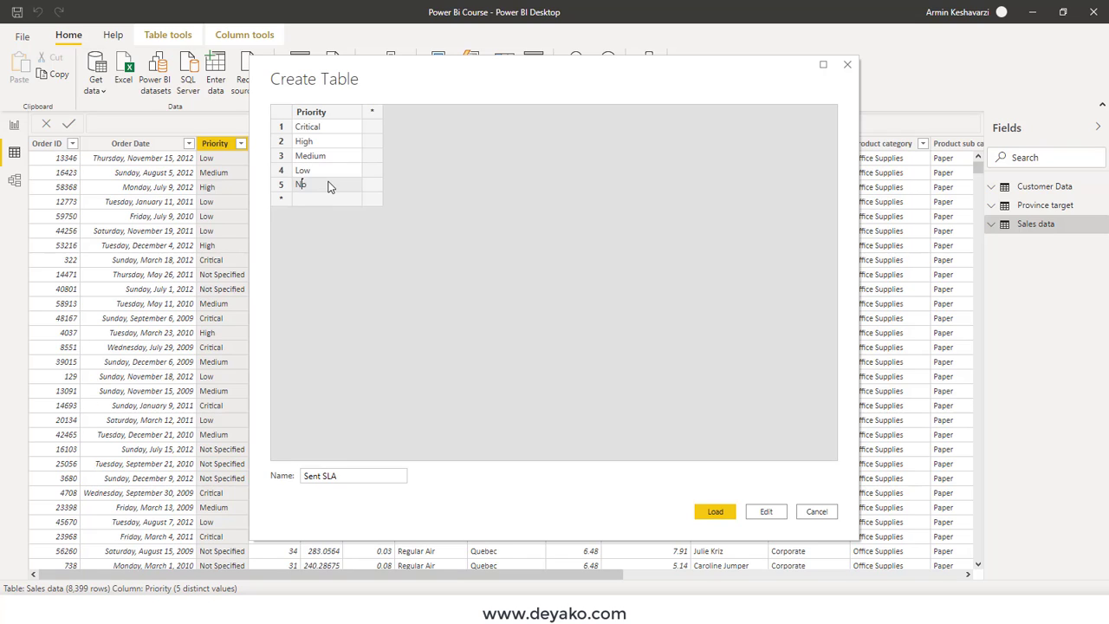
type("t Specified")
Add a second column named SLA - day with 1 for Critical
left_click(371, 115)
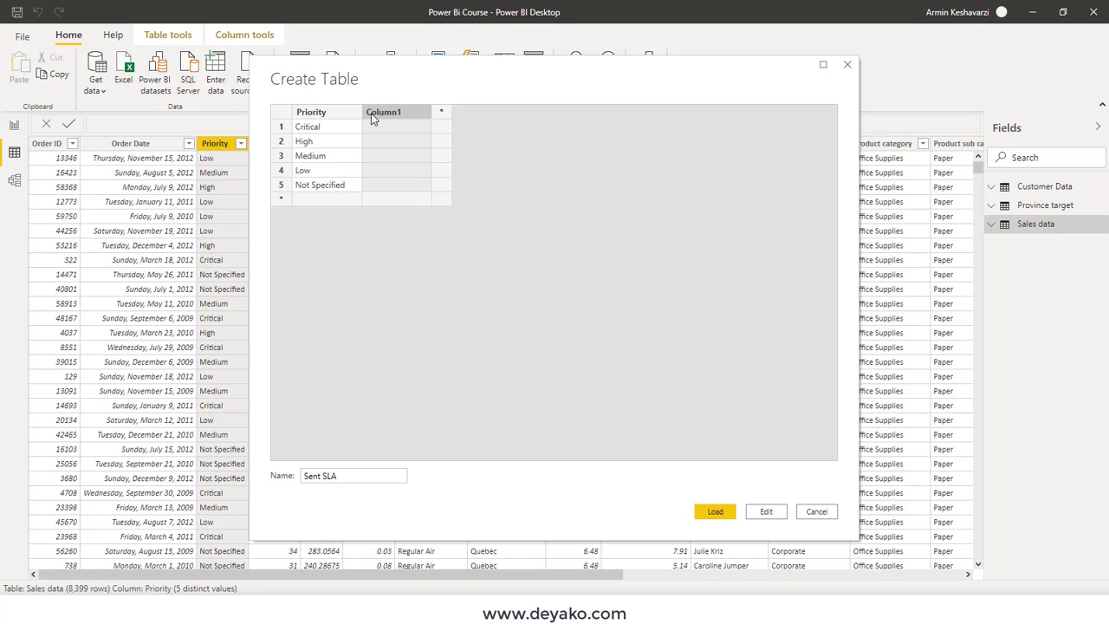
double_click(393, 116)
type("SLA")
left_click(381, 130)
type("1")
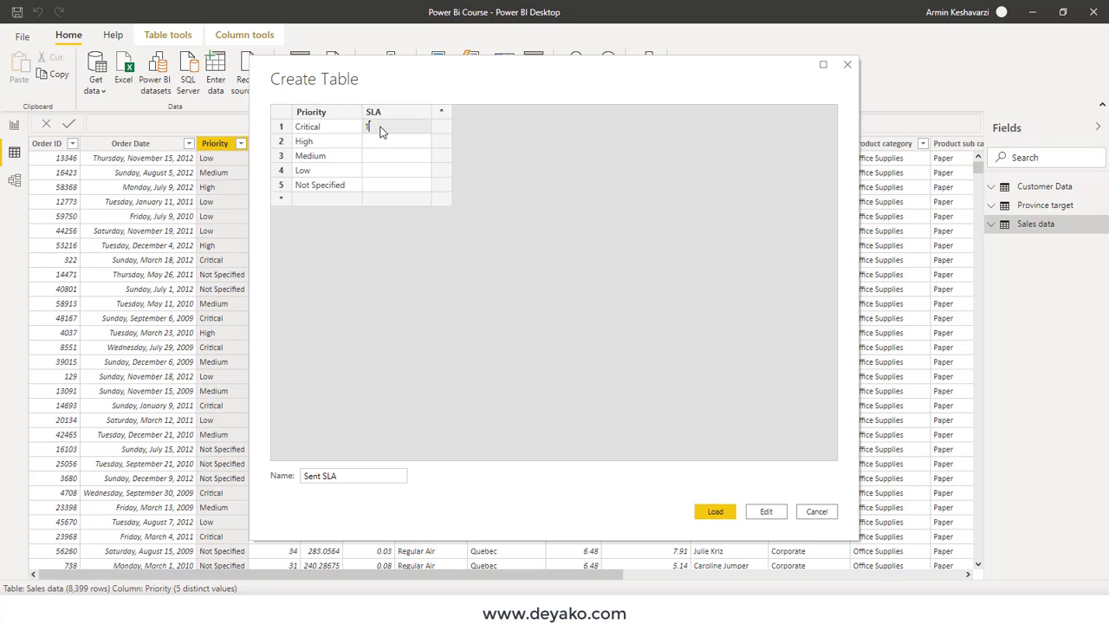
left_click(388, 117)
left_click(388, 117)
type("- day")
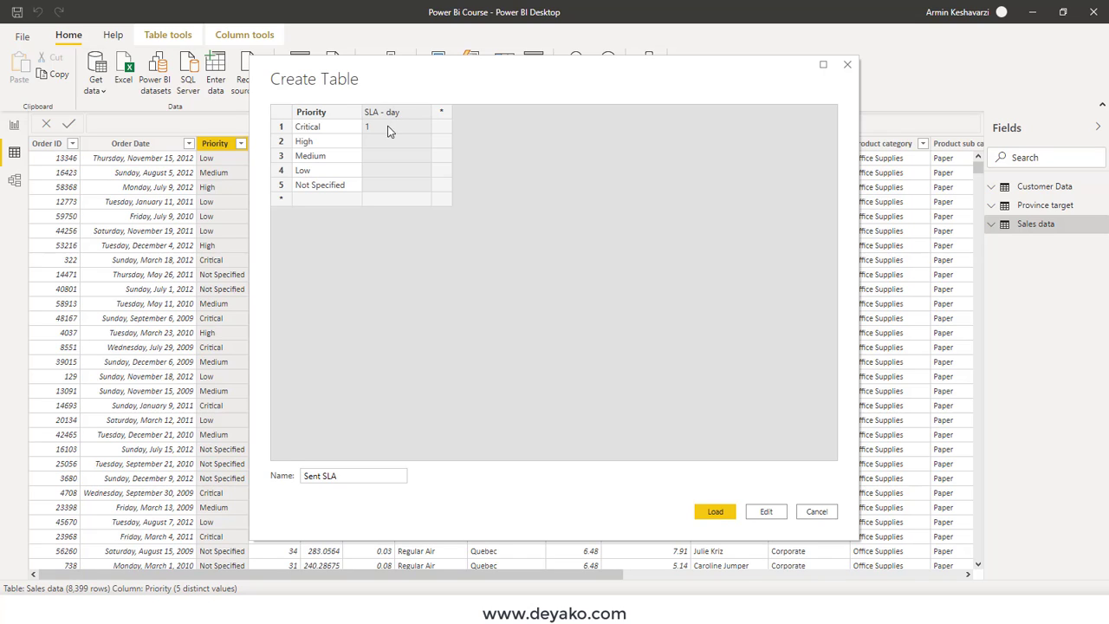
left_click(379, 147)
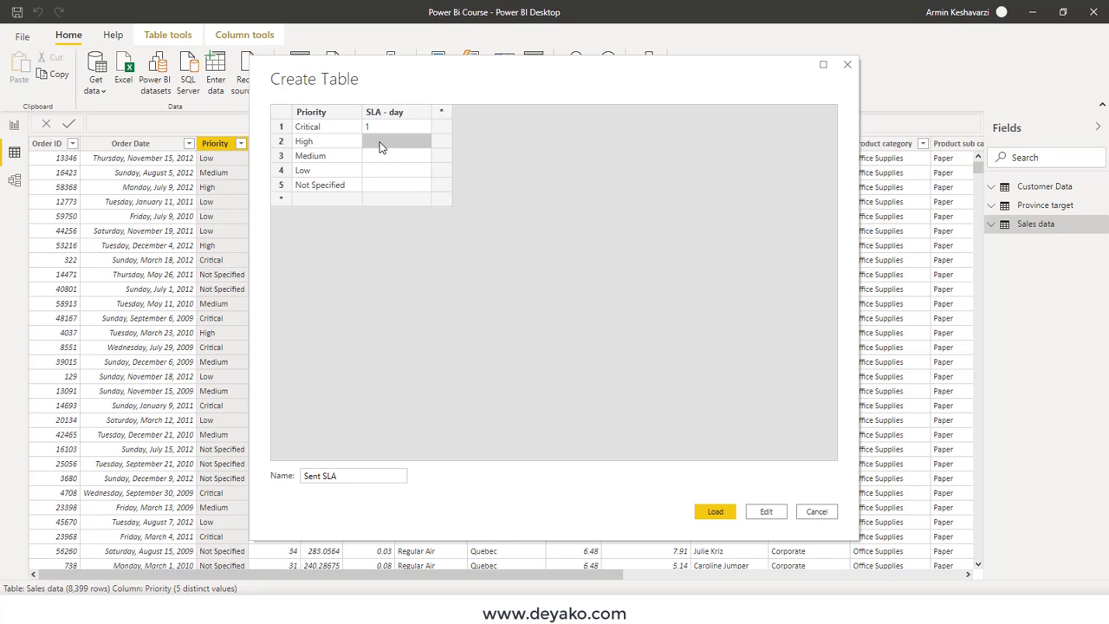
Fill SLA - day with 1.5, 2, 3 and 3 for High through Not Specified
type("1")
type(".5")
left_click(386, 162)
type("2")
left_click(377, 172)
type("3")
left_click(374, 190)
type("3")
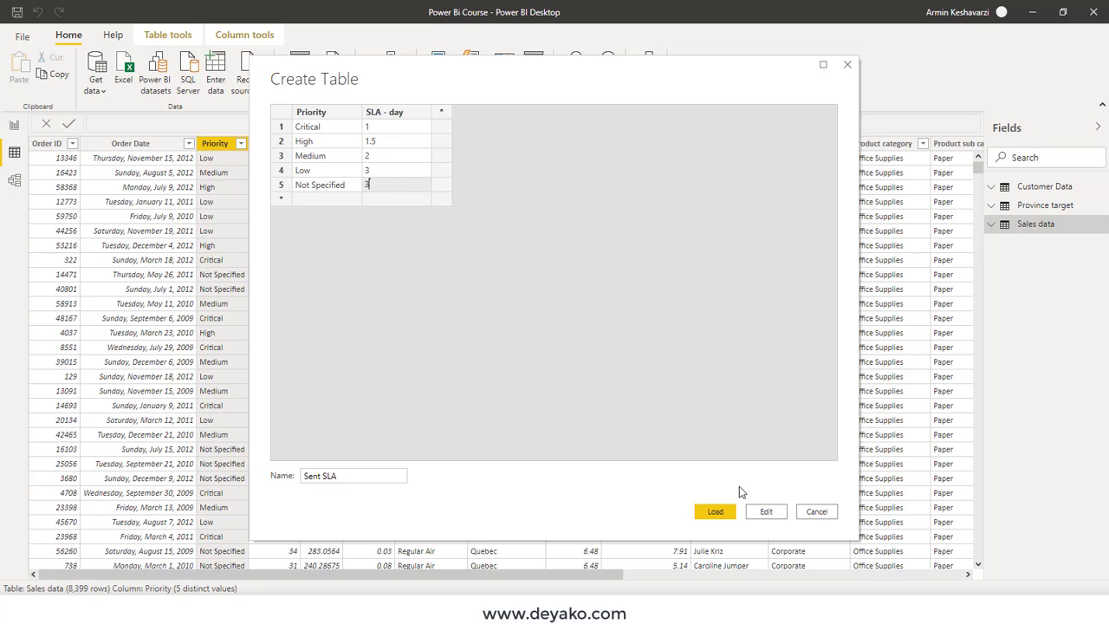
Open Sent SLA in the query editor and check its decimal SLA - day values row by row
left_click(766, 512)
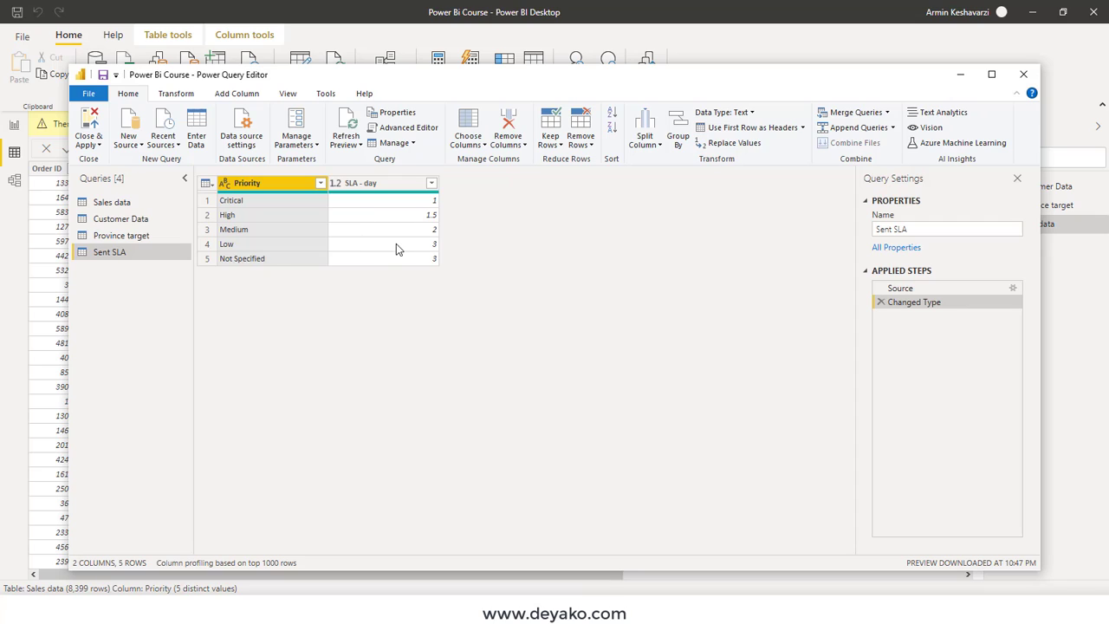
left_click(399, 248)
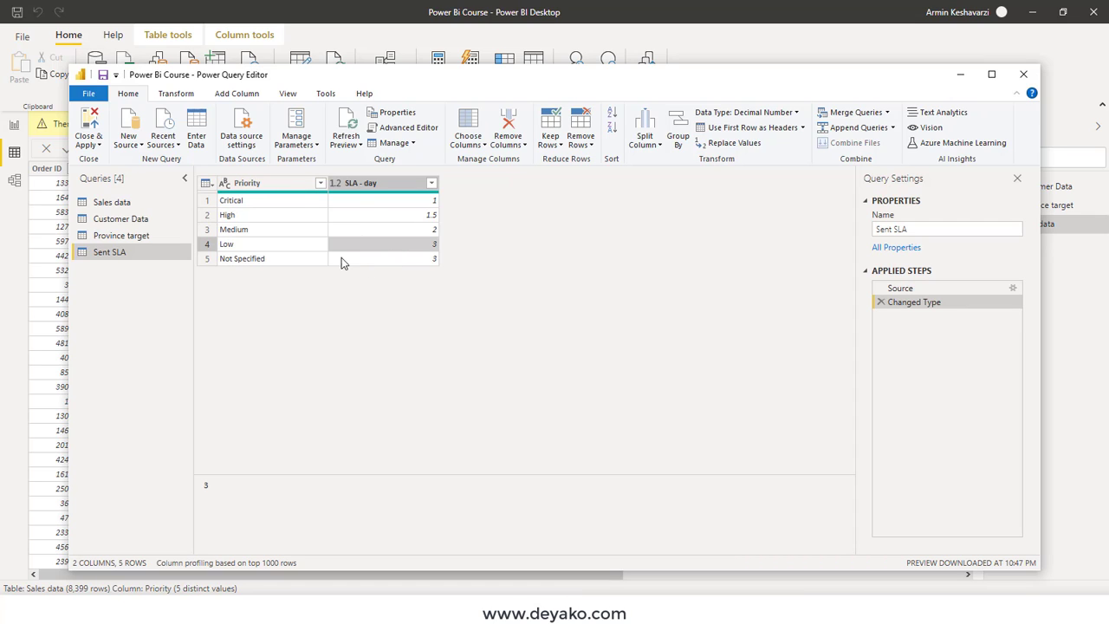
left_click(297, 248)
left_click(424, 217)
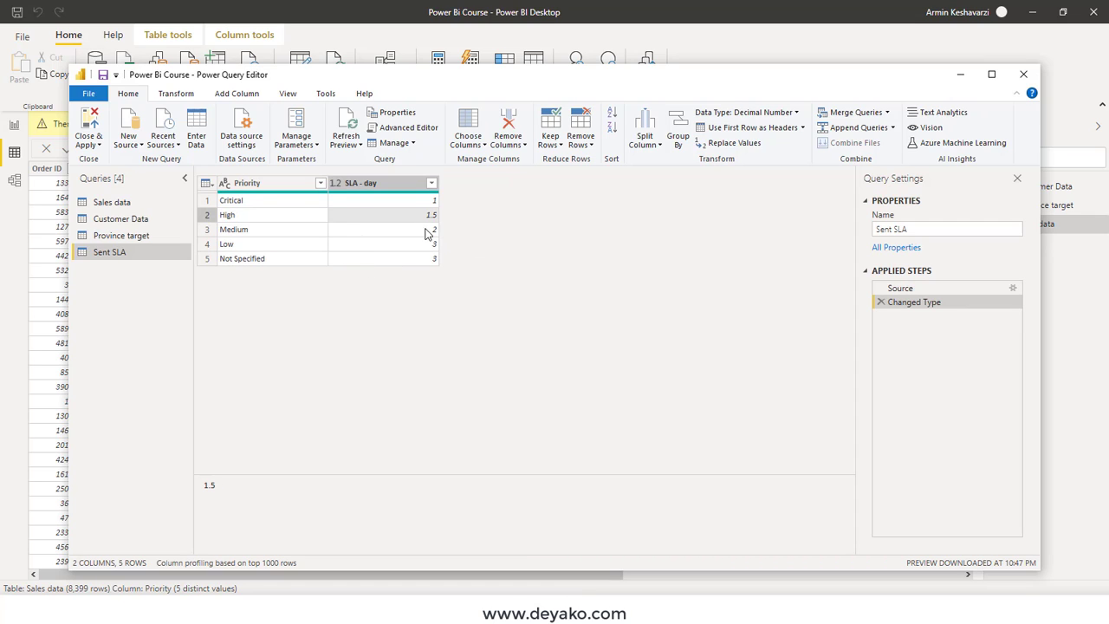
left_click(398, 202)
left_click(400, 227)
left_click(402, 243)
left_click(403, 215)
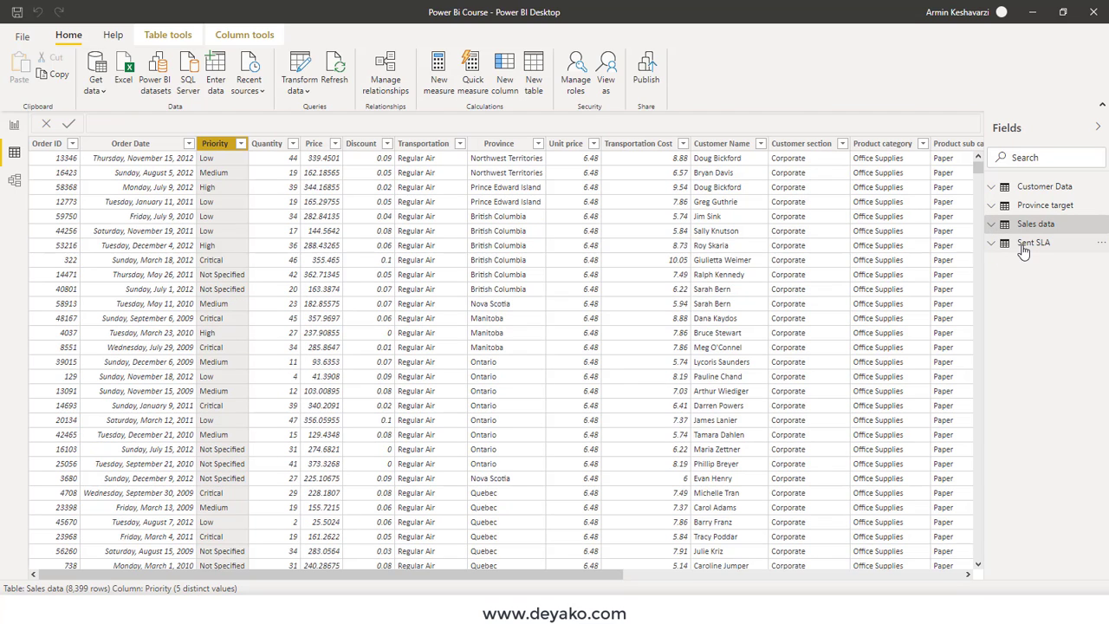
View the Sent SLA rows, then show the model diagram linking it to Sales data
left_click(1023, 246)
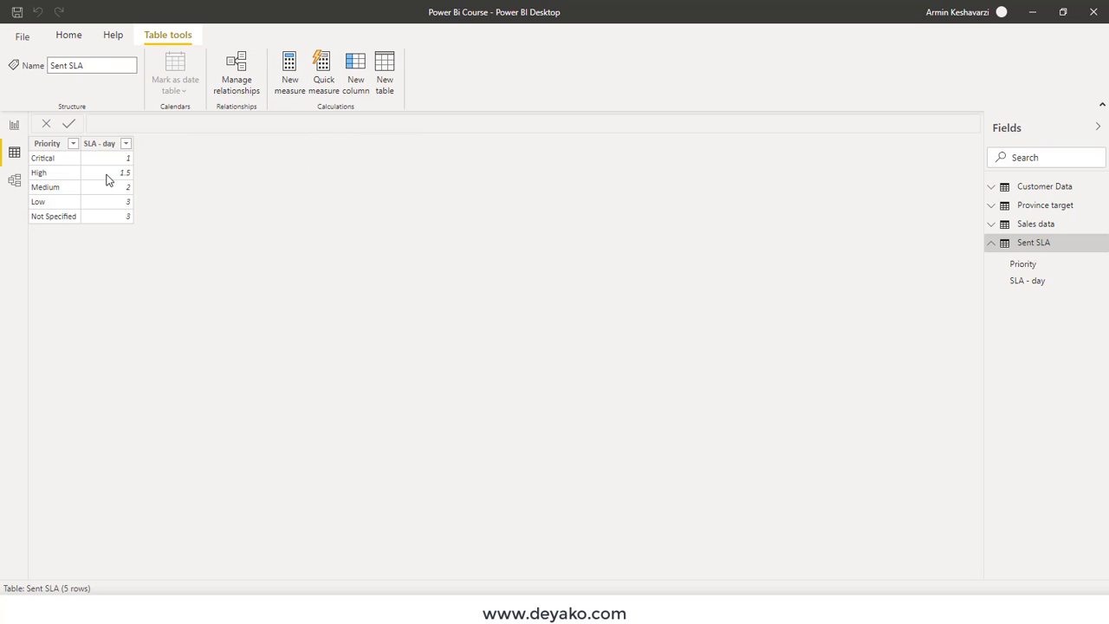
left_click(17, 183)
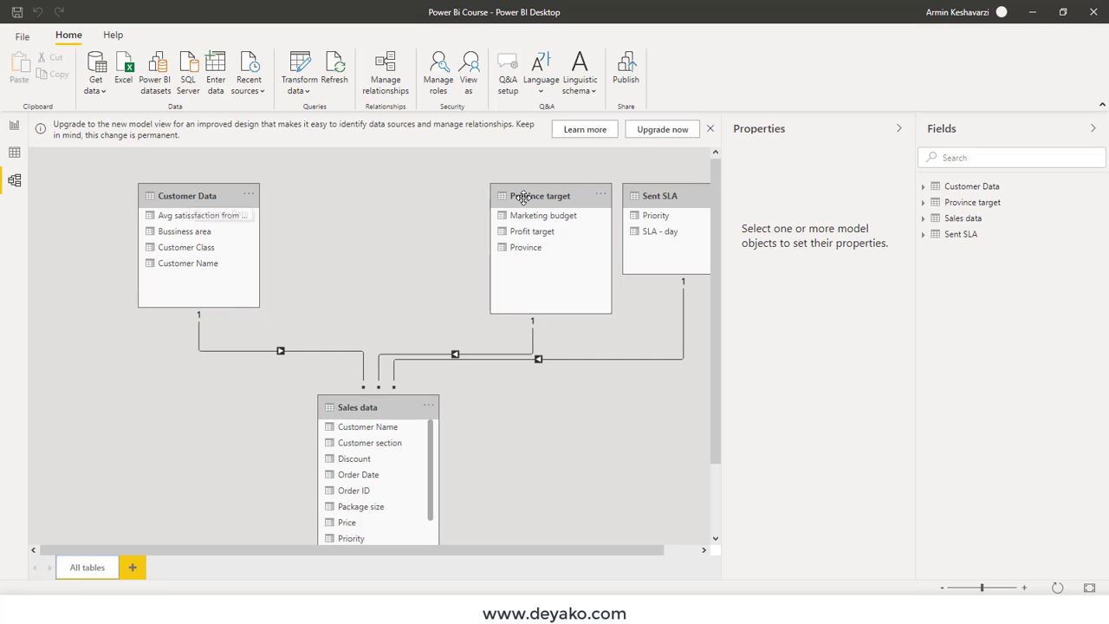
Move Province target left, place a taller Sent SLA beside it, then return to the report
left_click_drag(546, 191, 382, 194)
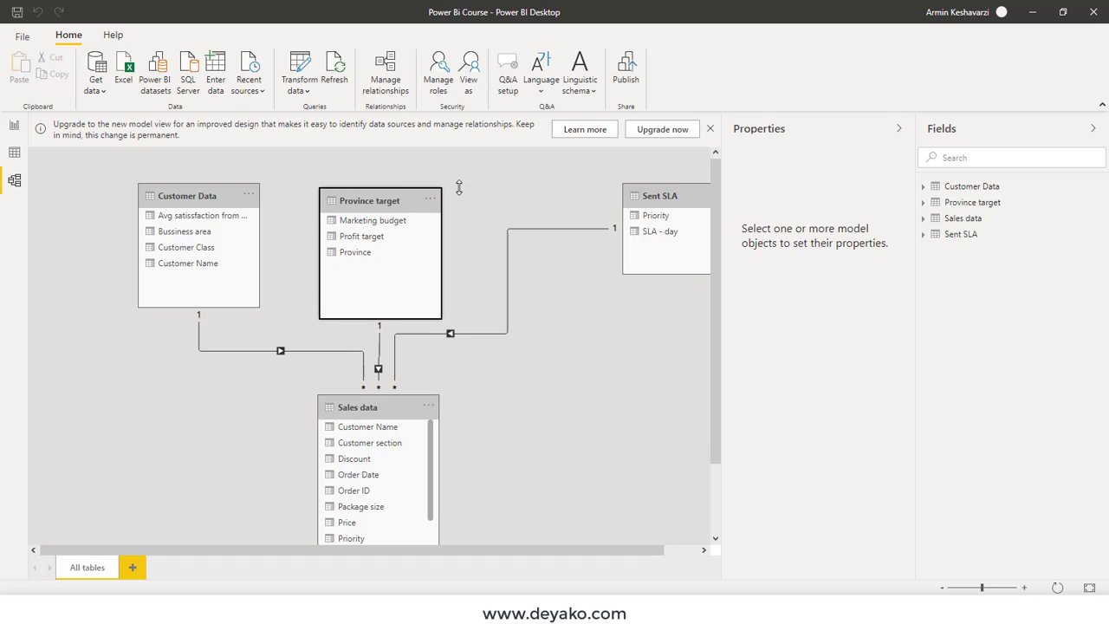
mouse_move(632, 195)
left_mouse_down()
mouse_move(602, 197)
mouse_move(520, 257)
mouse_move(518, 228)
left_mouse_up()
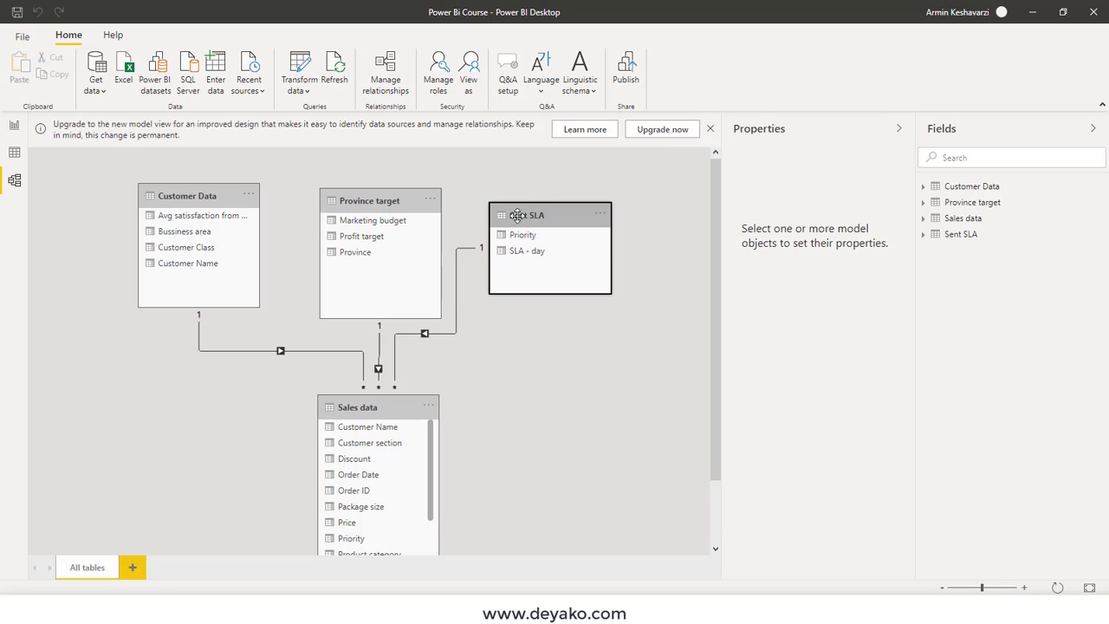
left_click_drag(535, 294, 532, 346)
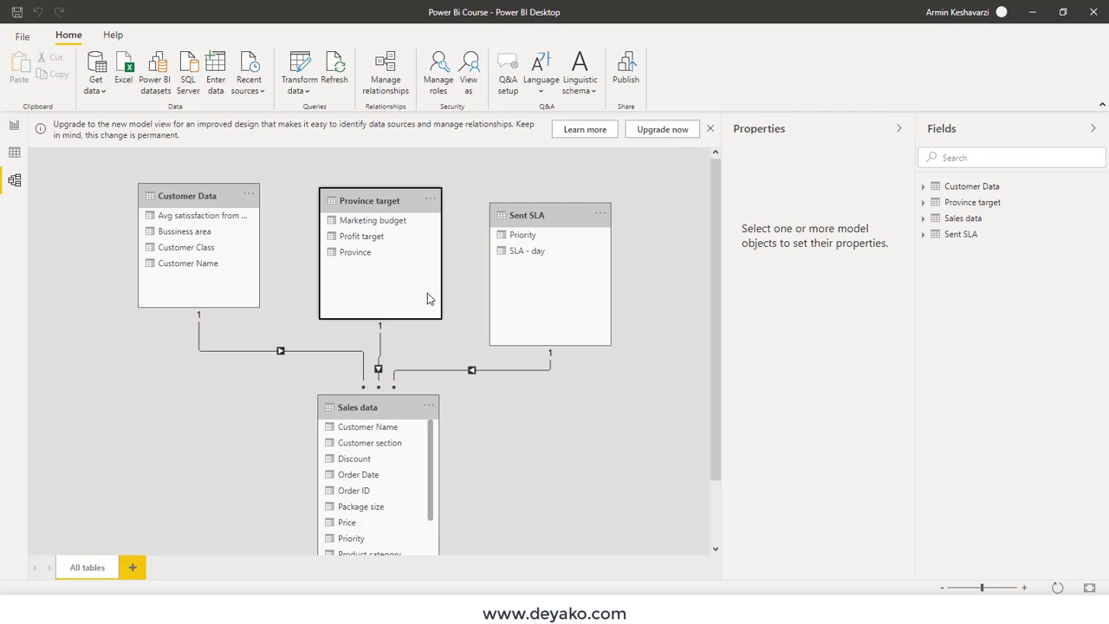
left_click(554, 235)
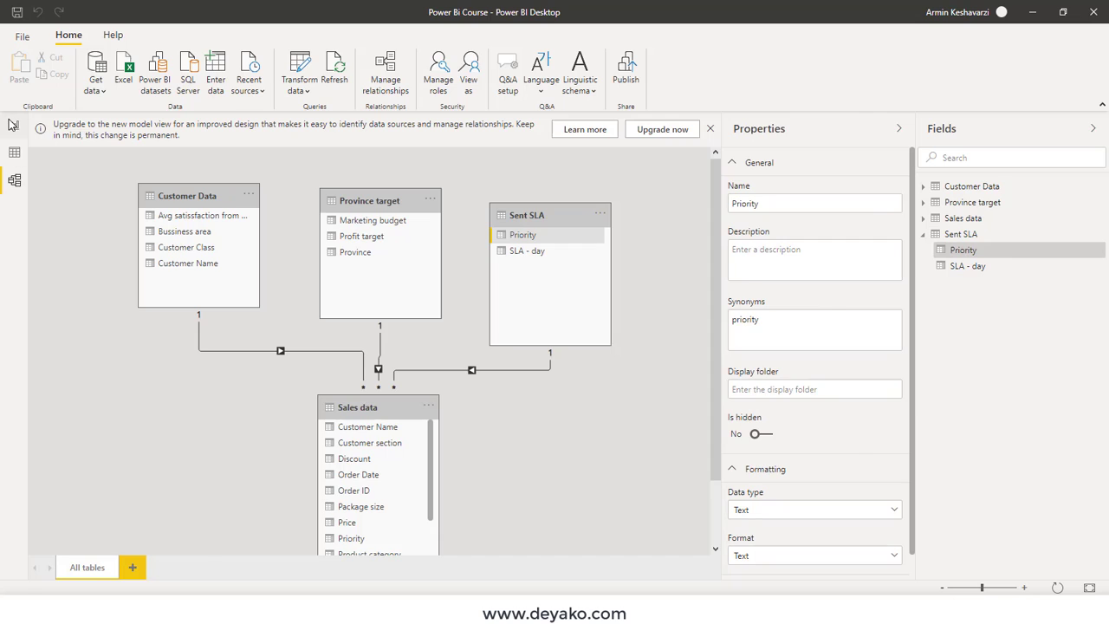
left_click(13, 125)
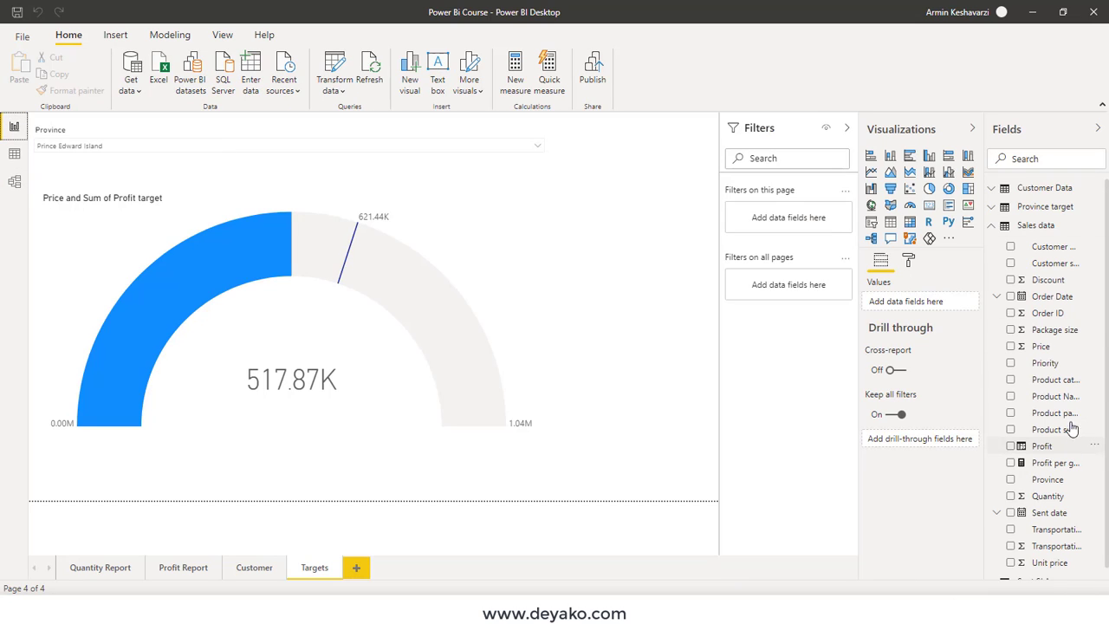
Build and delete a trial Priority/SLA - day table on Targets, then add a new page
left_click(999, 227)
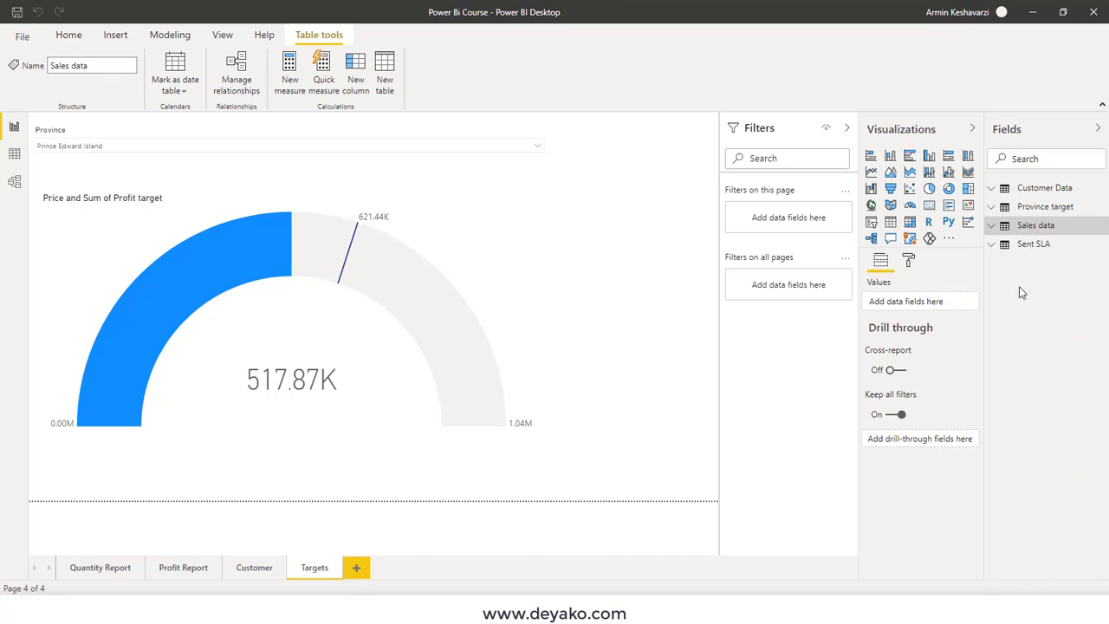
left_click(992, 246)
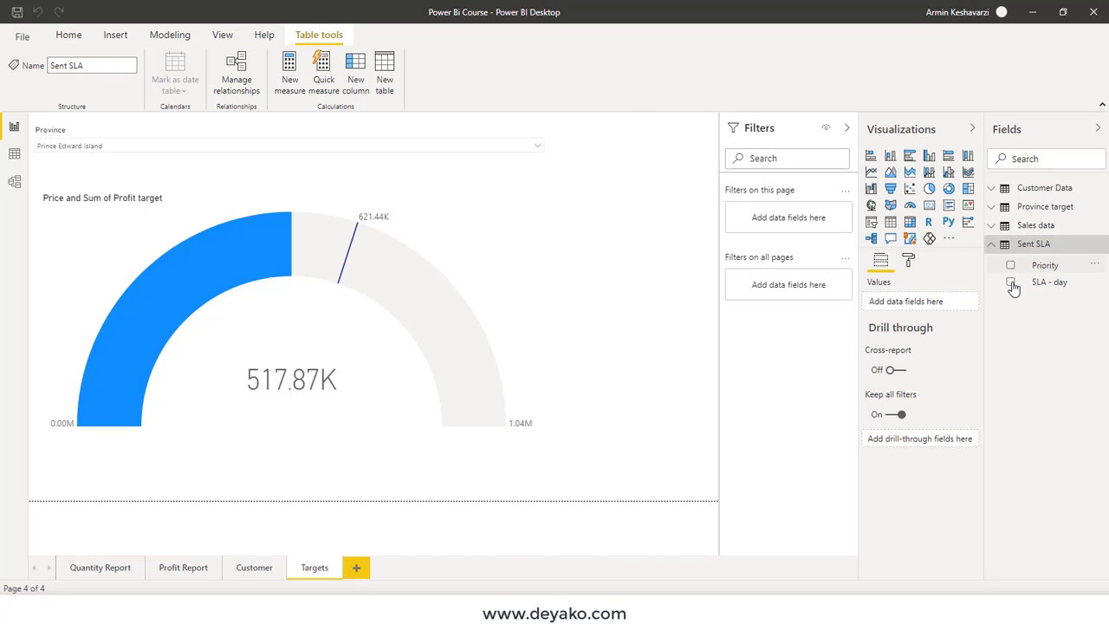
left_click(1010, 265)
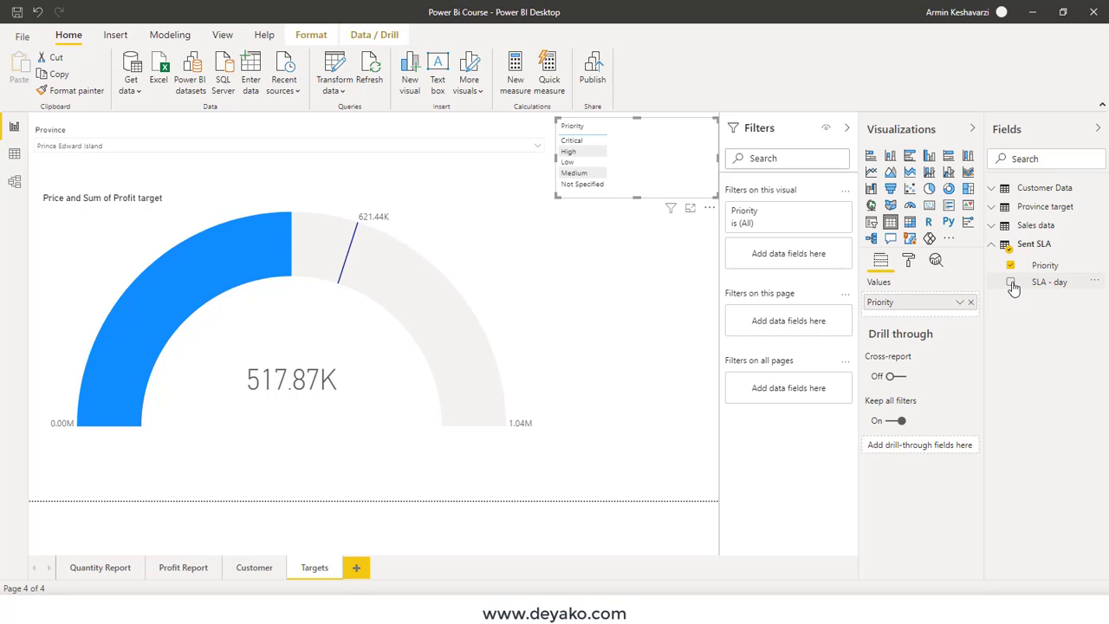
left_click(1010, 282)
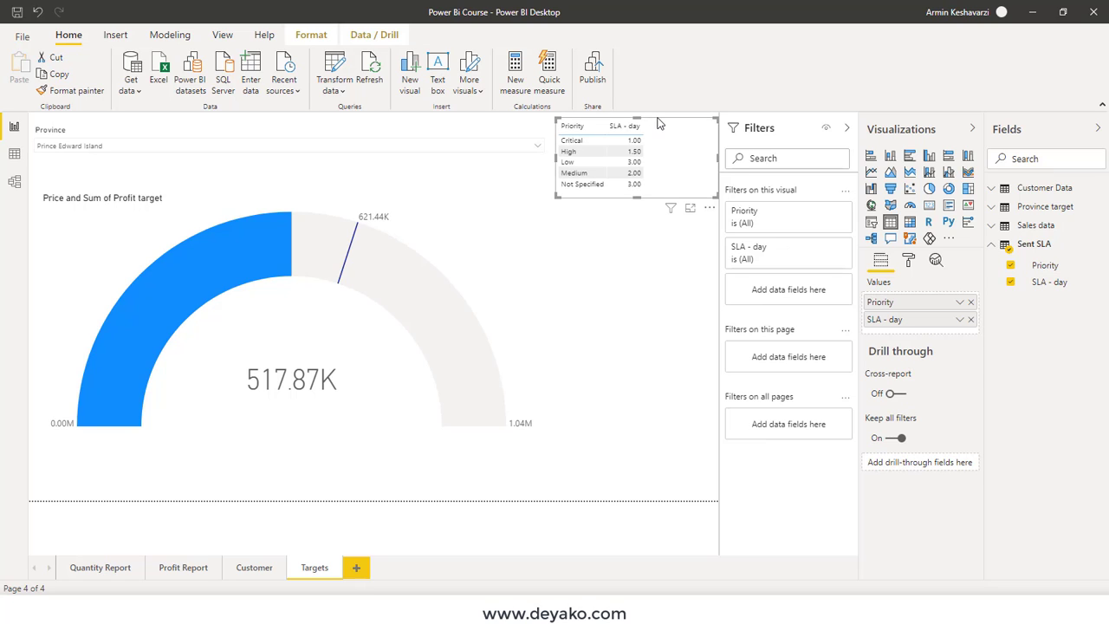
left_click_drag(665, 168, 674, 309)
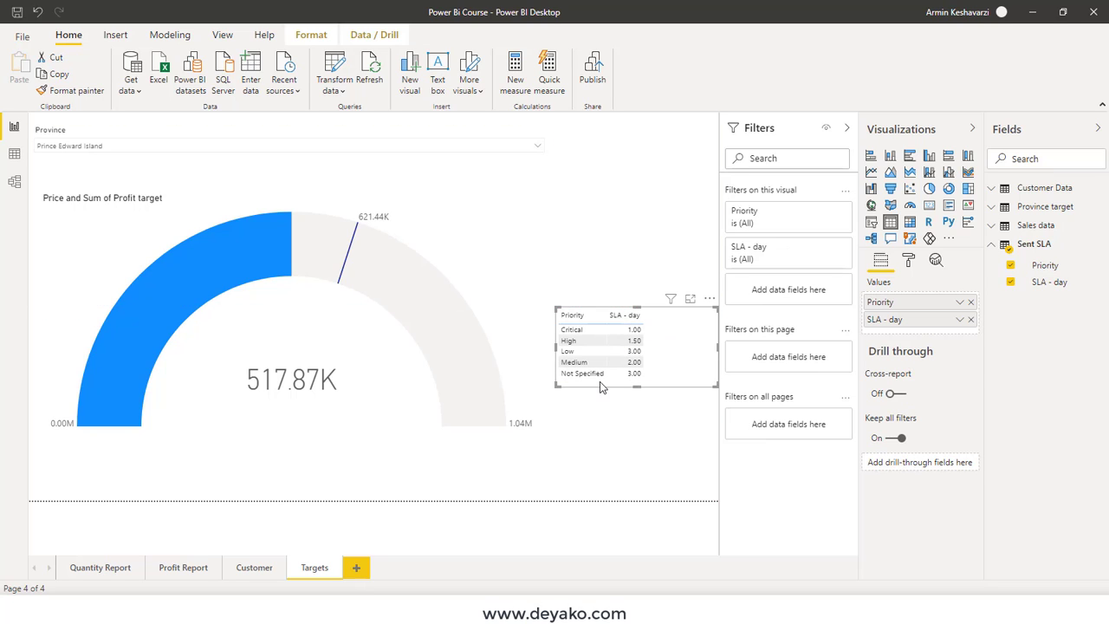
left_click(708, 298)
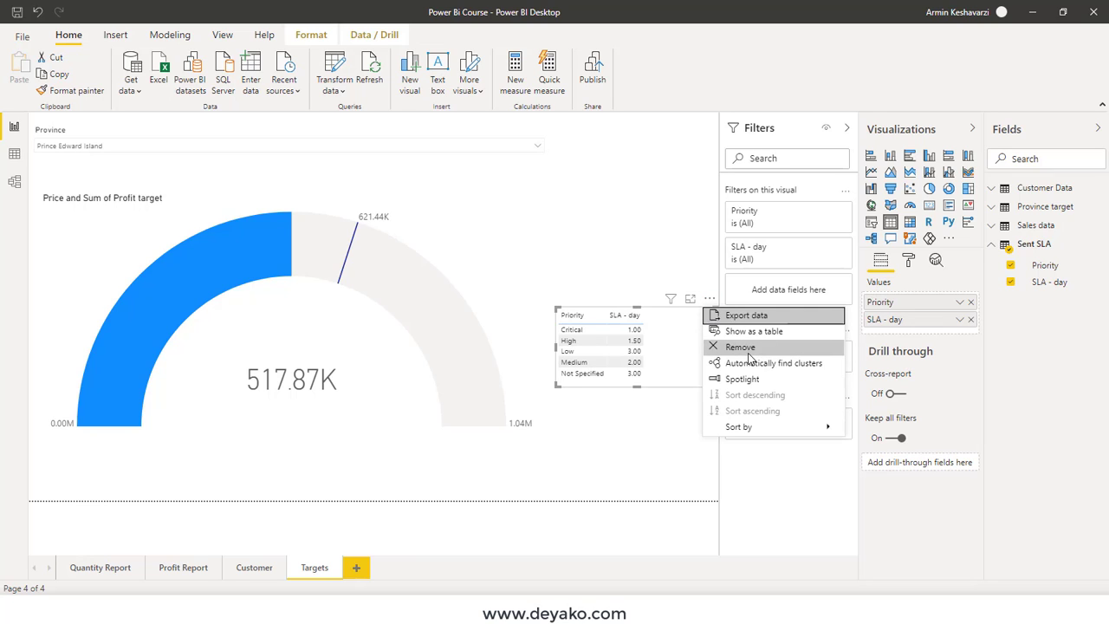
left_click(740, 346)
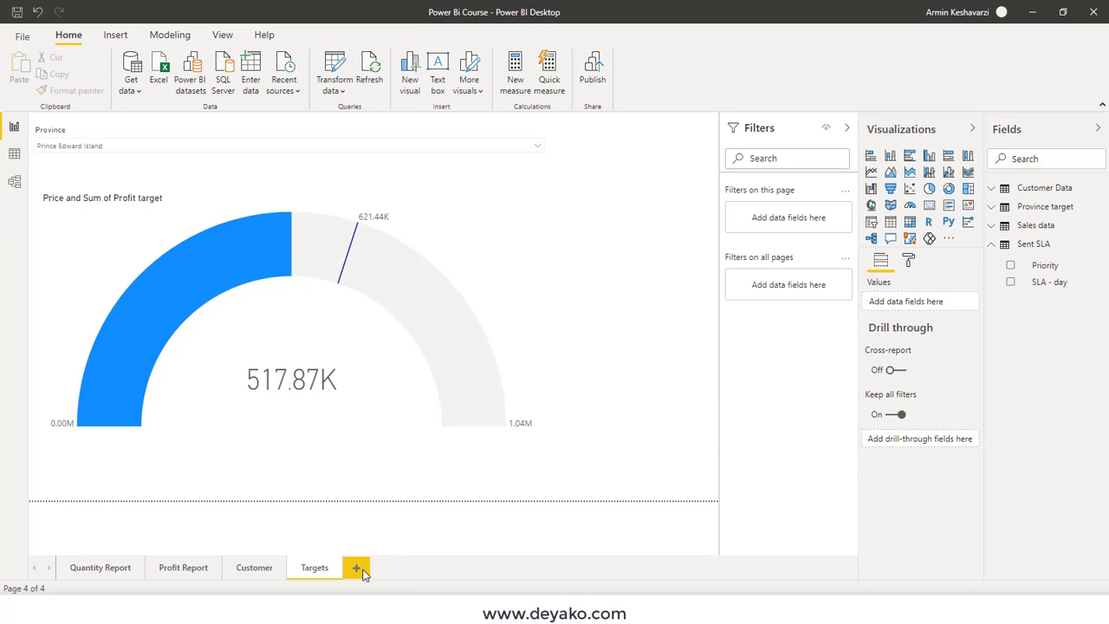
left_click(357, 568)
double_click(371, 567)
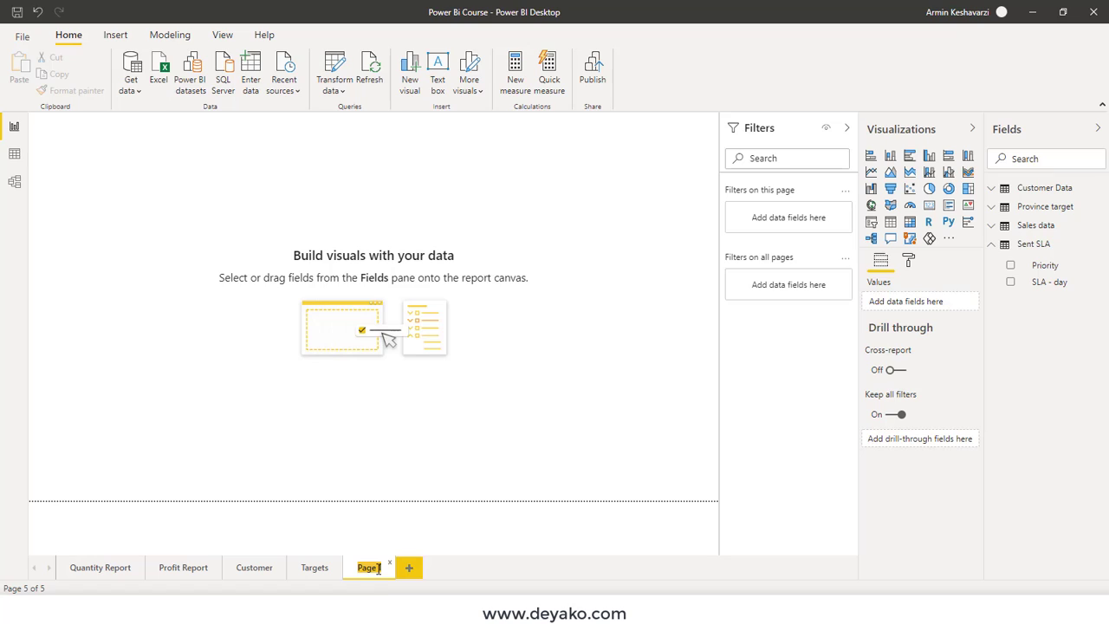
Name the page SLA and place a Priority and SLA - day table lower on it
type("SLA")
left_click(621, 328)
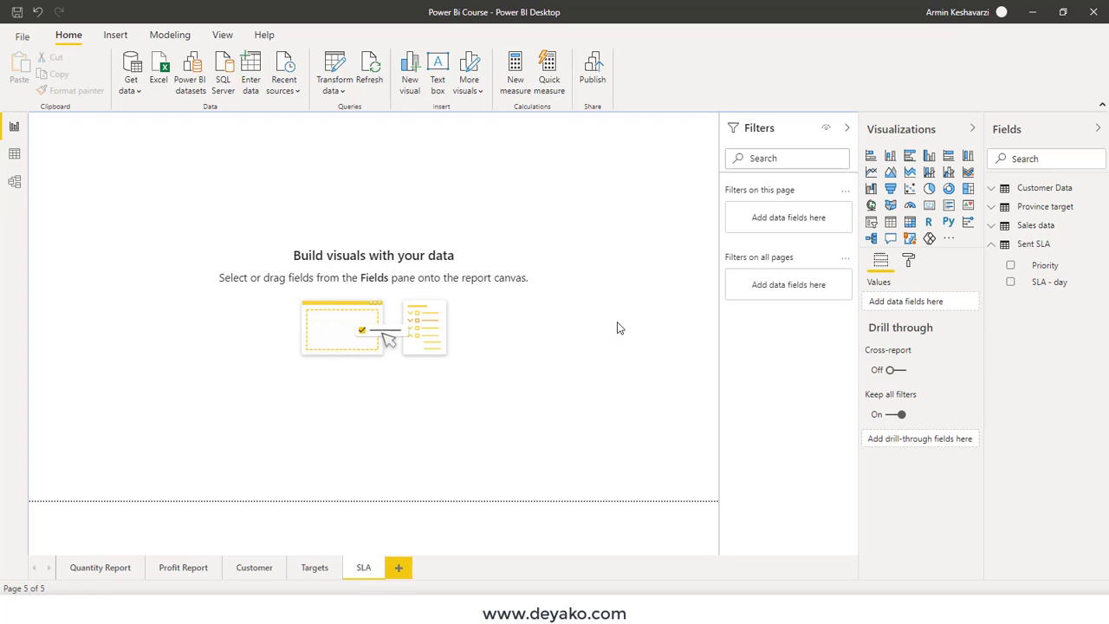
left_click(1010, 265)
left_click(1010, 282)
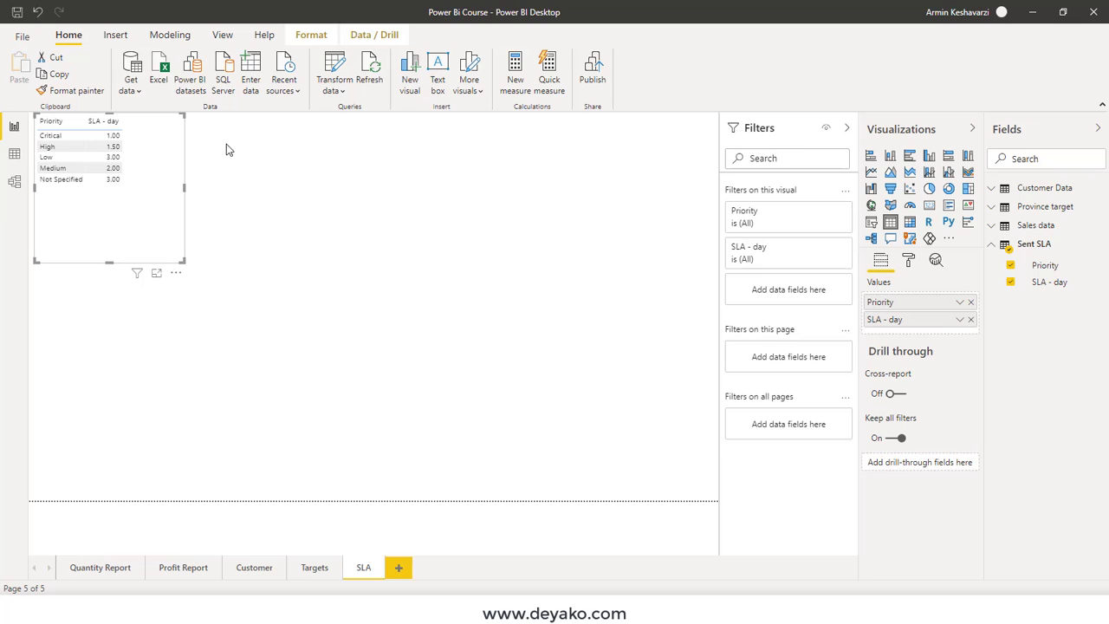
left_click_drag(151, 120, 244, 189)
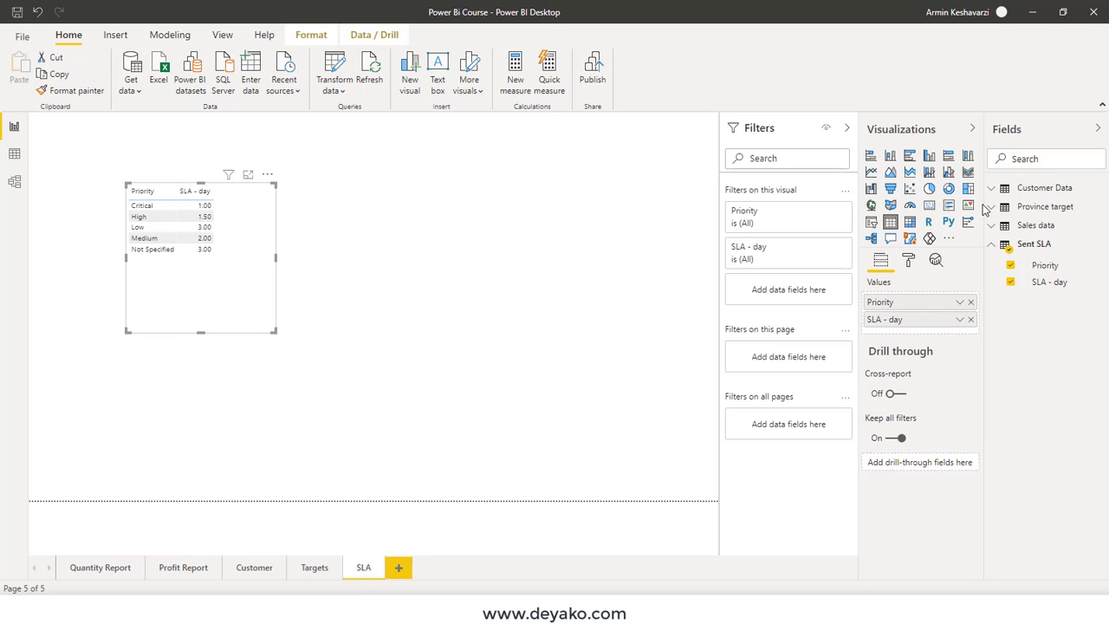
Browse the Sales data fields, then switch to Data view showing Sent SLA's 5 rows
left_click(1002, 229)
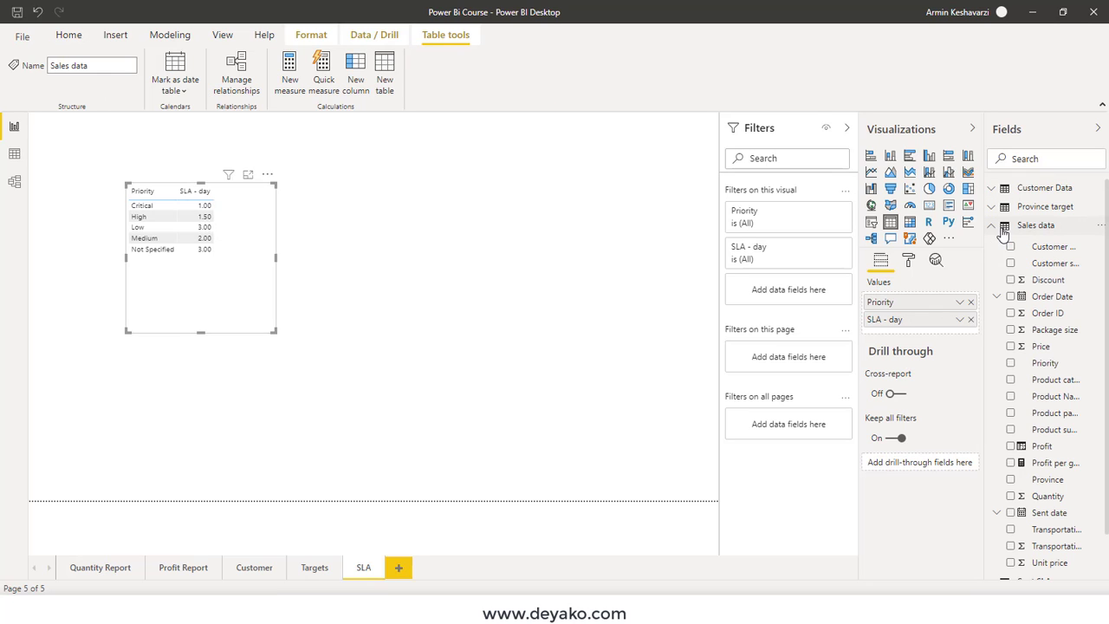
scroll(1079, 438, "down", 1)
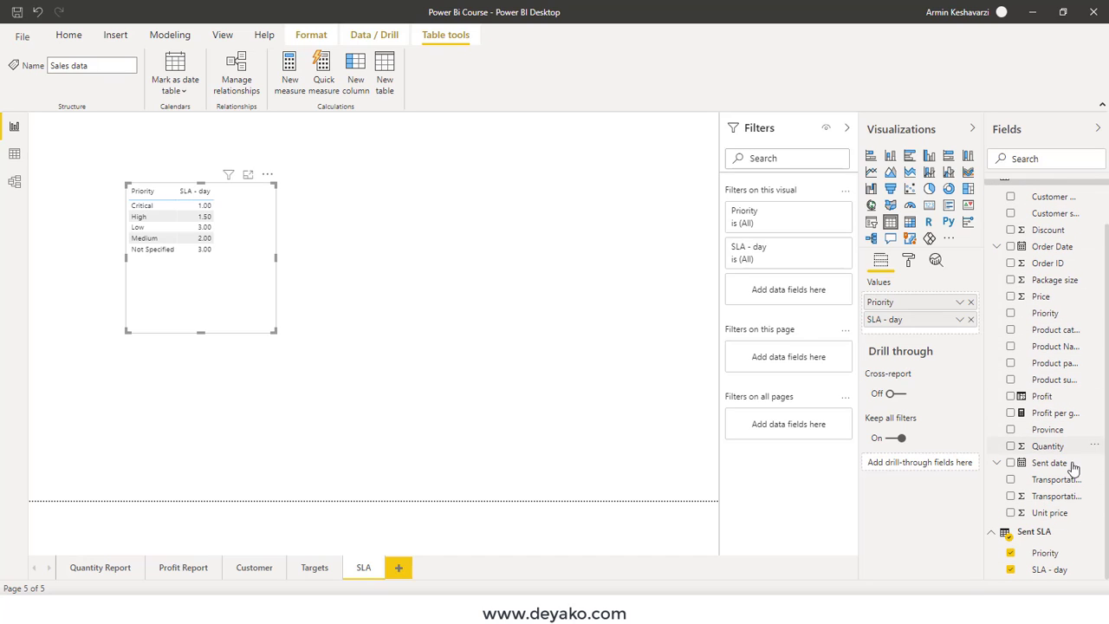
scroll(1072, 481, "up", 1)
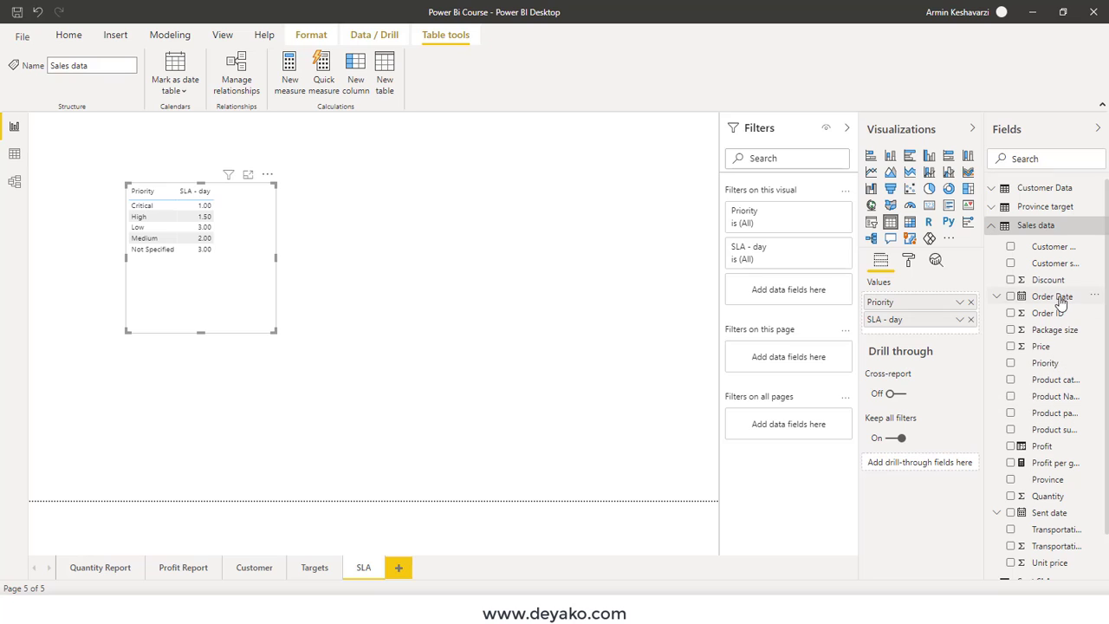
scroll(1090, 437, "down", 1)
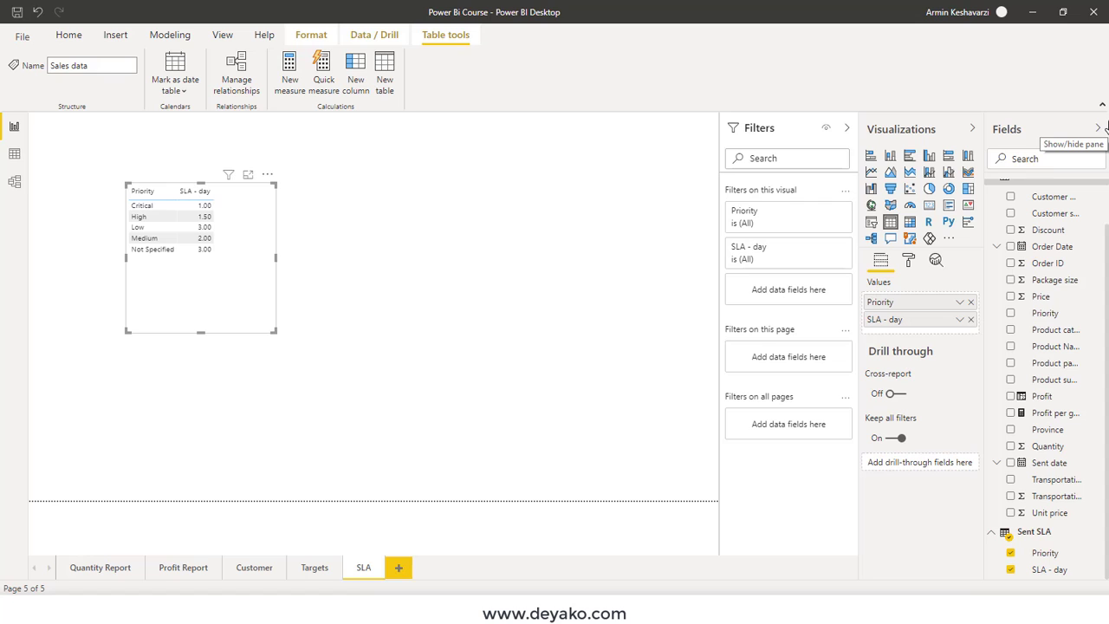
scroll(1000, 247, "up", 2)
scroll(1022, 253, "down", 1)
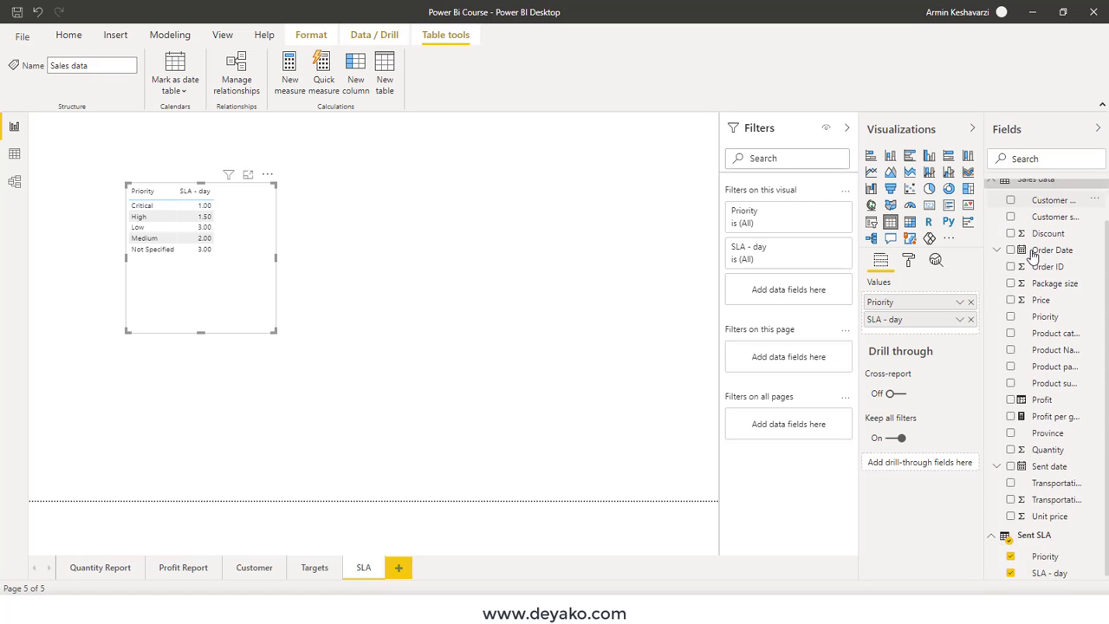
scroll(1032, 256, "up", 2)
left_click(1027, 226)
left_click(998, 228)
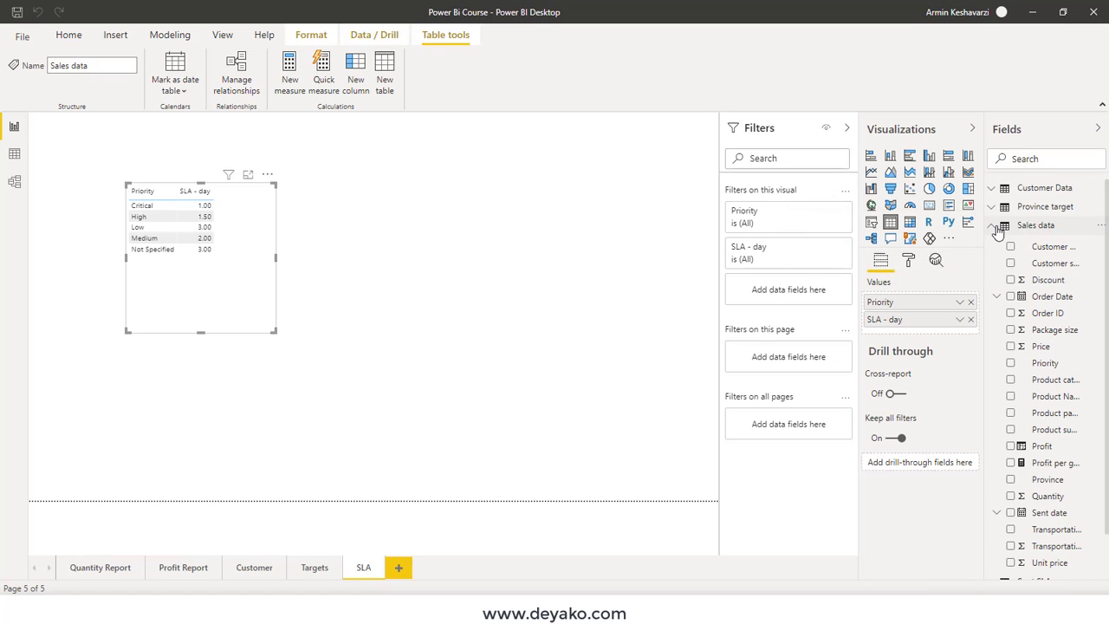
left_click(14, 154)
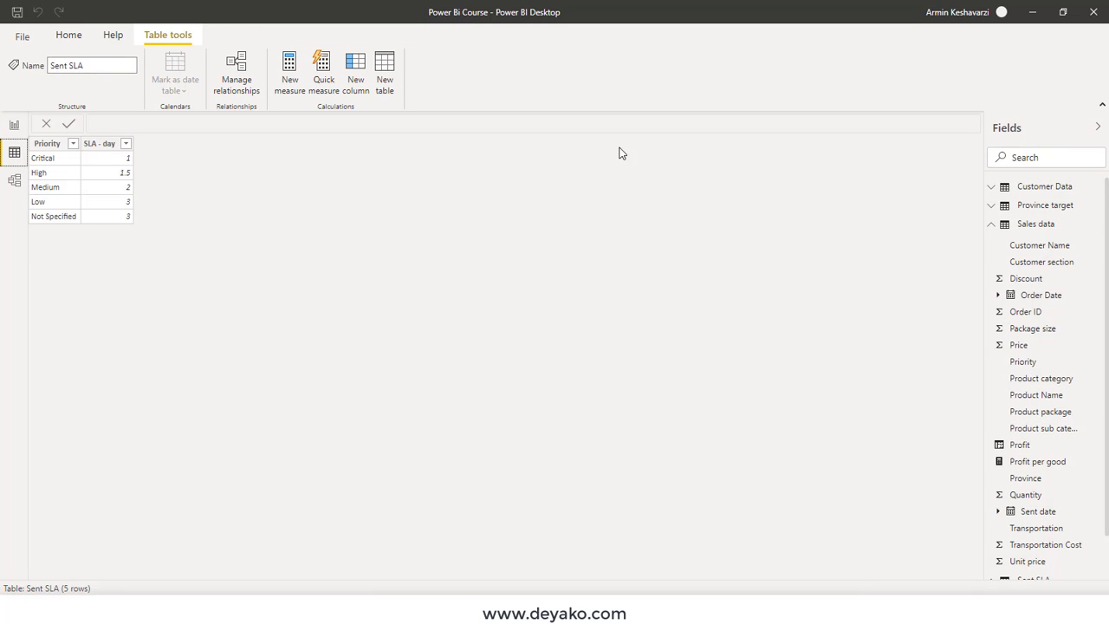
Show the Sales data rows and name a new calculated column Sent day diff
left_click(1040, 227)
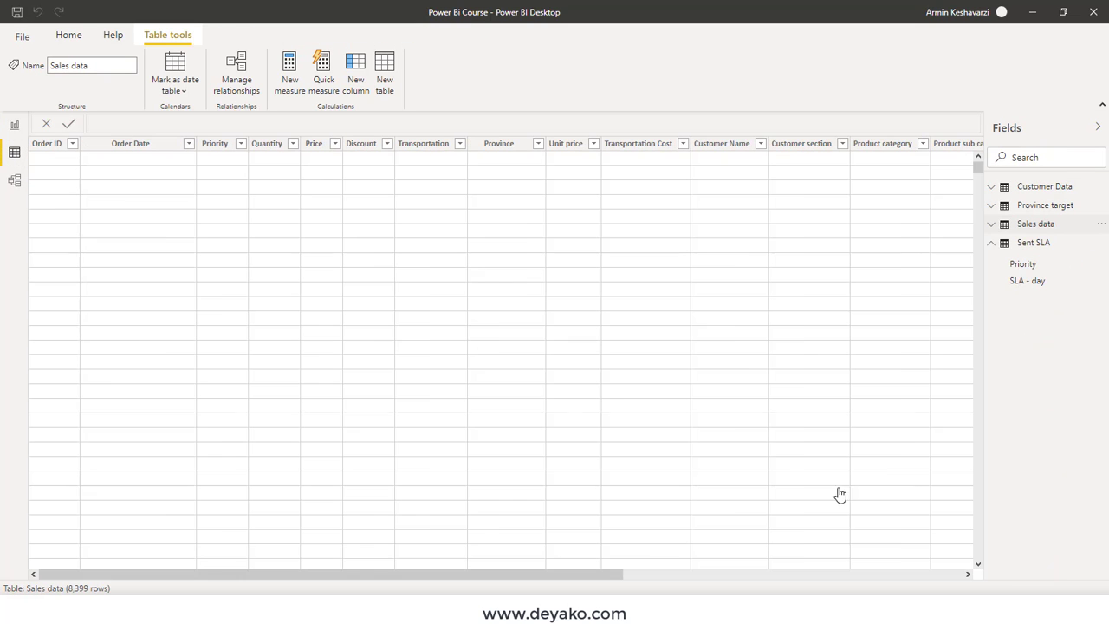
scroll(960, 563, "right", 2)
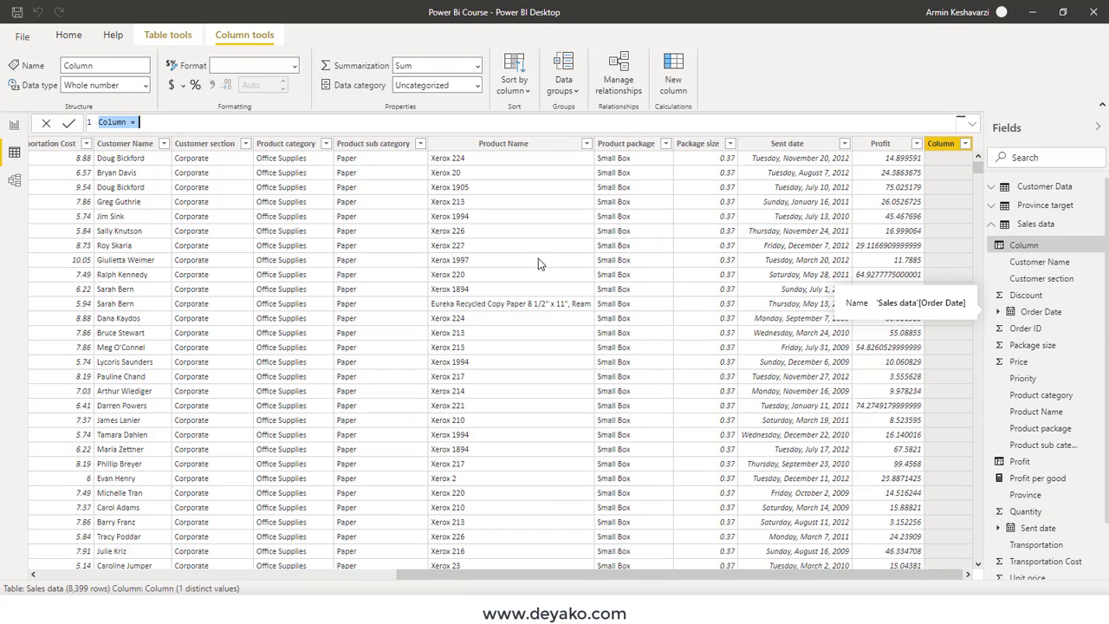
double_click(122, 121)
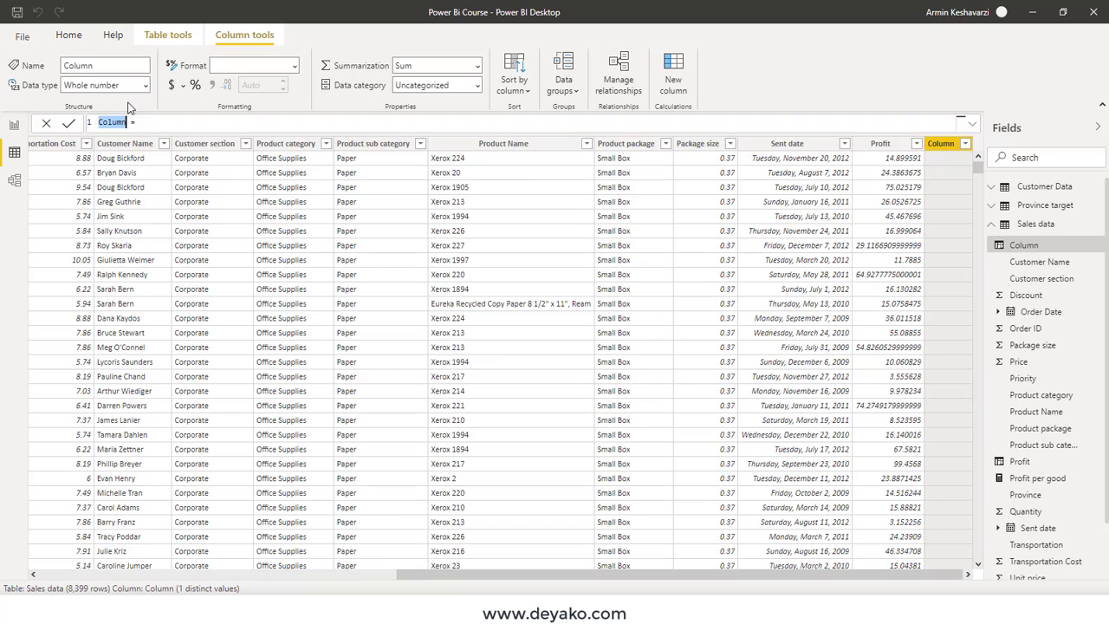
type("Sent day diff")
type("sal")
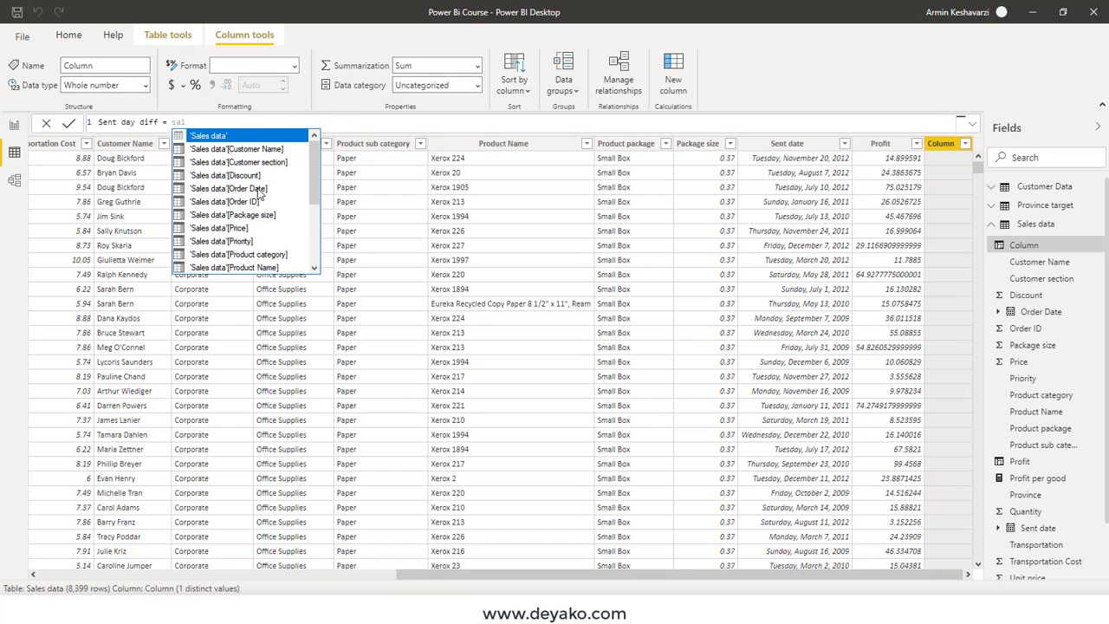
Define Sent day diff as Order Date minus Sent date and commit the formula
left_click(260, 188)
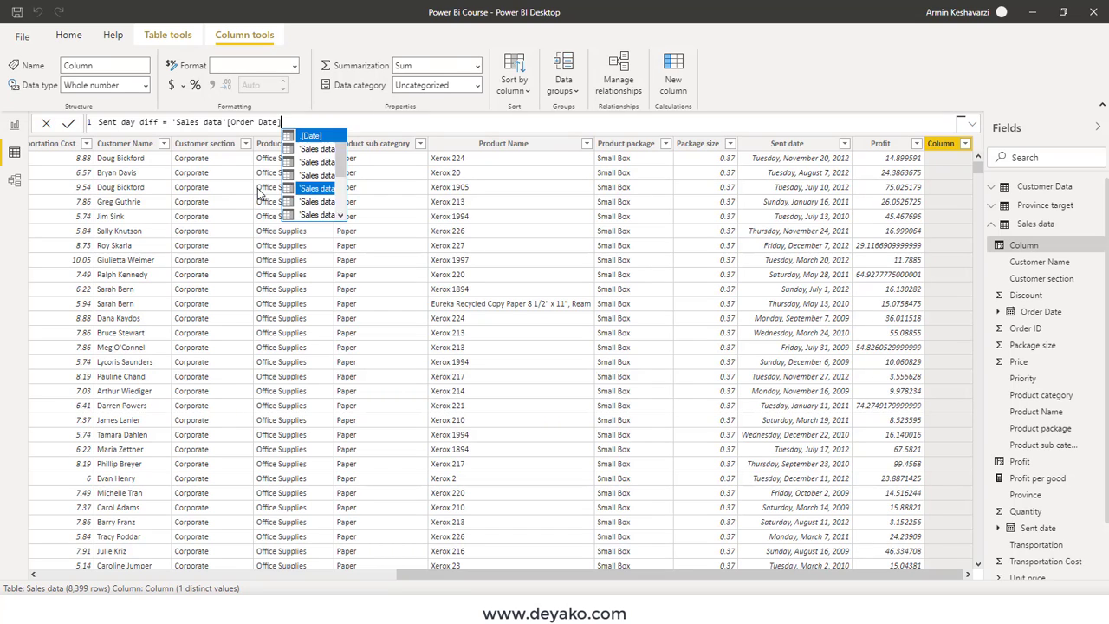
type("-")
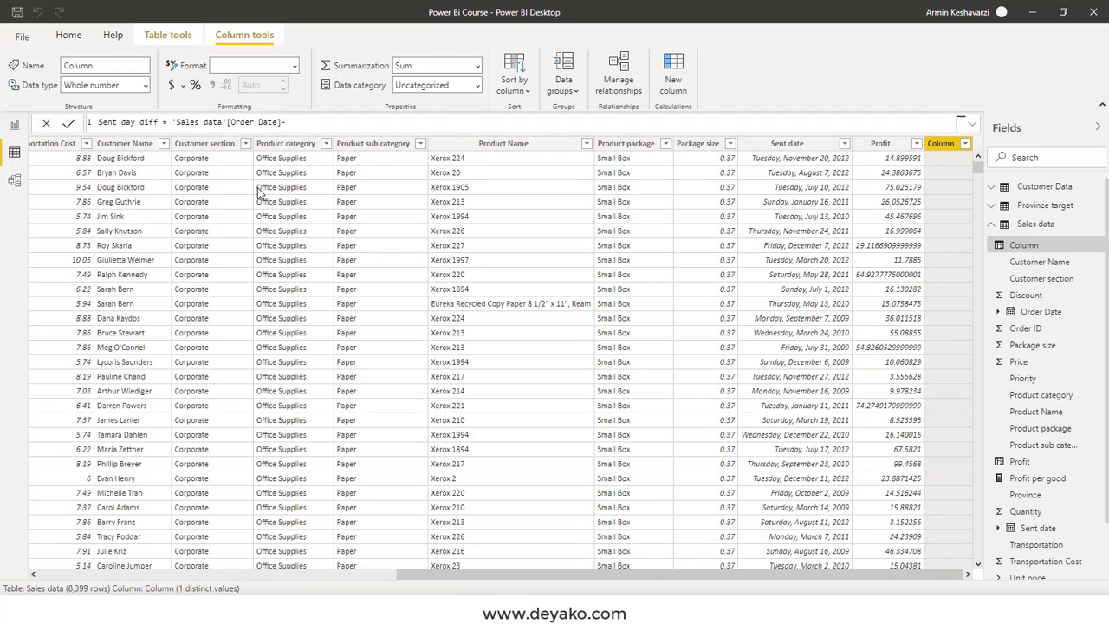
type("sal")
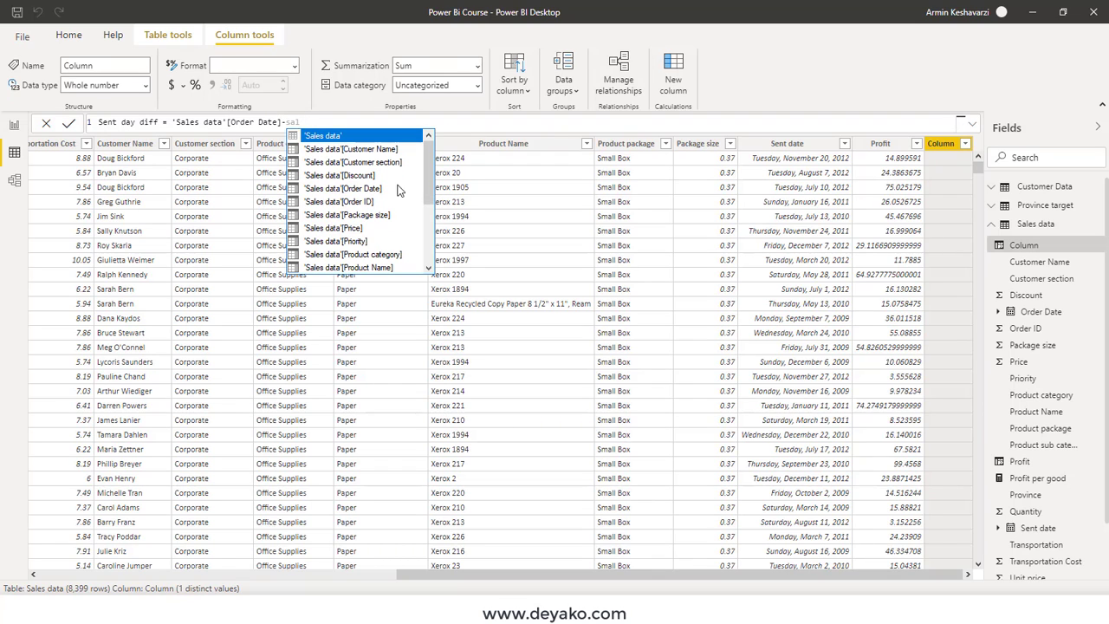
scroll(424, 186, "down", 1)
scroll(430, 191, "down", 2)
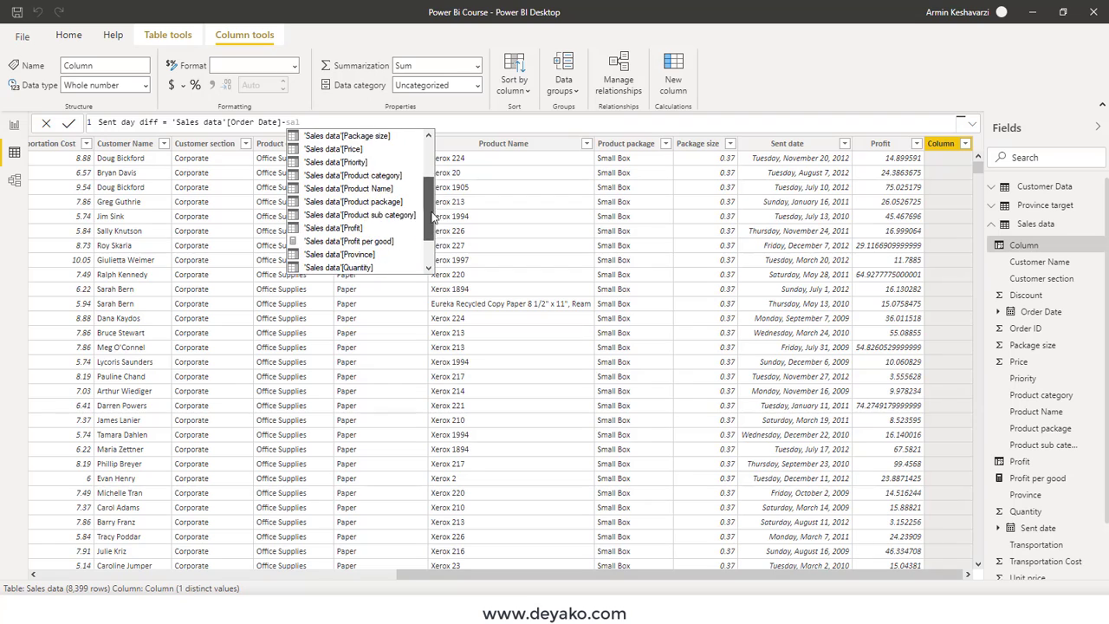
scroll(430, 191, "down", 2)
left_click(369, 227)
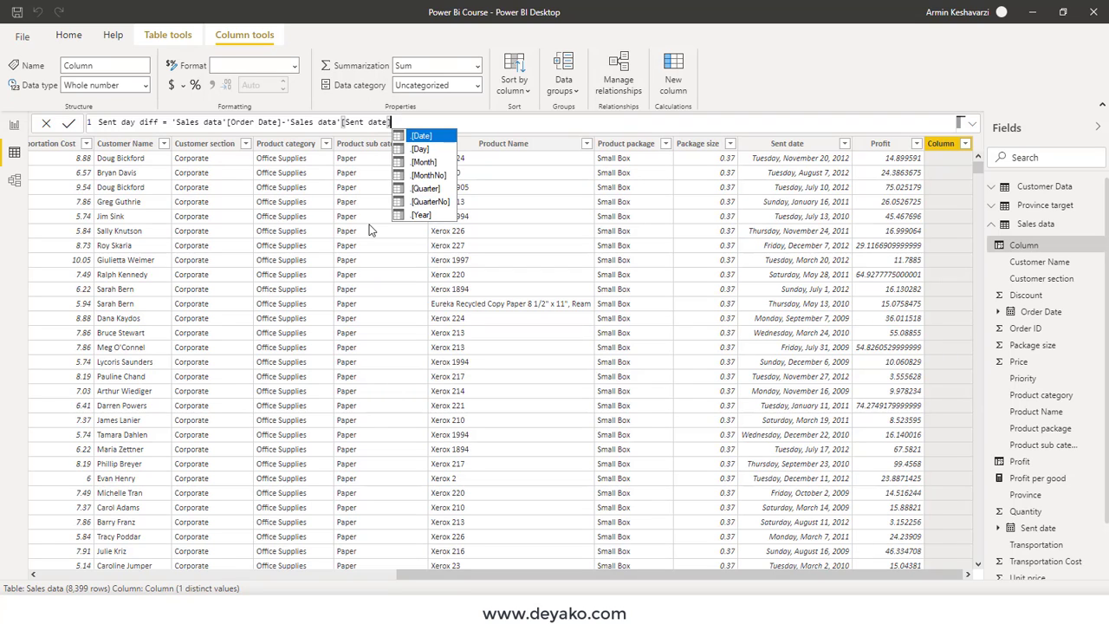
key("Tab")
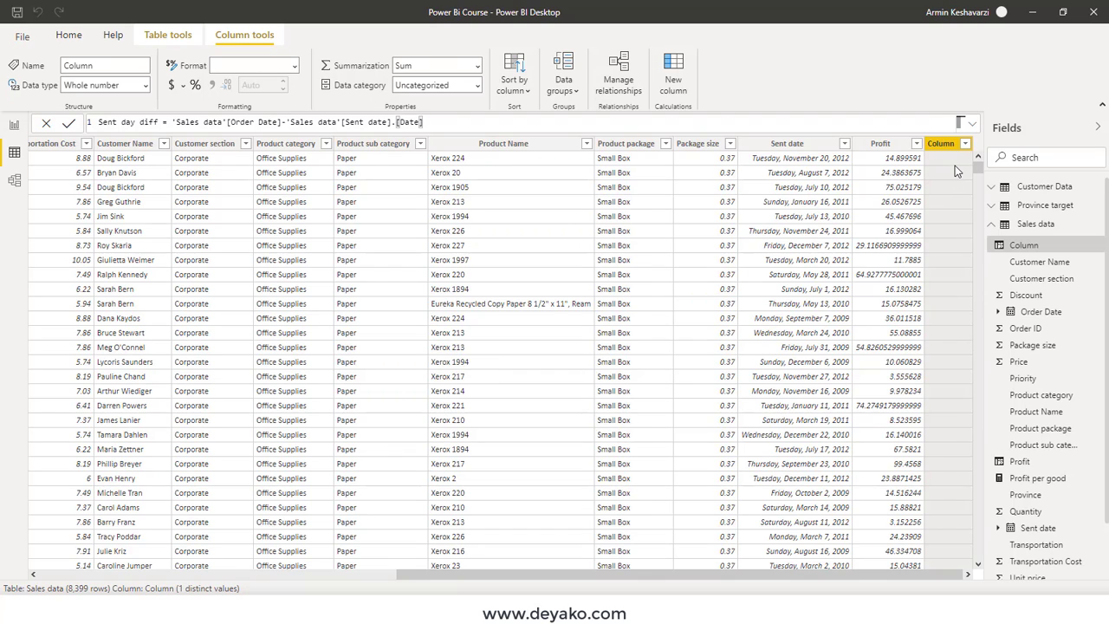
key("Return")
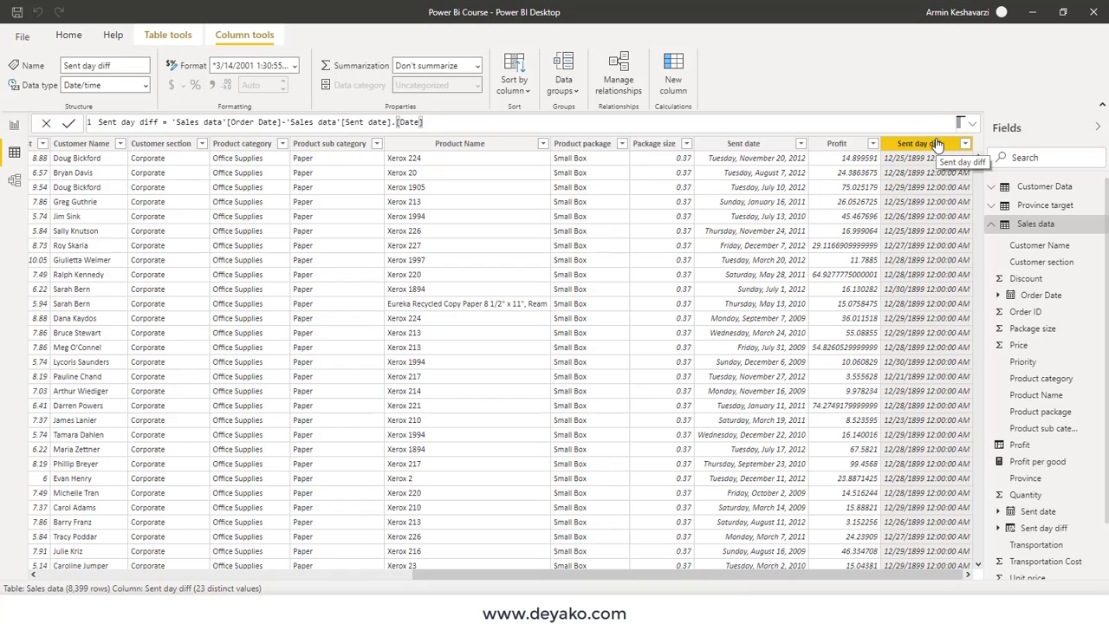
Change the Sent day diff column's data type to Decimal number
left_click(145, 84)
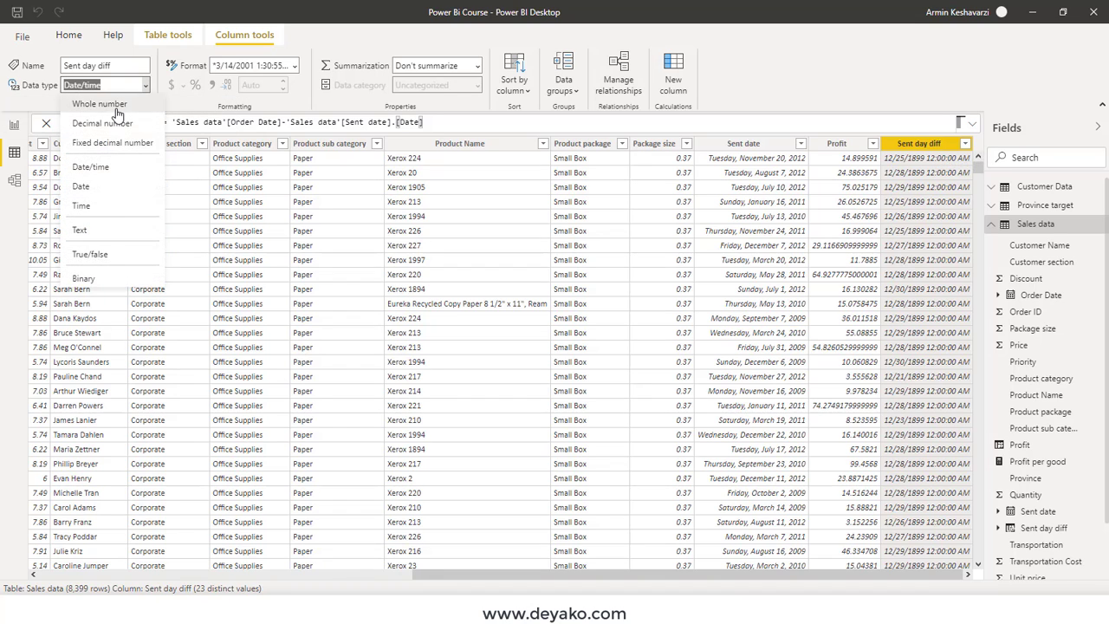
left_click(119, 105)
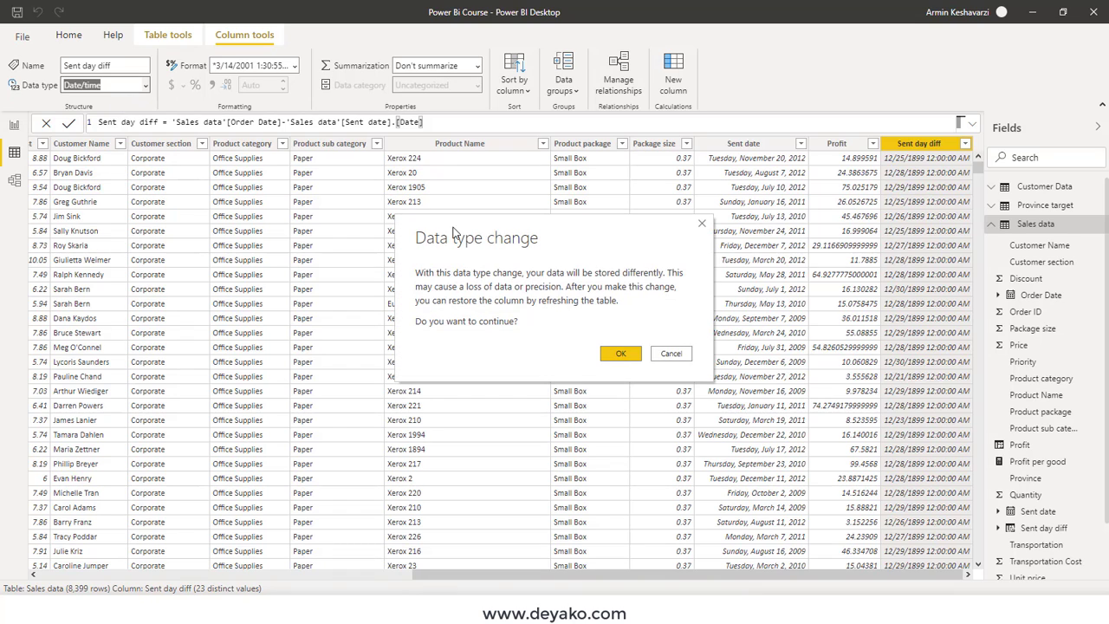
left_click(617, 353)
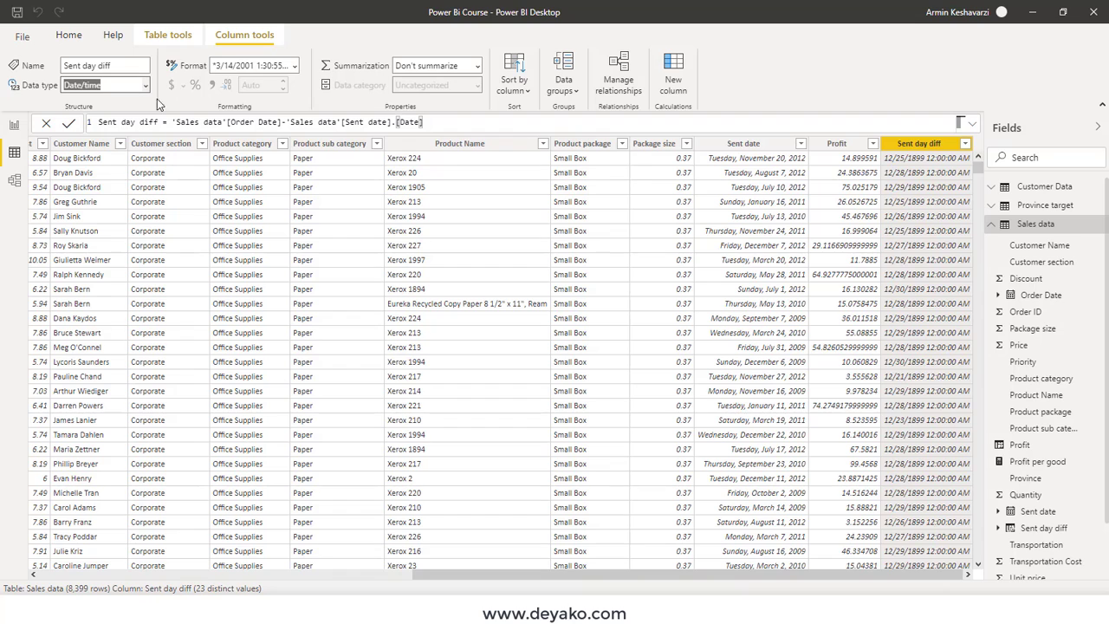
left_click(146, 85)
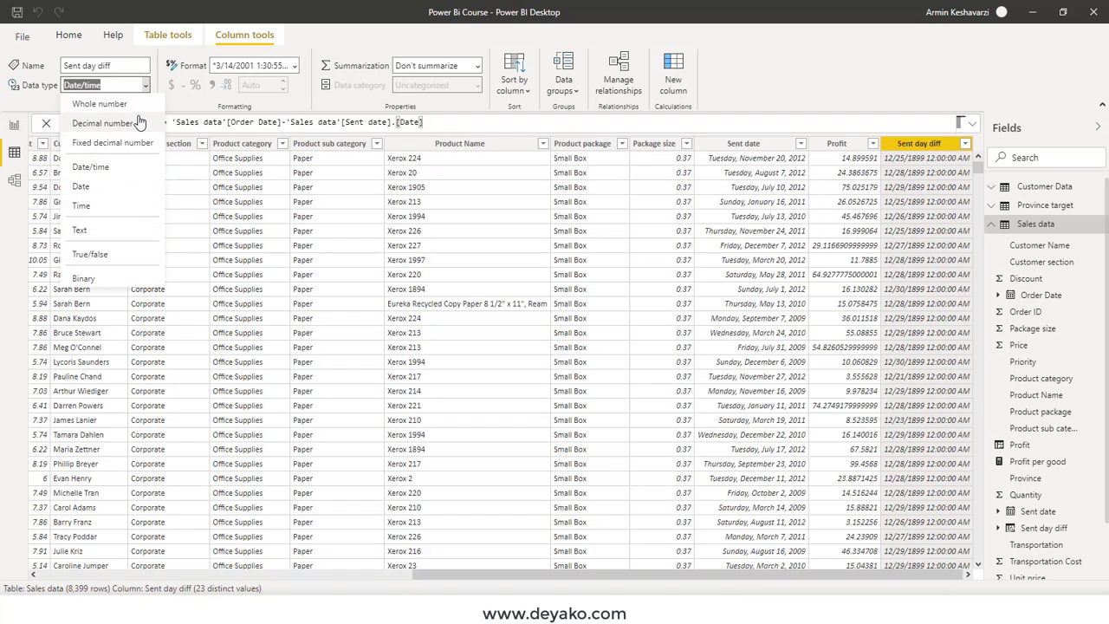
left_click(139, 122)
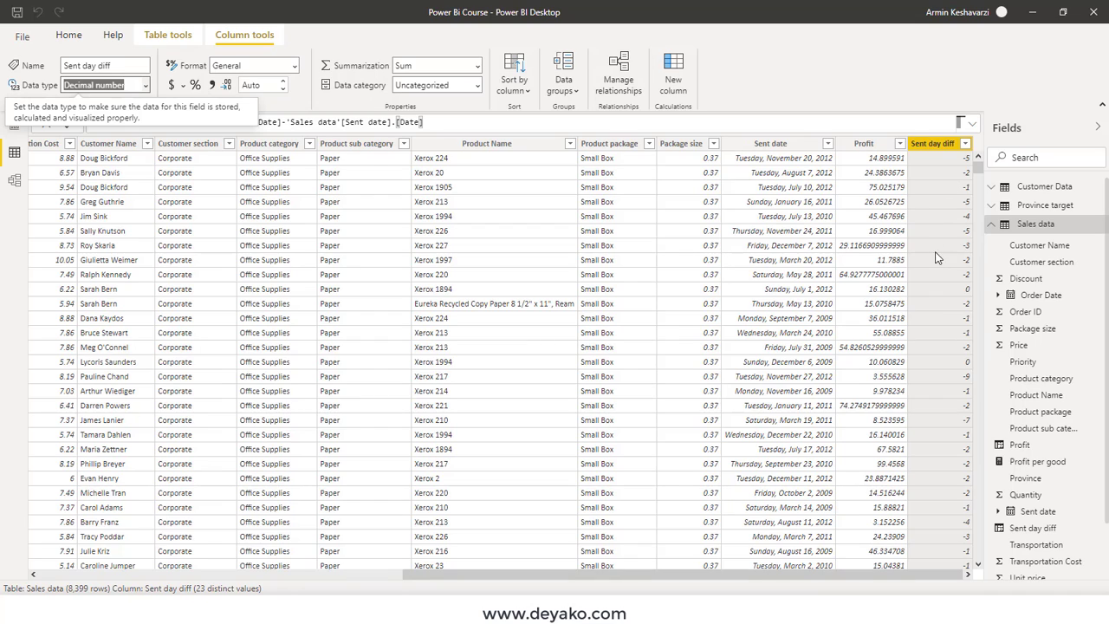
scroll(940, 305, "down", 5)
scroll(941, 305, "up", 5)
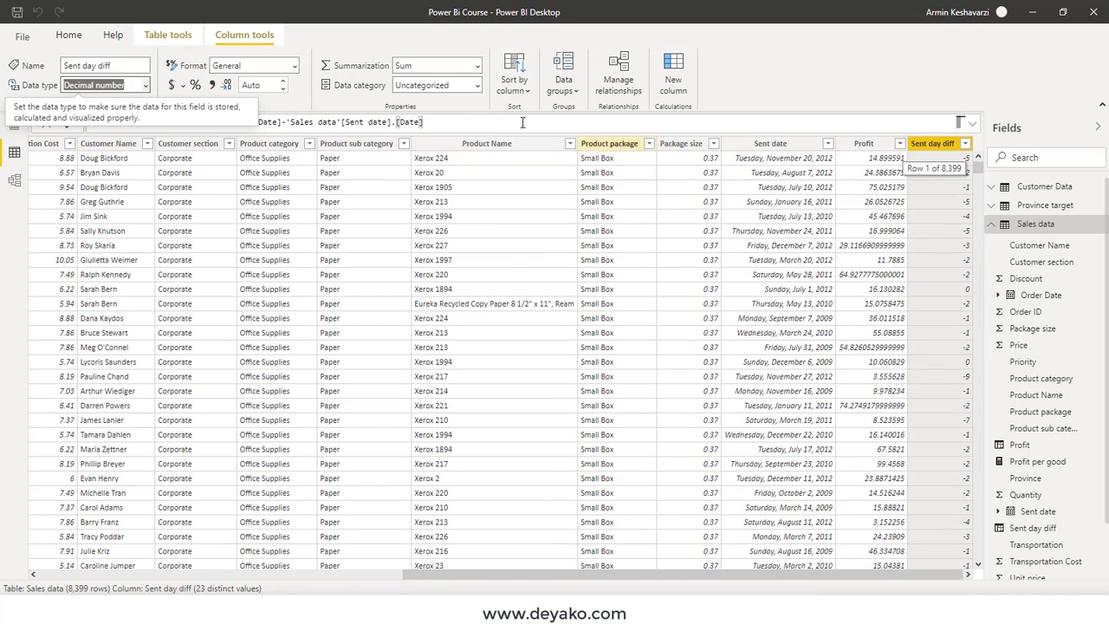
Rewrite the Sent day diff formula as 'Sales data'[Sent date] - 'Sales data'[Order Date]
left_click(426, 121)
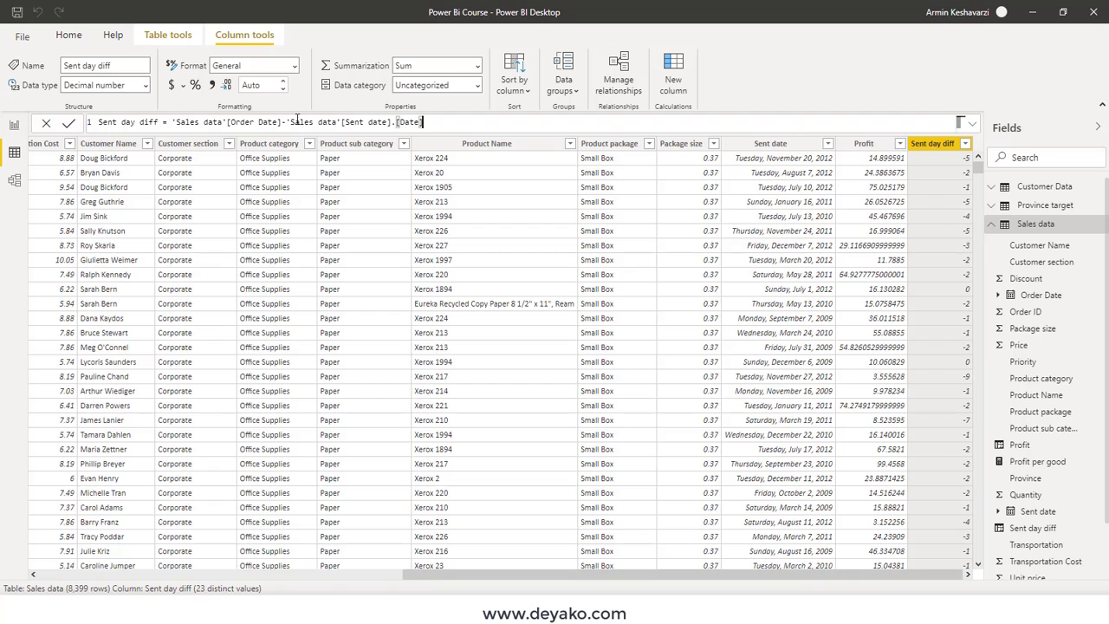
key("BackSpace")
key("BackSpace")
key("BackSpace")
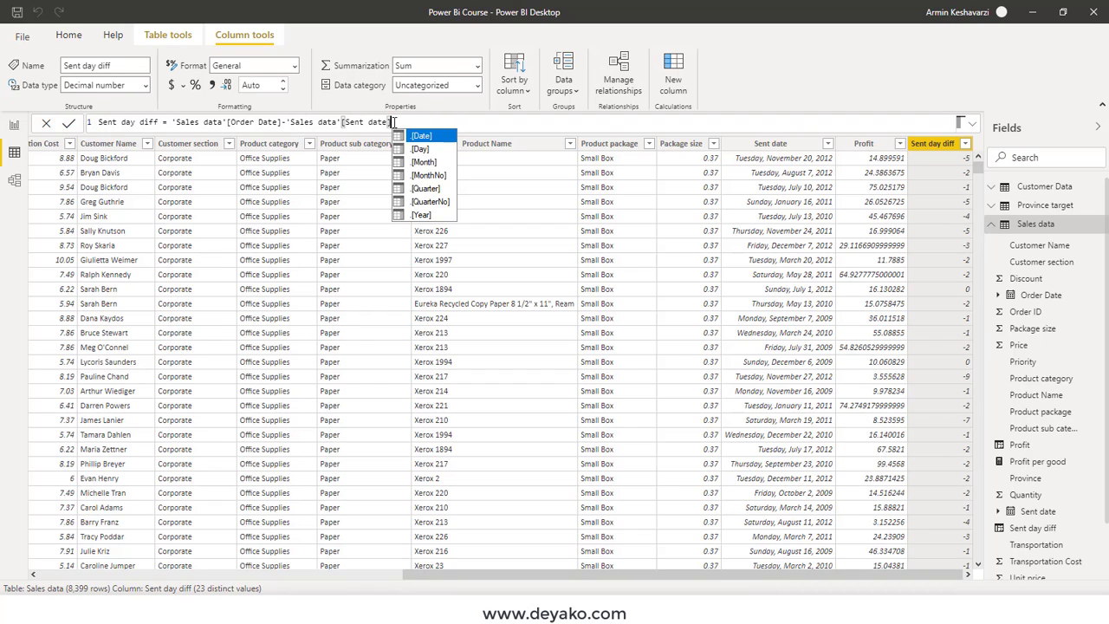
left_click_drag(392, 122, 286, 122)
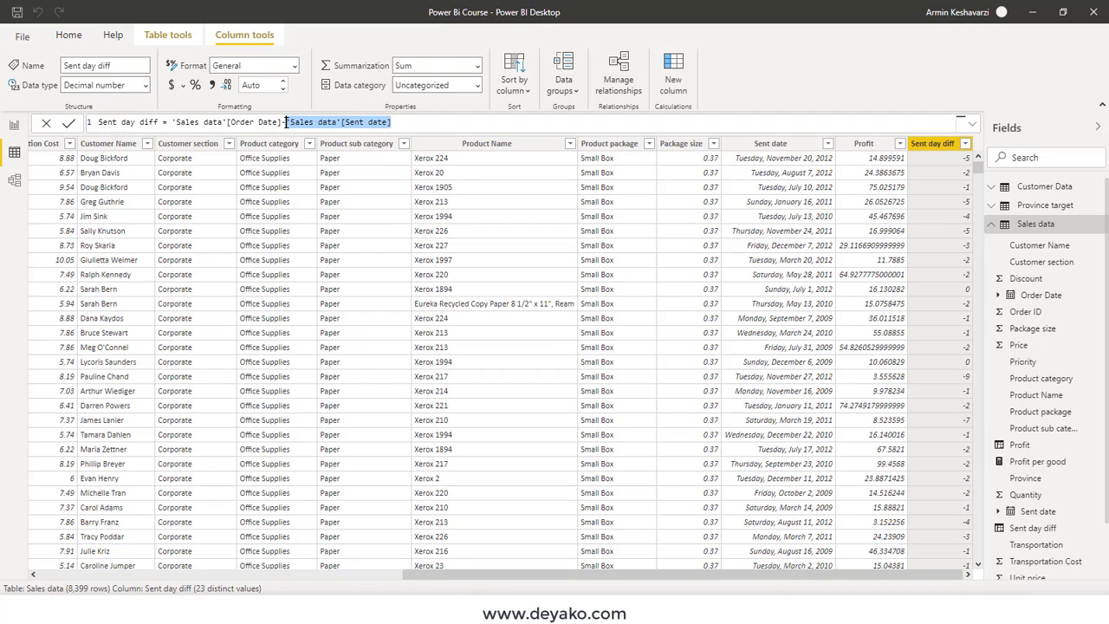
key("BackSpace")
key("BackSpace")
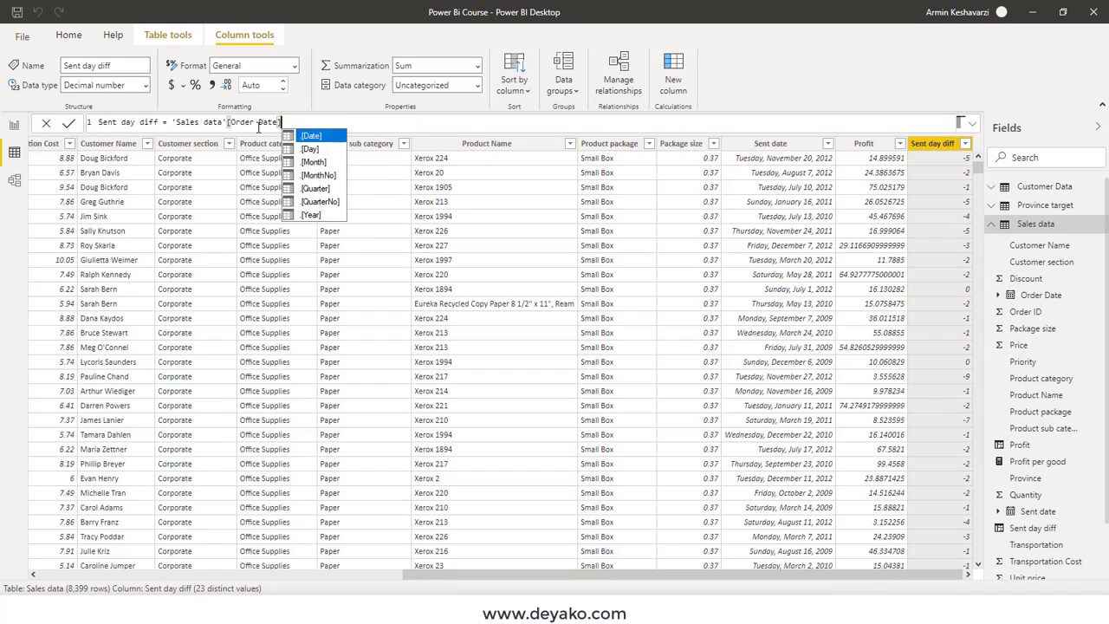
left_click(173, 122)
key("ctrl+v")
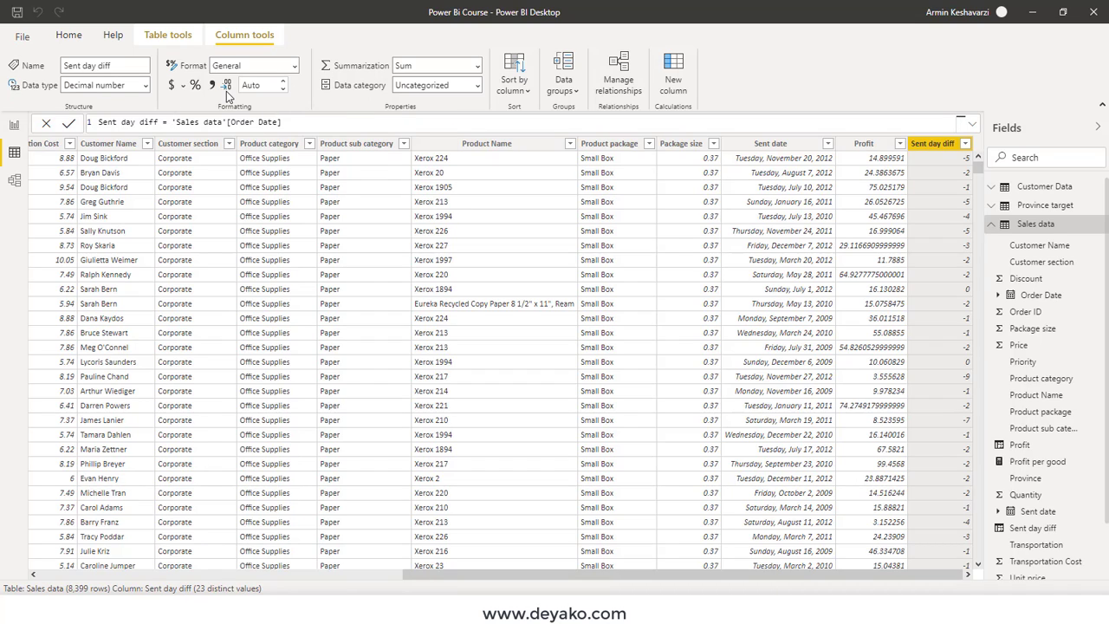
type("- 'Sales data'[")
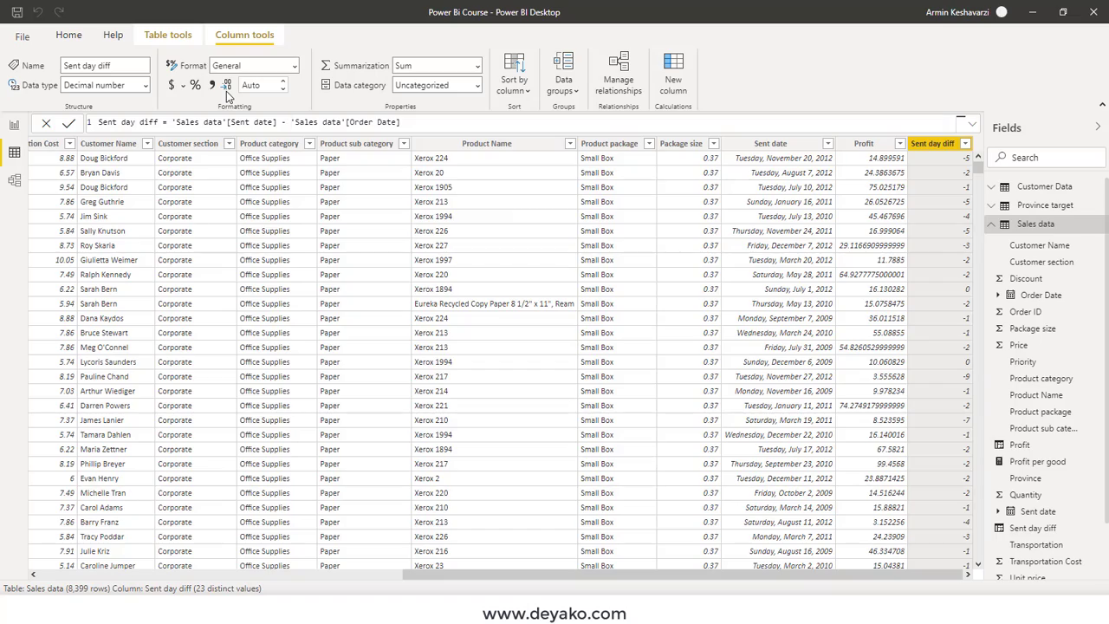
key("Return")
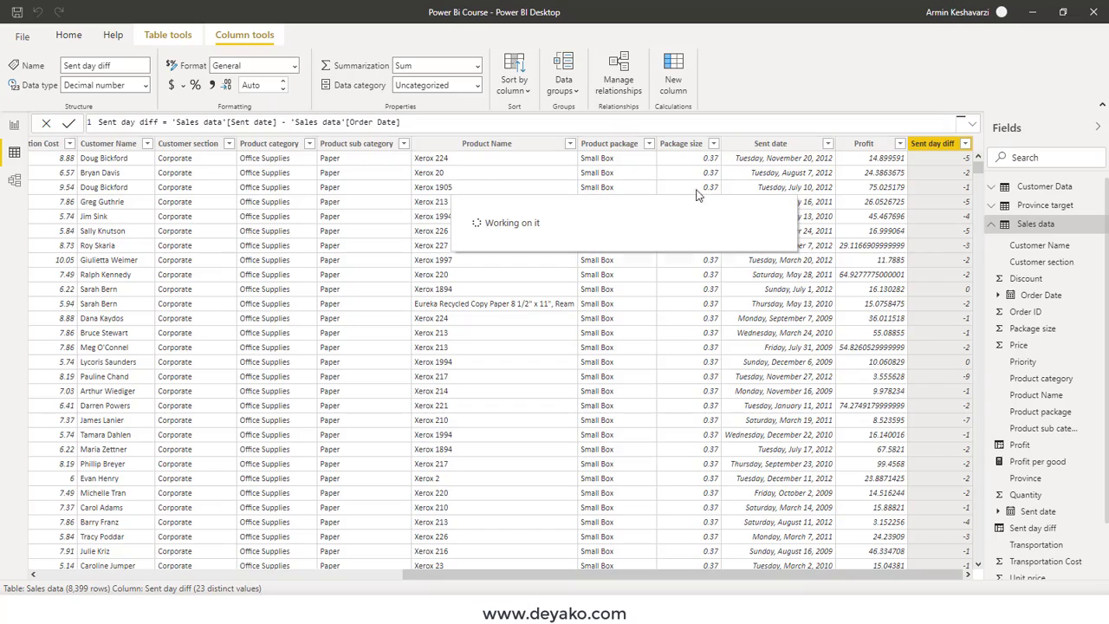
scroll(943, 170, "down", 3)
scroll(944, 240, "down", 5)
scroll(944, 240, "down", 5)
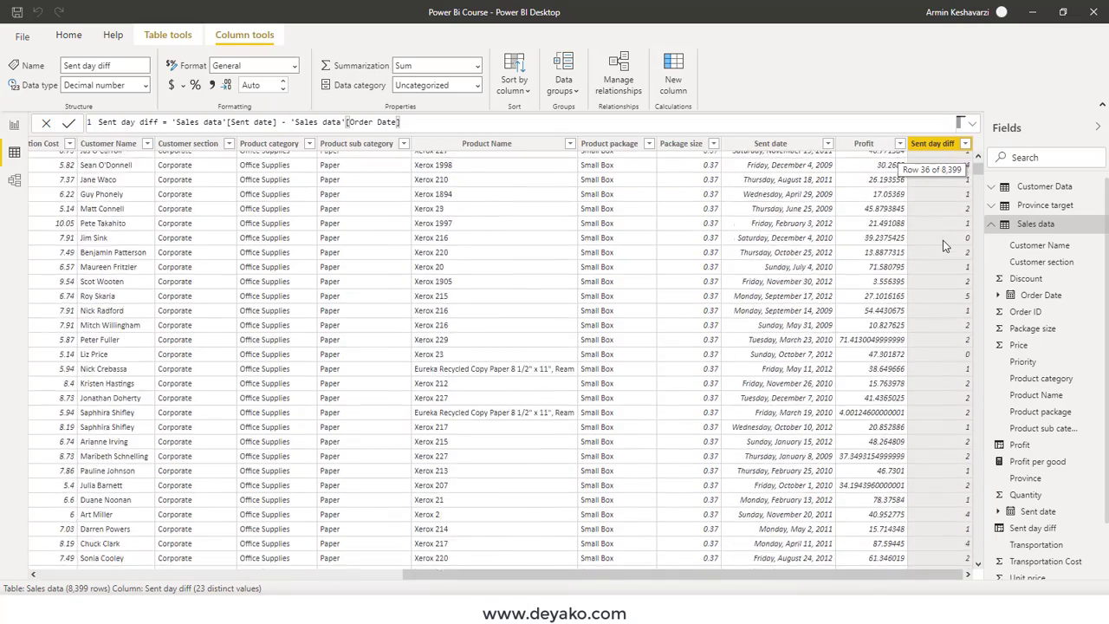
scroll(944, 240, "down", 4)
scroll(944, 240, "down", 4)
scroll(942, 240, "down", 5)
scroll(942, 239, "down", 5)
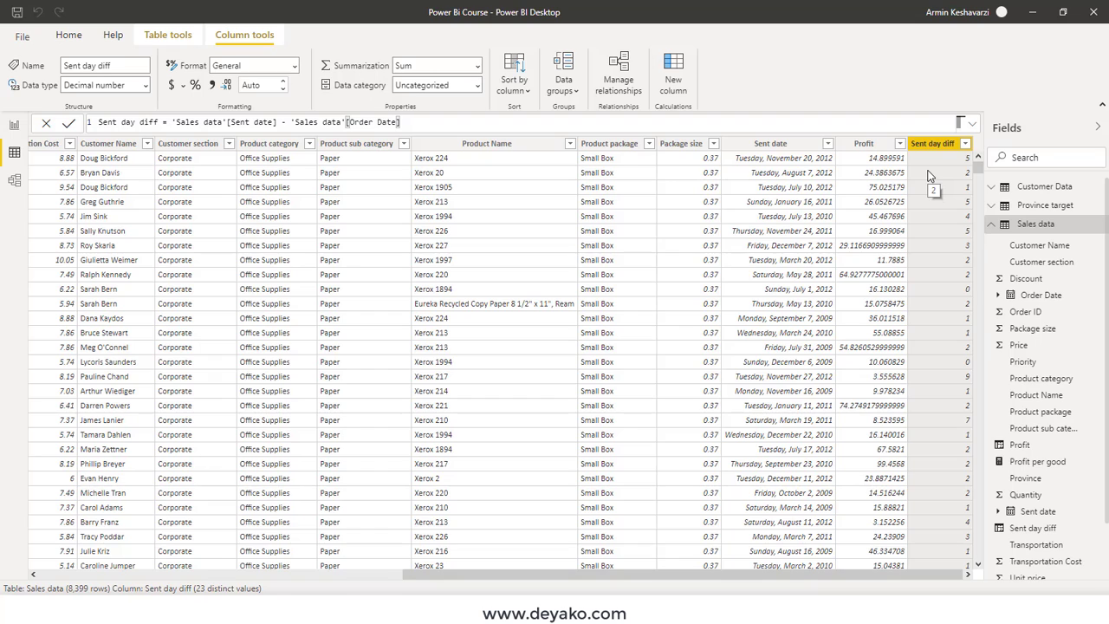
Add Sent day diff as an Average column to the SLA table, ranging 1.41 to 4.24
left_click(13, 126)
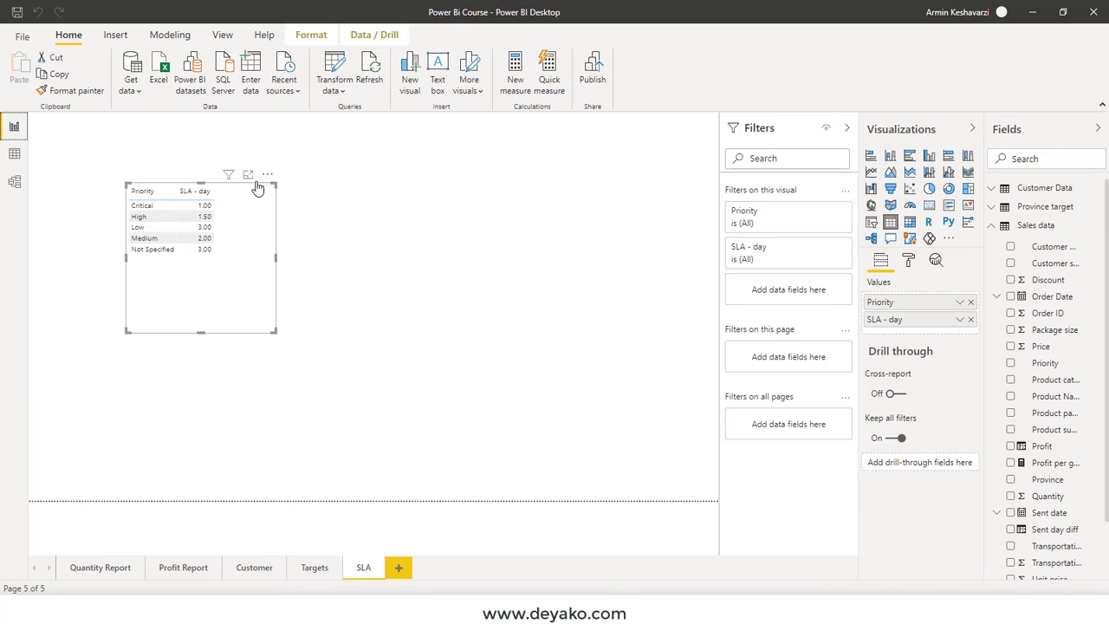
left_click(202, 218)
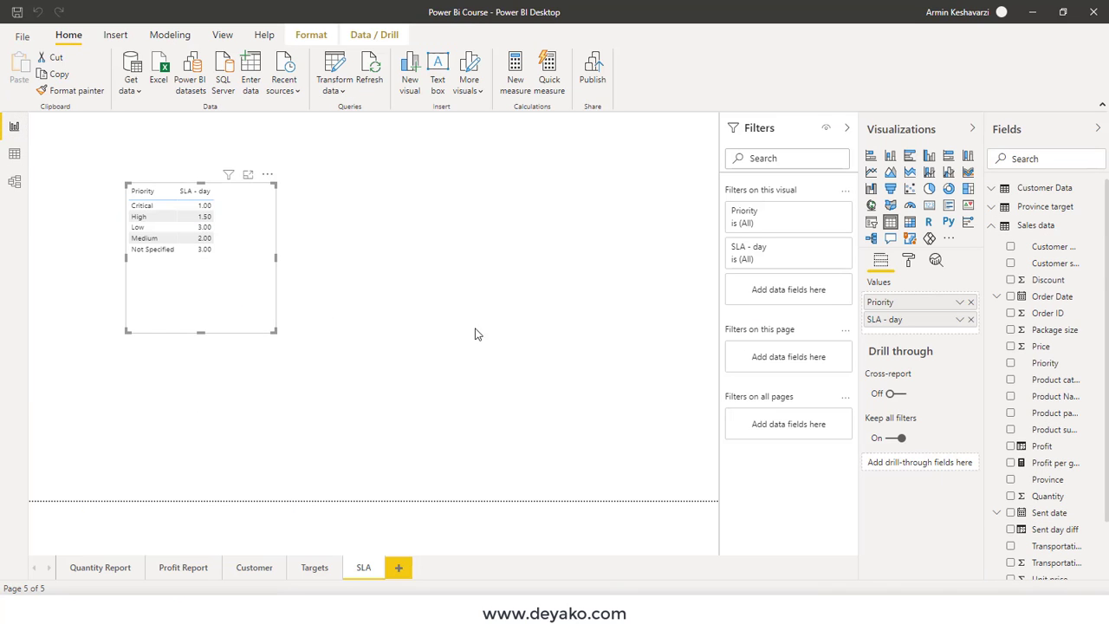
scroll(1067, 321, "down", 2)
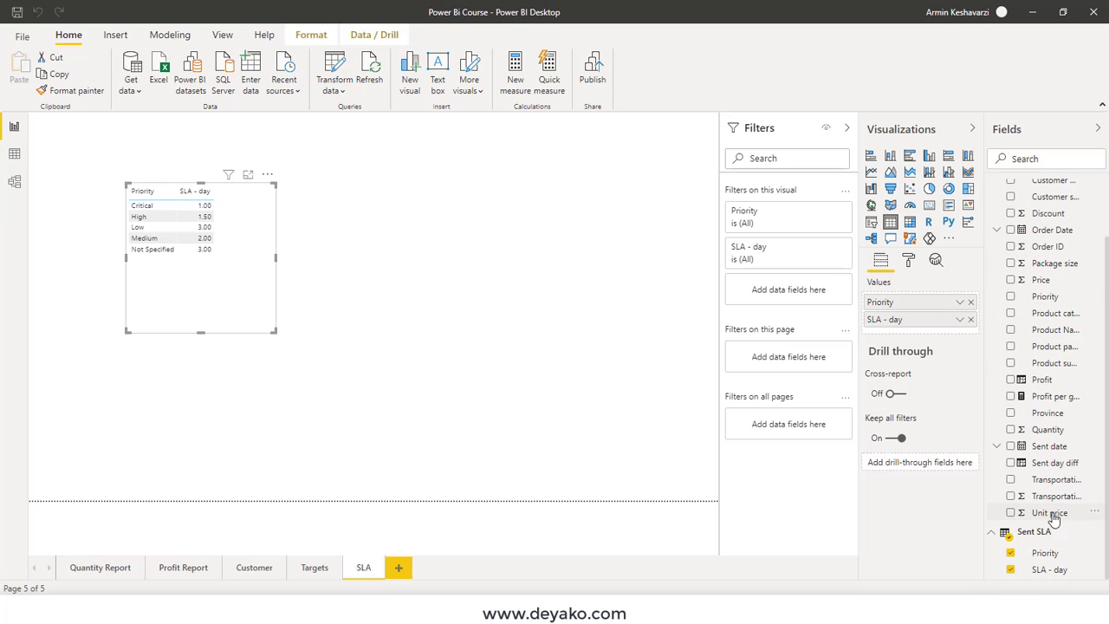
left_click(1011, 464)
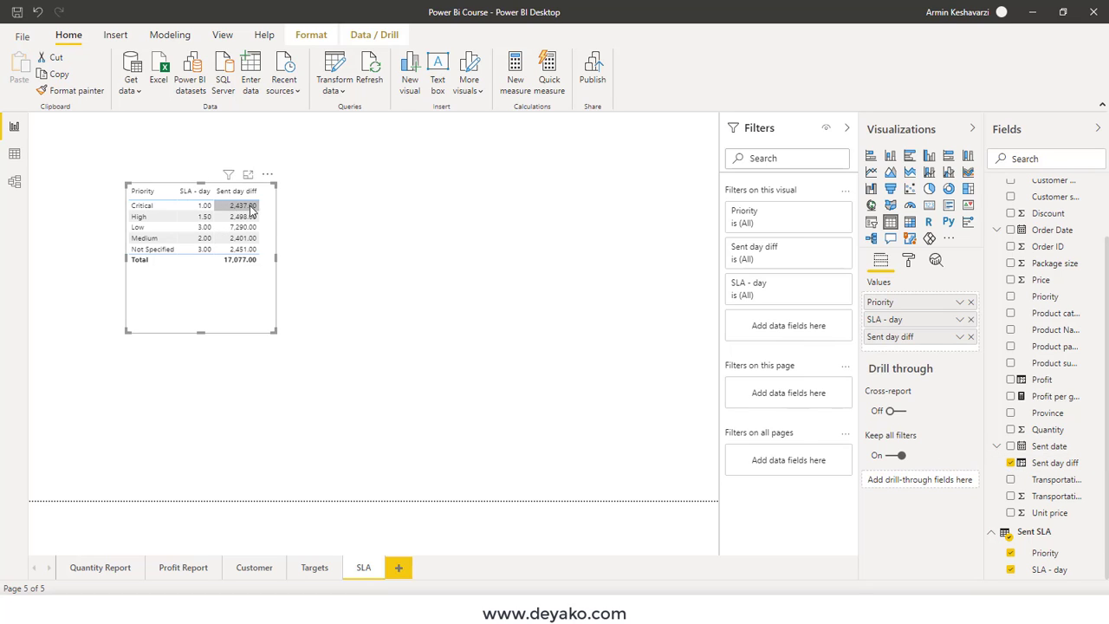
left_click(959, 337)
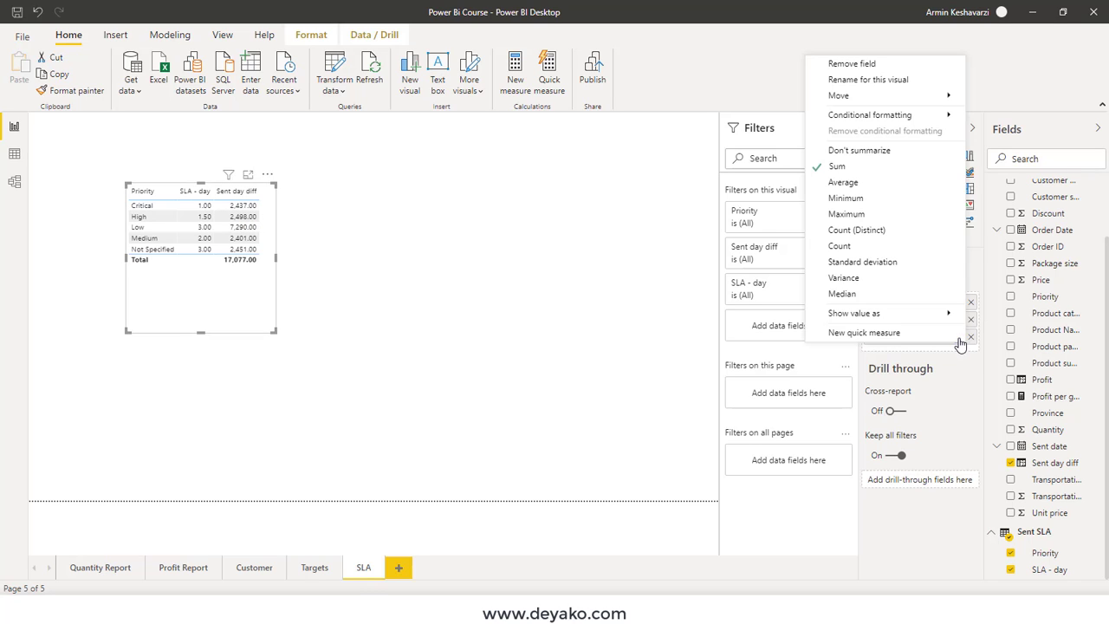
left_click(842, 182)
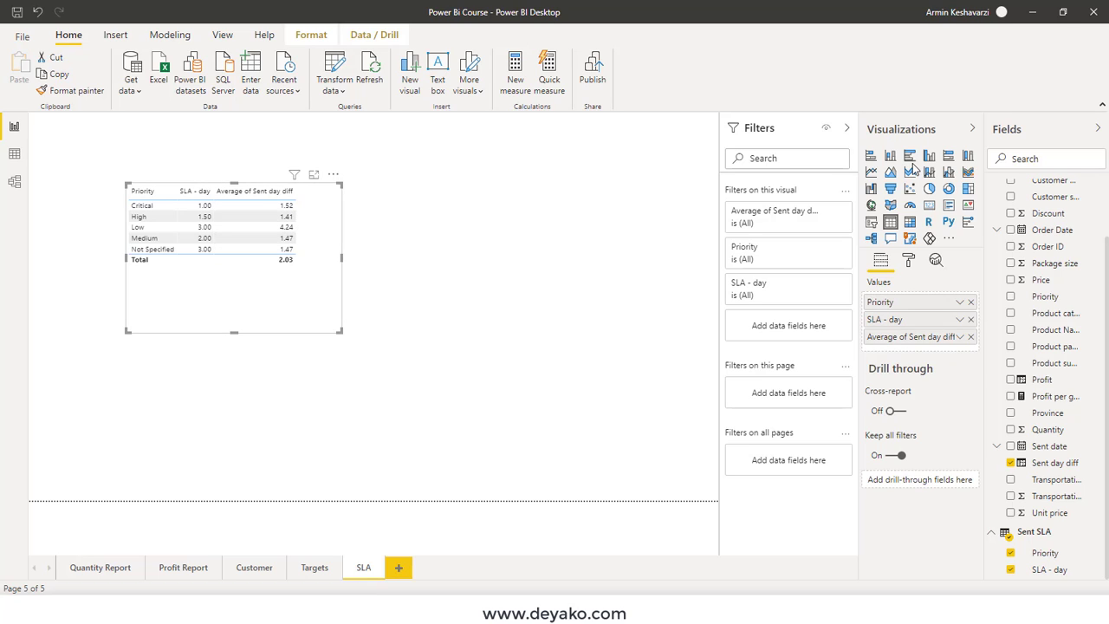
left_click(343, 259)
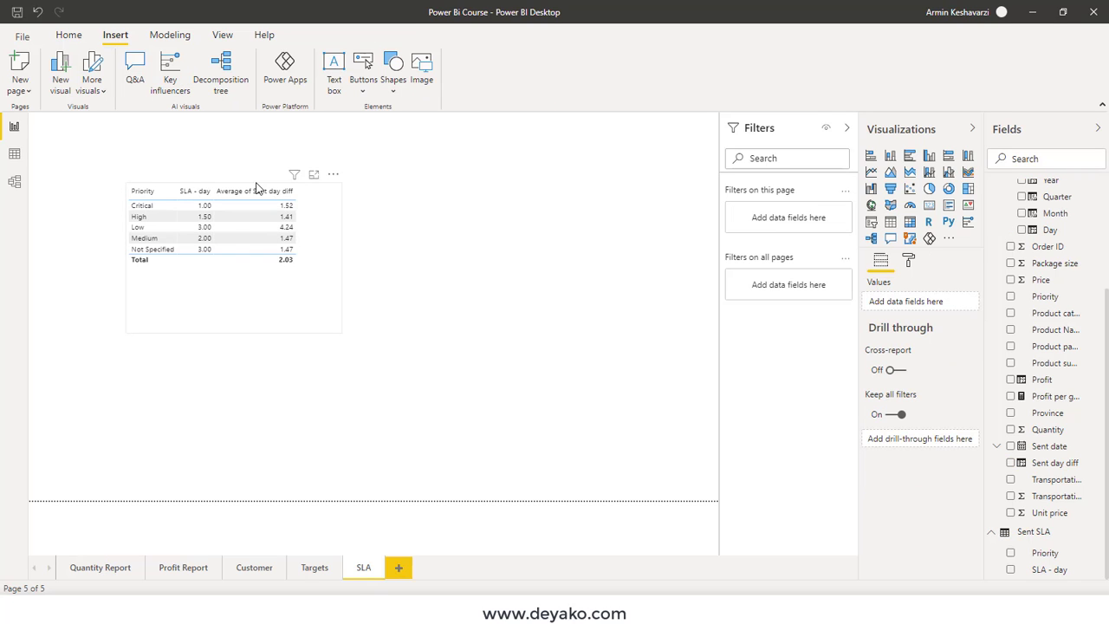
left_click(251, 188)
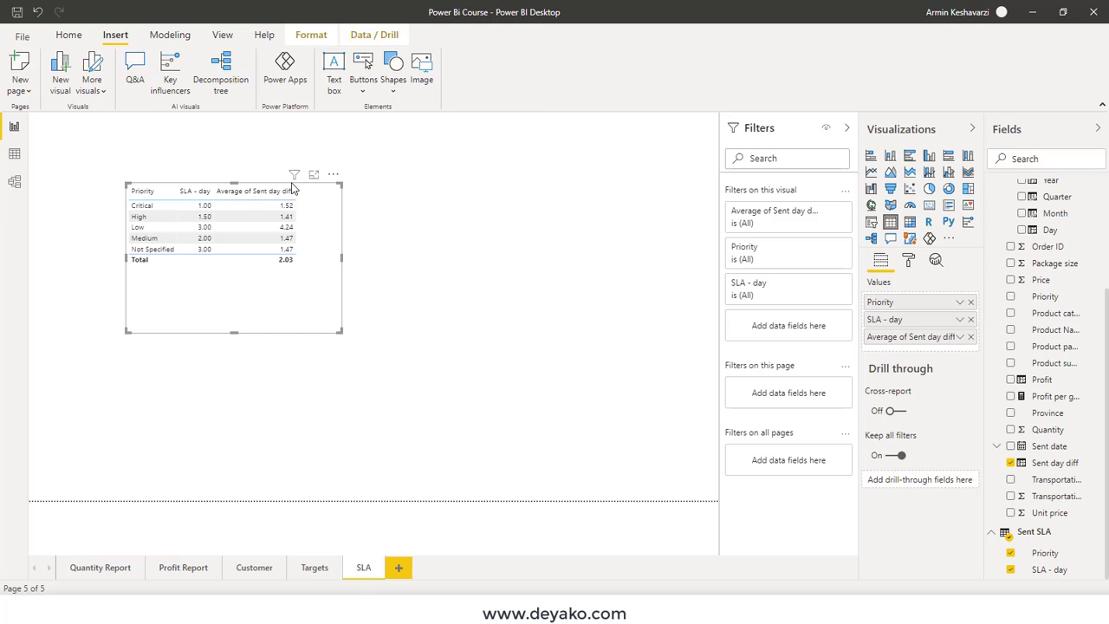
Convert the table to an enlarged clustered column chart with SLA - day moved into Values
left_click(891, 158)
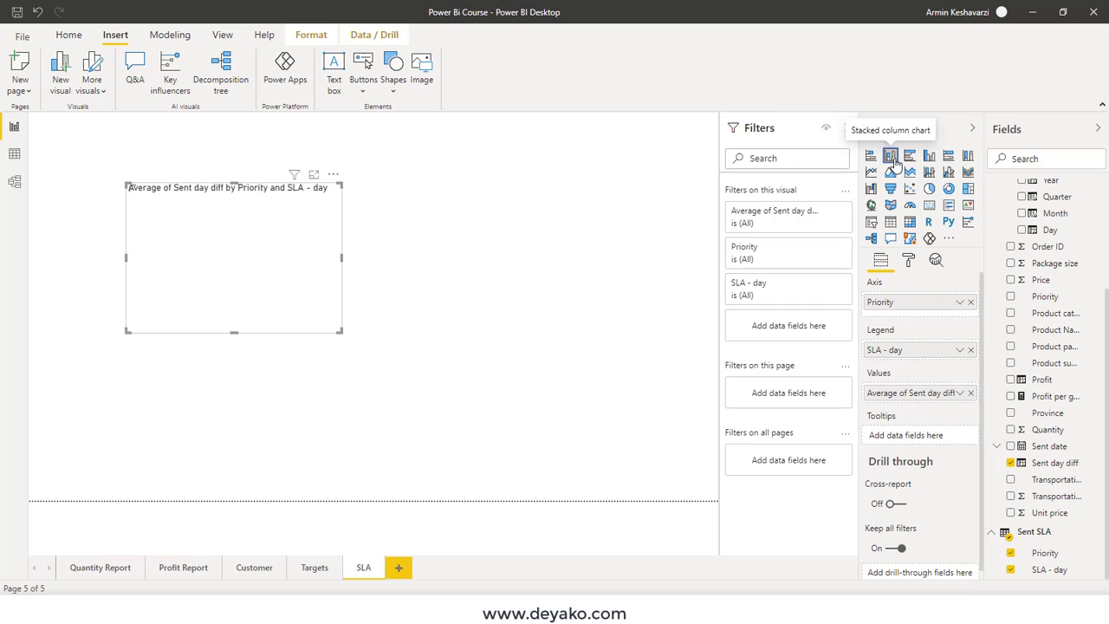
left_click(929, 157)
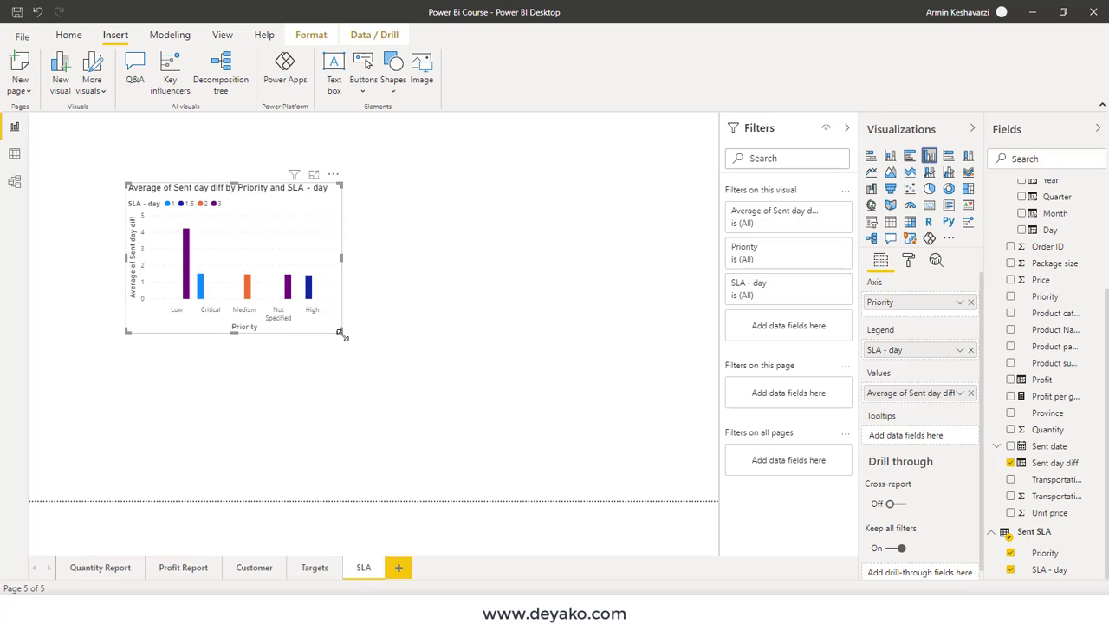
left_click_drag(399, 344, 526, 371)
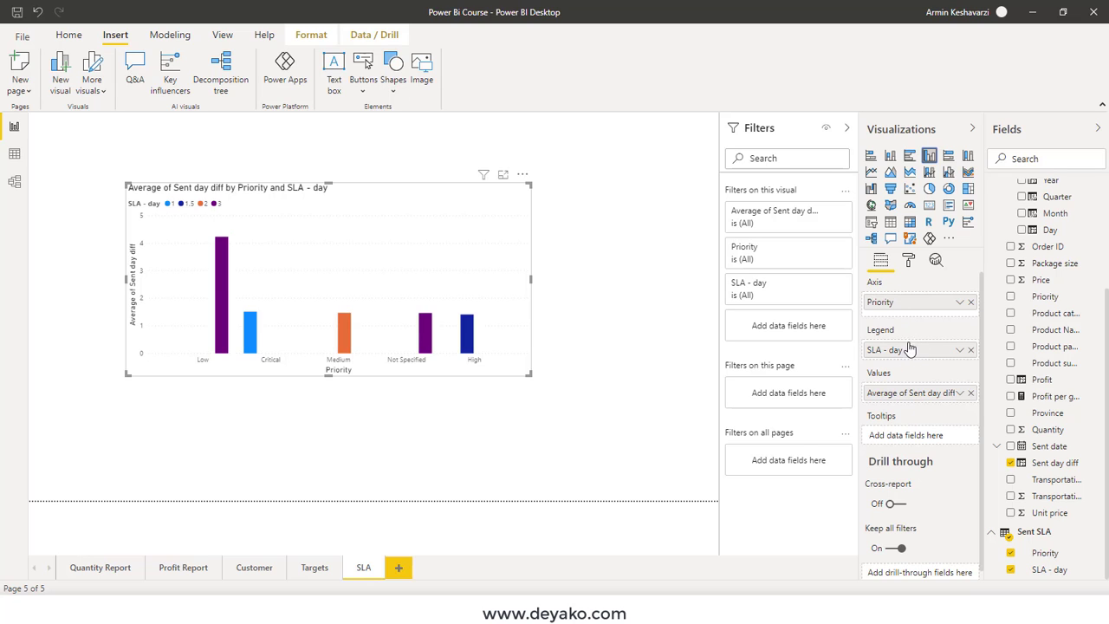
left_click_drag(909, 351, 909, 400)
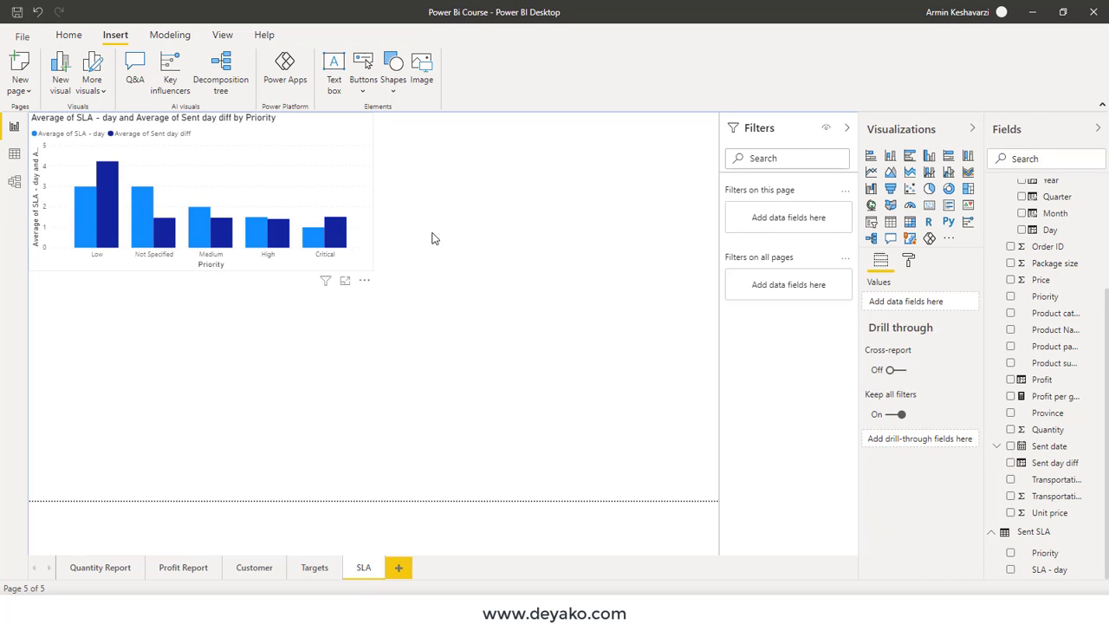
Add a multi-row card listing Priority and SLA - day values
left_click(947, 208)
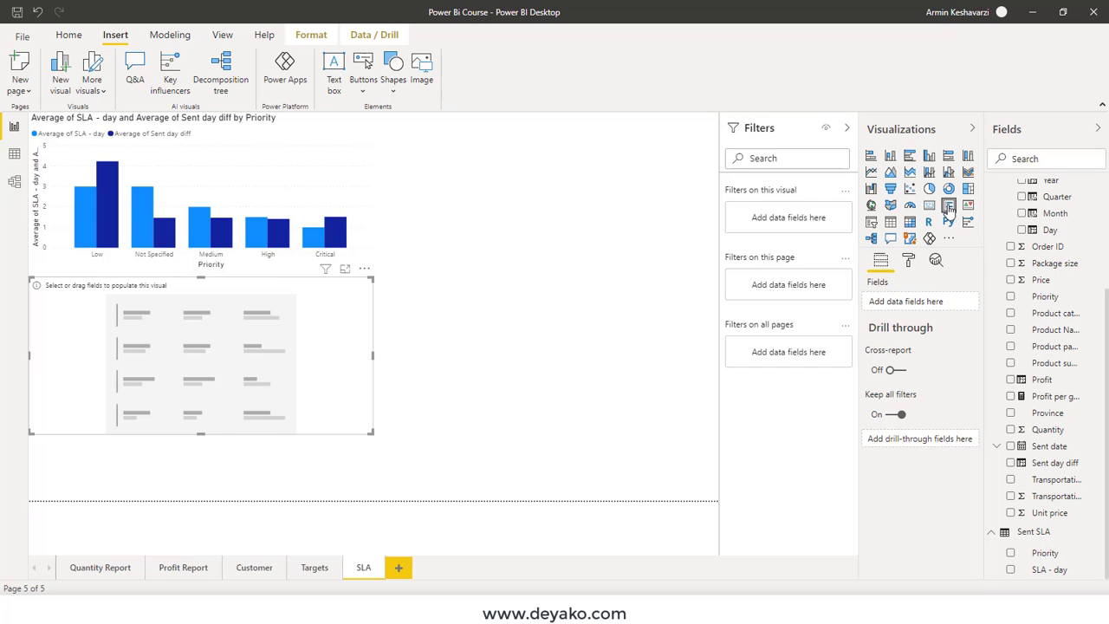
left_click_drag(370, 433, 392, 499)
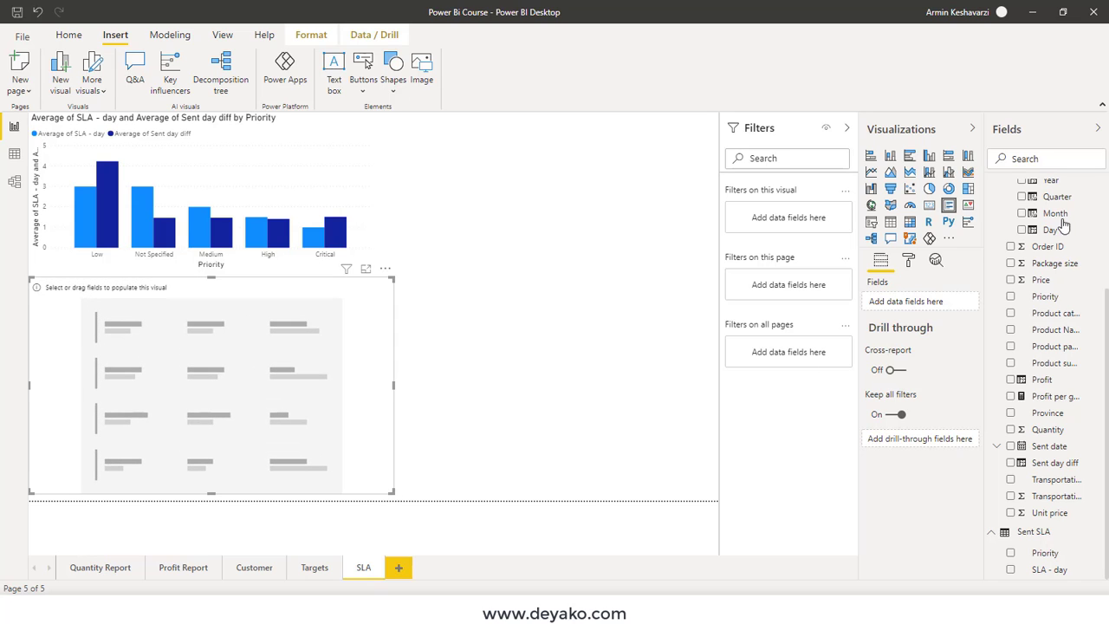
left_click_drag(395, 387, 383, 387)
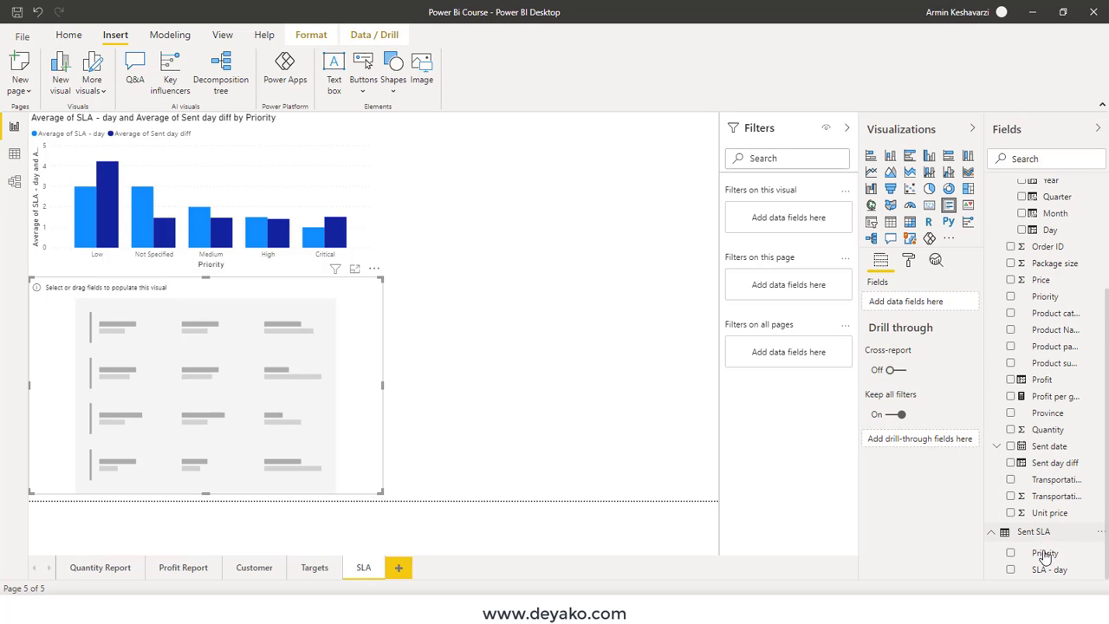
left_click(1010, 553)
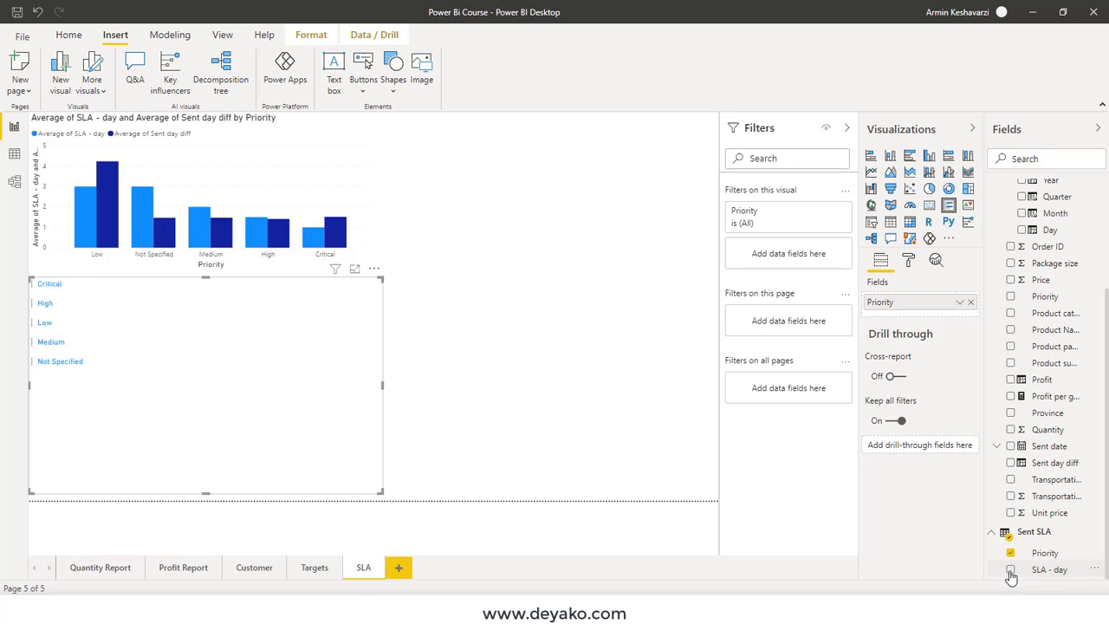
left_click(1010, 570)
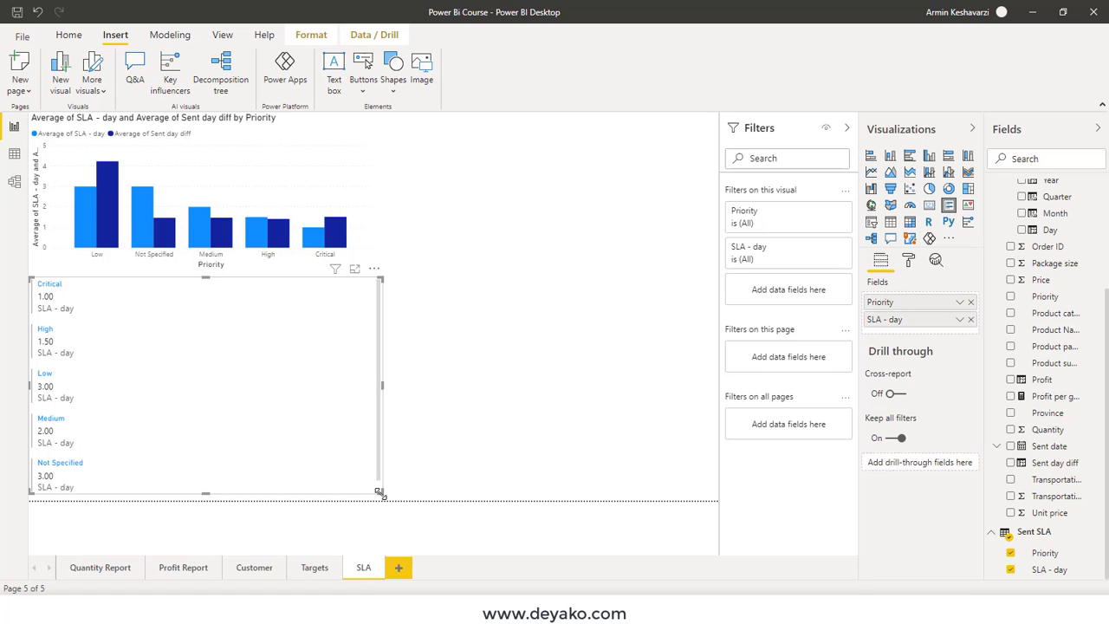
left_click_drag(380, 492, 399, 499)
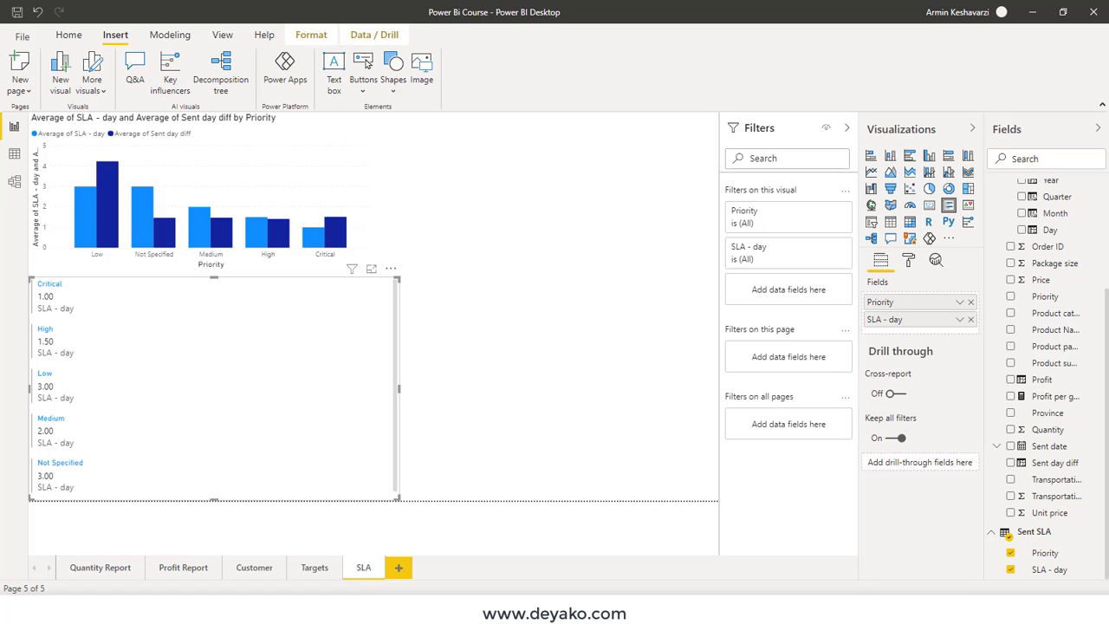
Add Sent day diff to the card, summarized as Average
left_click(1010, 463)
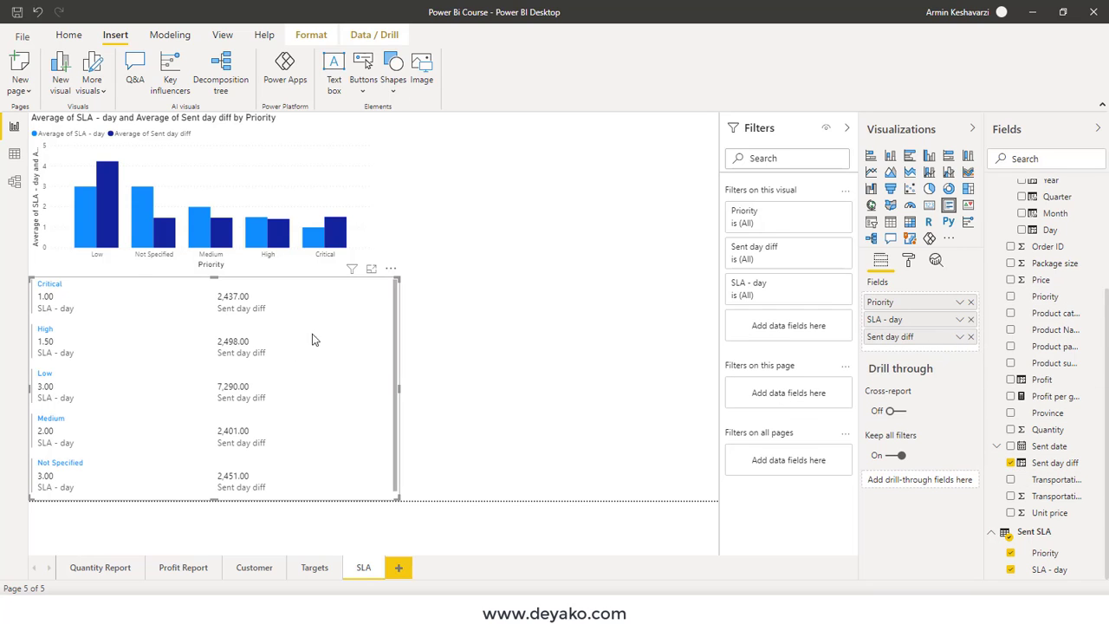
left_click(959, 338)
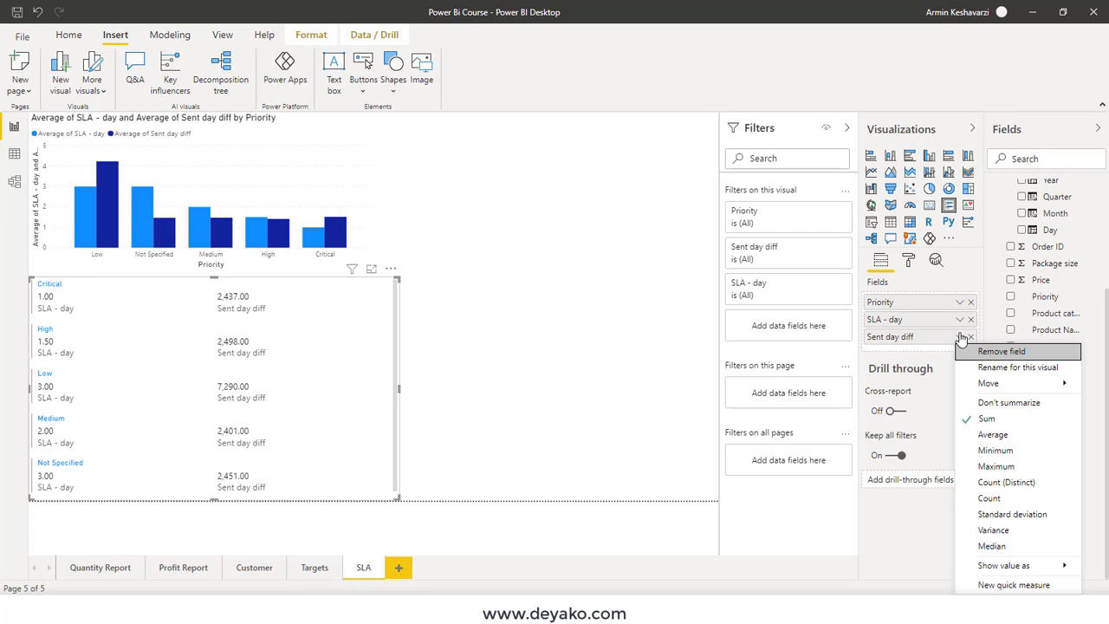
left_click(983, 436)
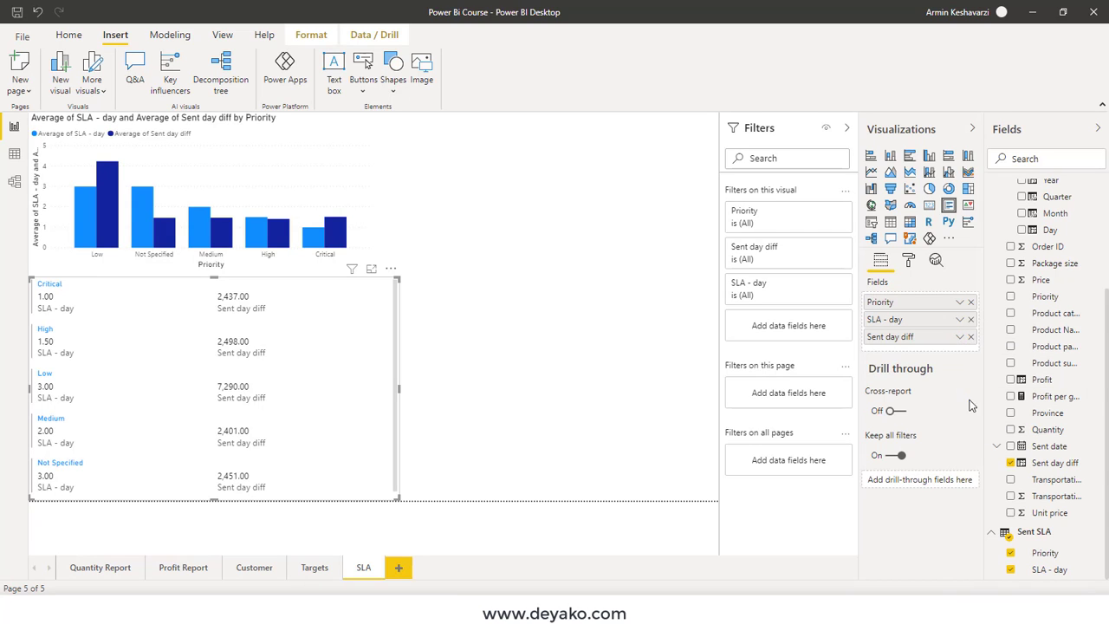
left_click(959, 331)
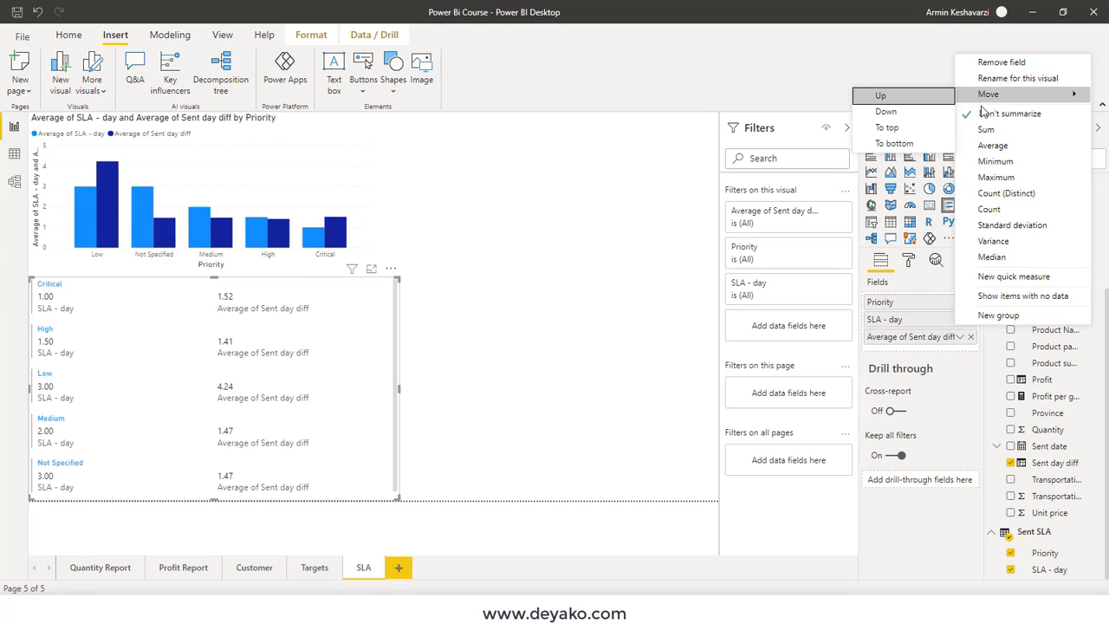
left_click(882, 358)
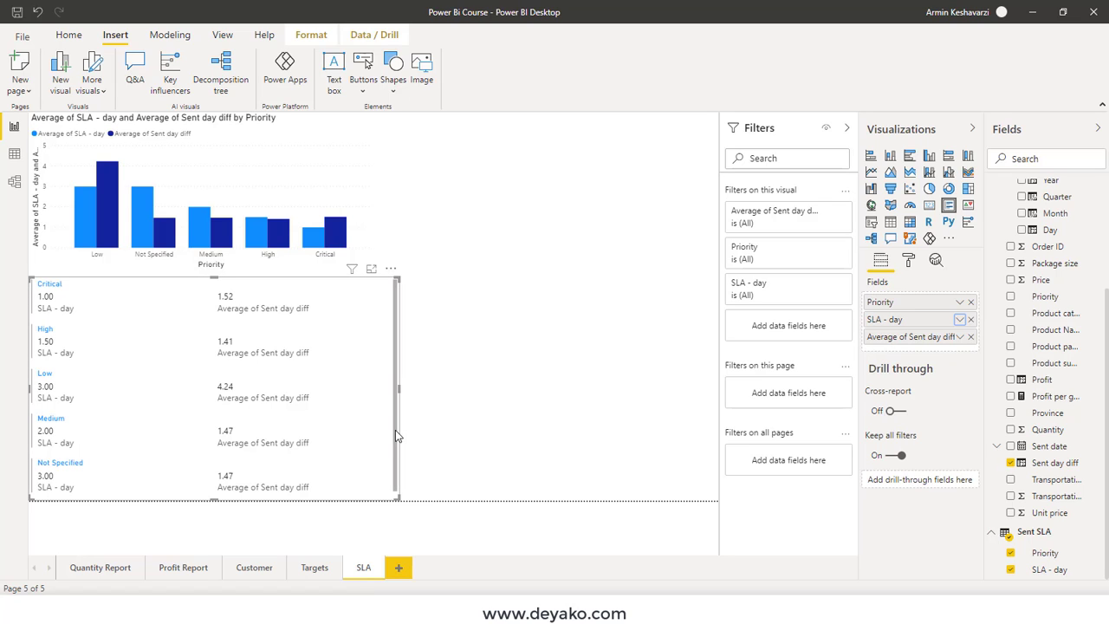
scroll(395, 430, "down", 1)
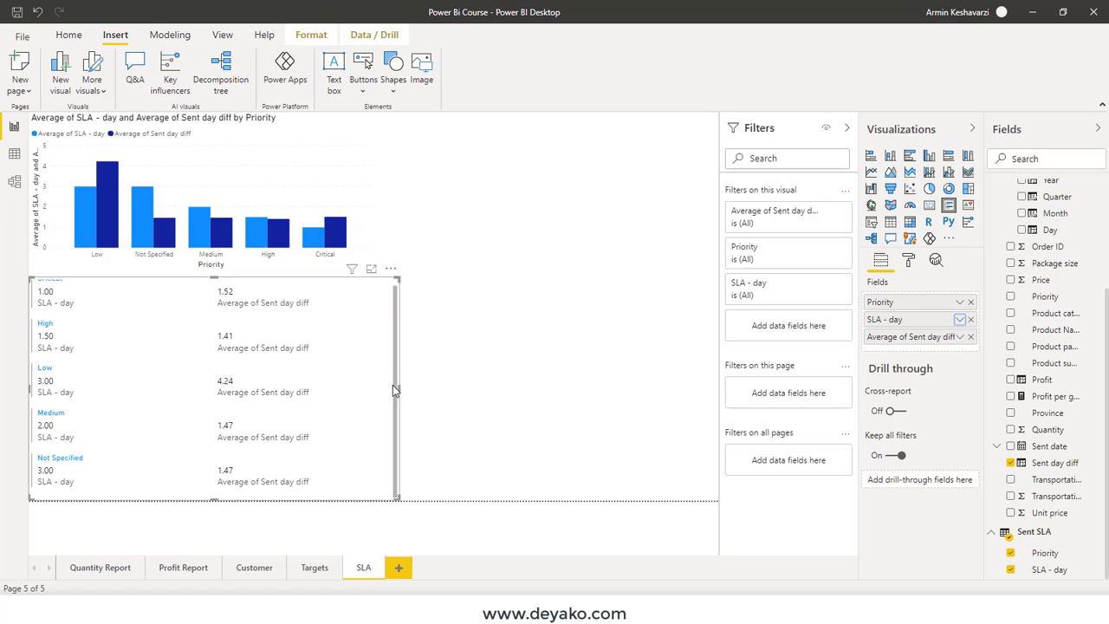
scroll(392, 385, "up", 1)
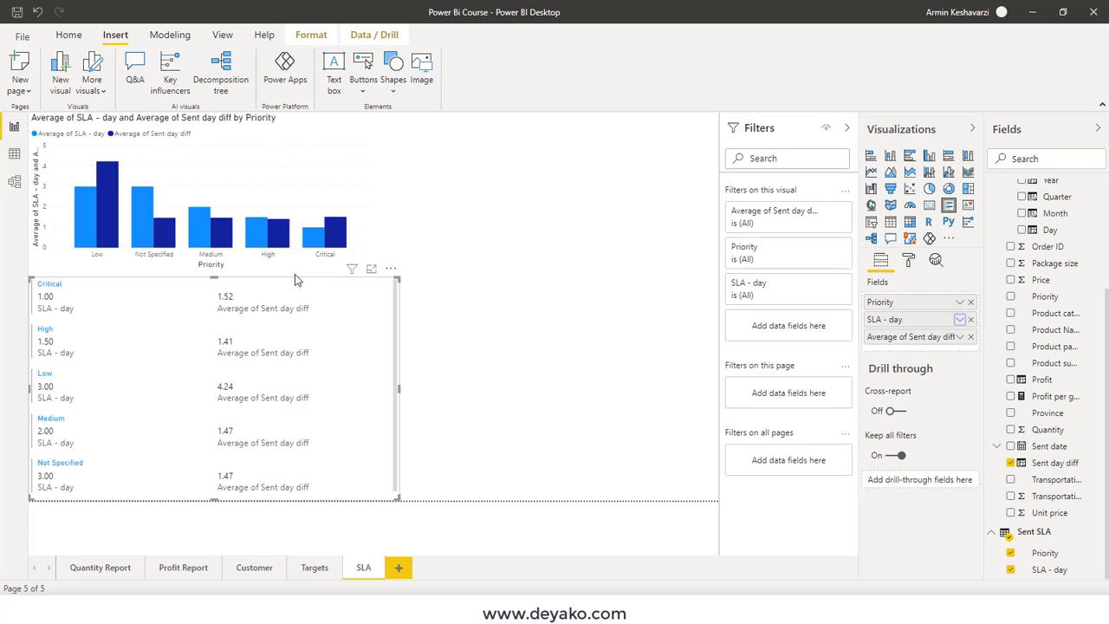
Narrow the multi-row card to about half width and add an empty KPI visual
left_click(294, 273)
left_click_drag(214, 278, 214, 272)
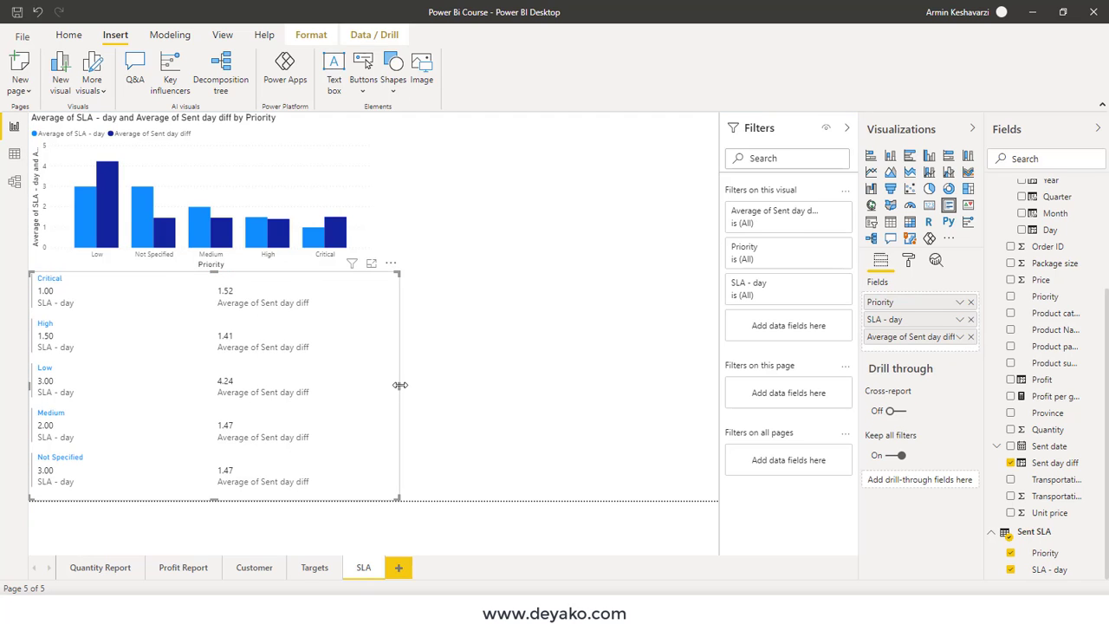
mouse_move(400, 385)
left_mouse_down()
mouse_move(207, 380)
mouse_move(233, 378)
left_mouse_up()
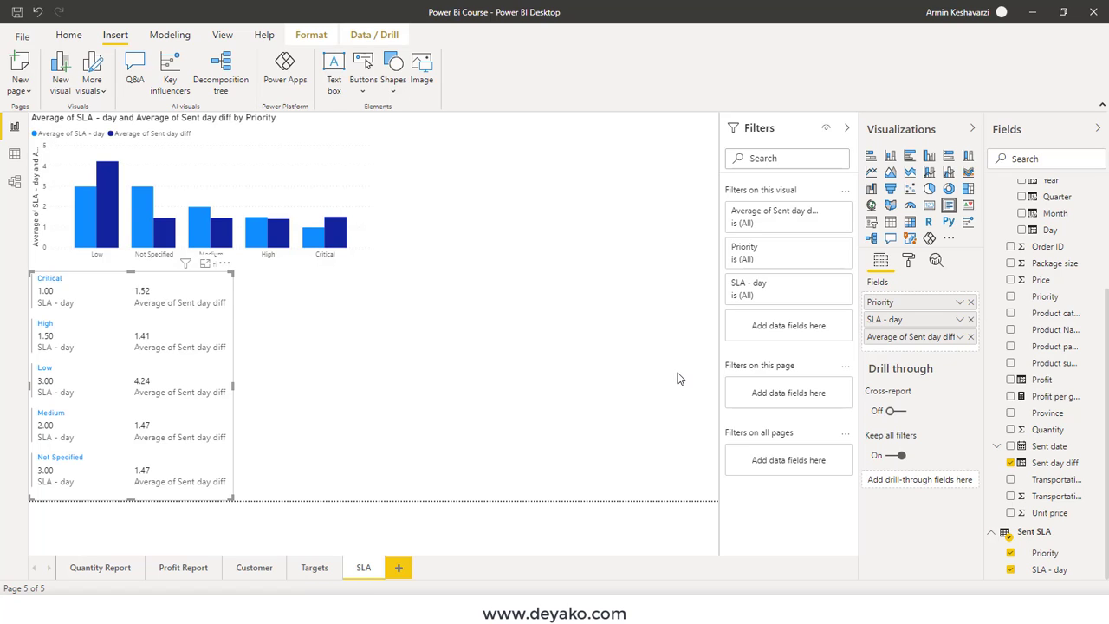
left_click(969, 208)
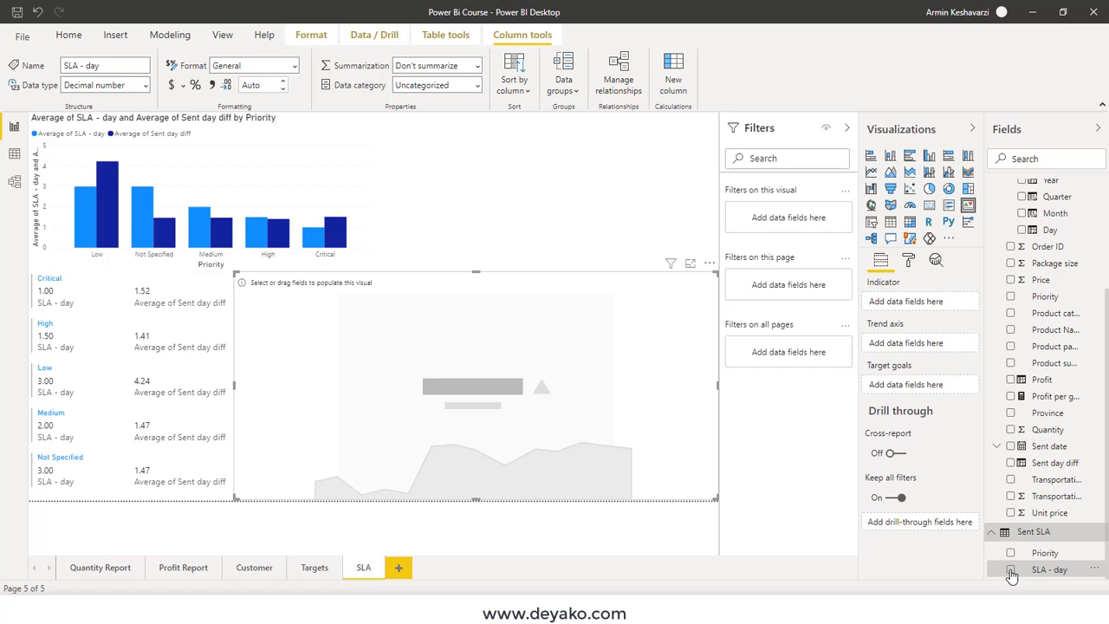
Set the KPI's target goal to Average of SLA - day and its indicator to Sent day diff
left_click(1010, 569)
left_click_drag(886, 344, 892, 386)
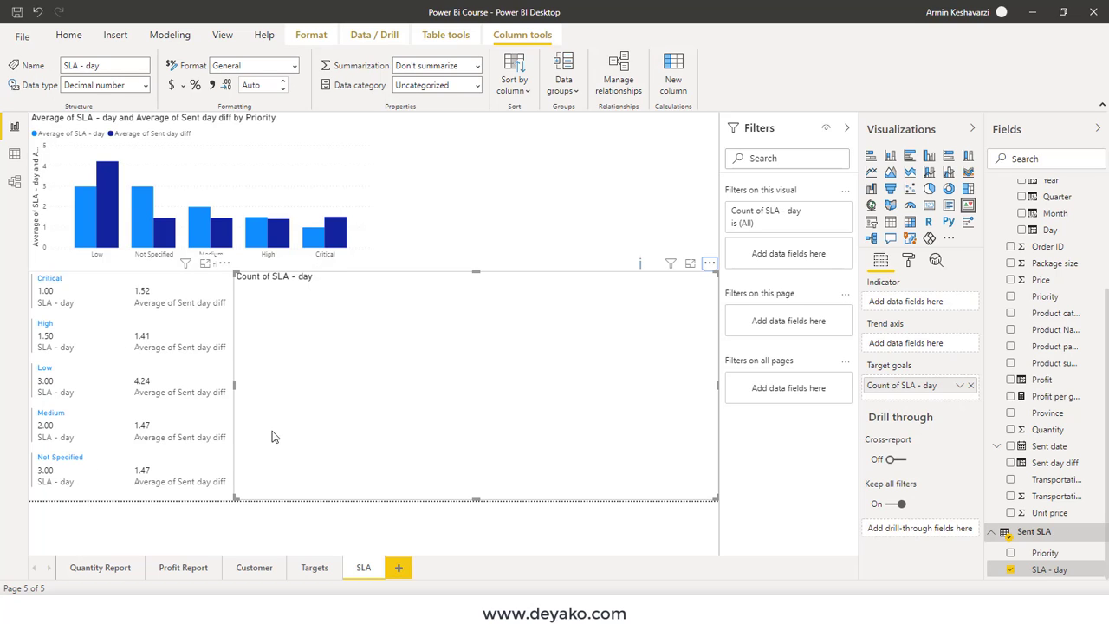
left_click(959, 387)
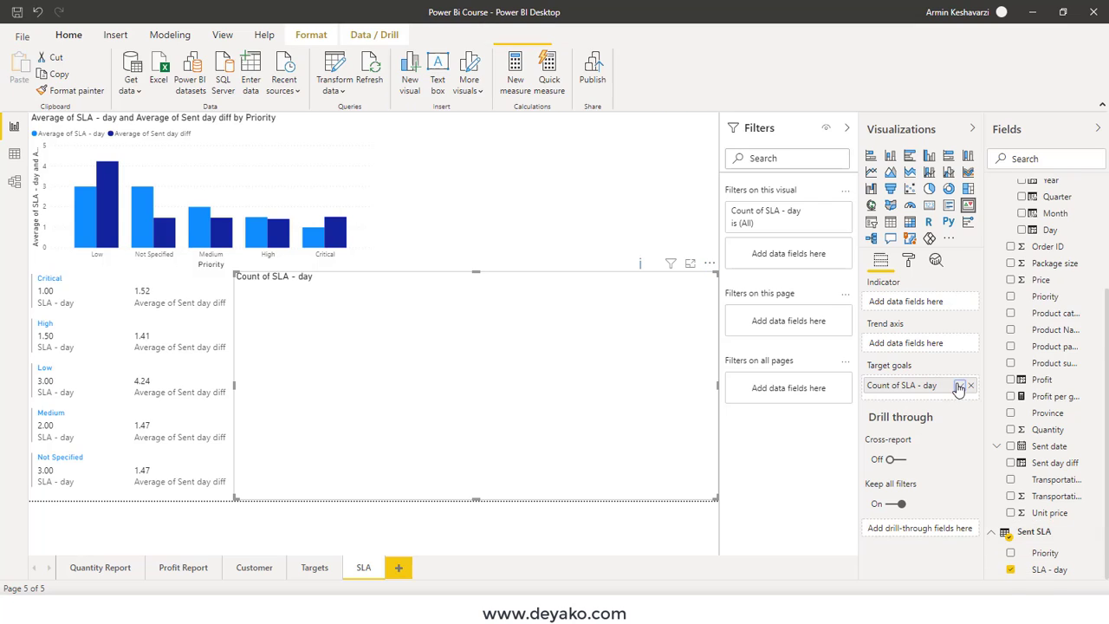
left_click(996, 251)
left_click(960, 386)
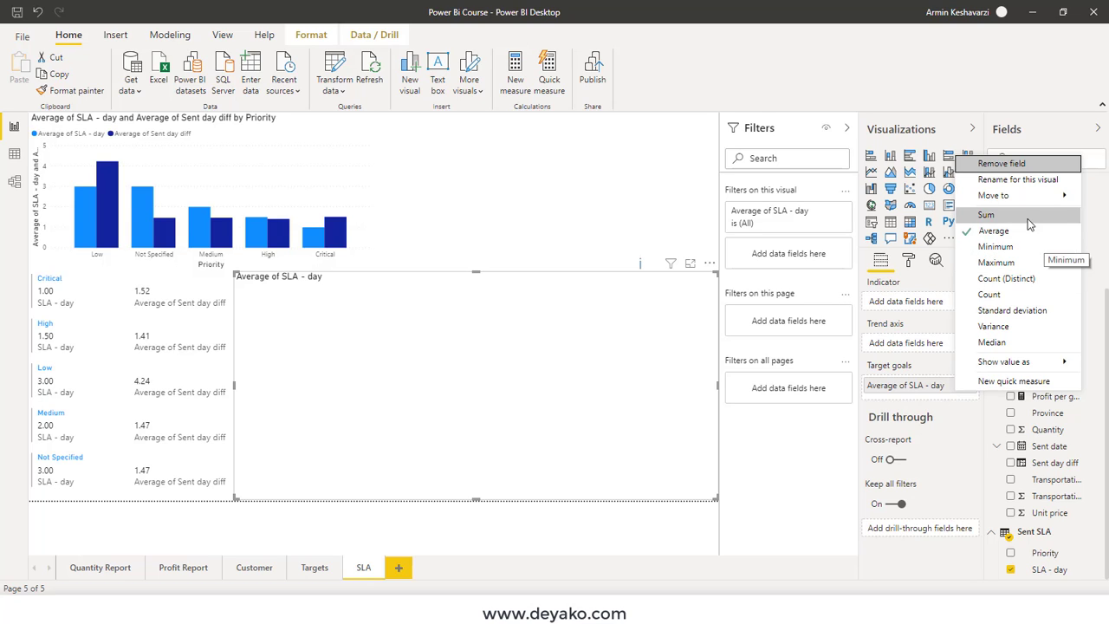
left_click(953, 406)
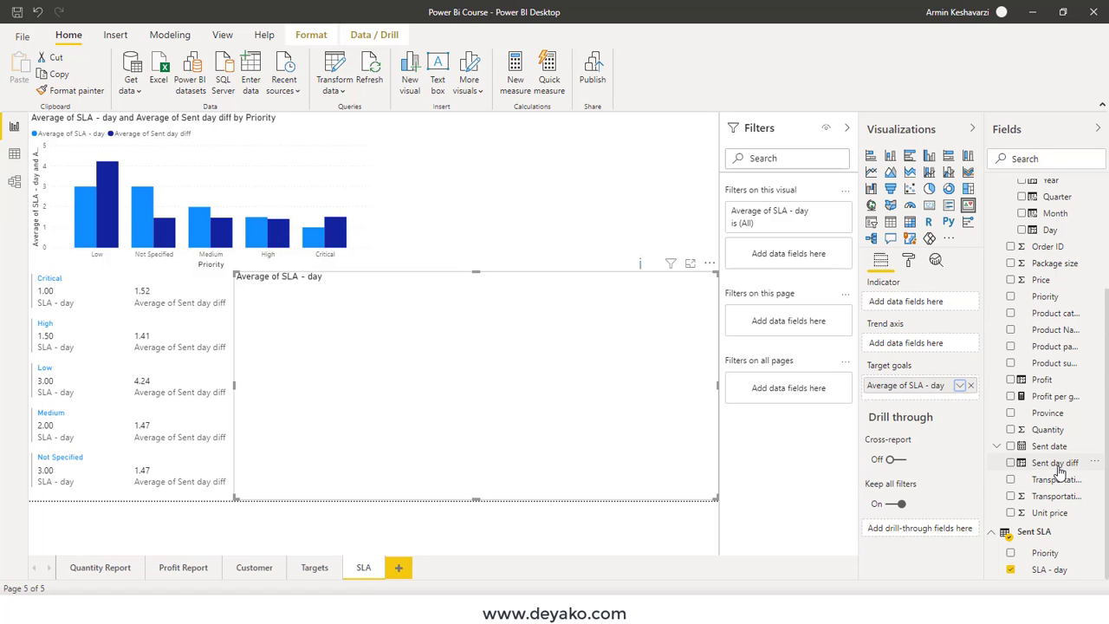
left_click_drag(1058, 471, 918, 301)
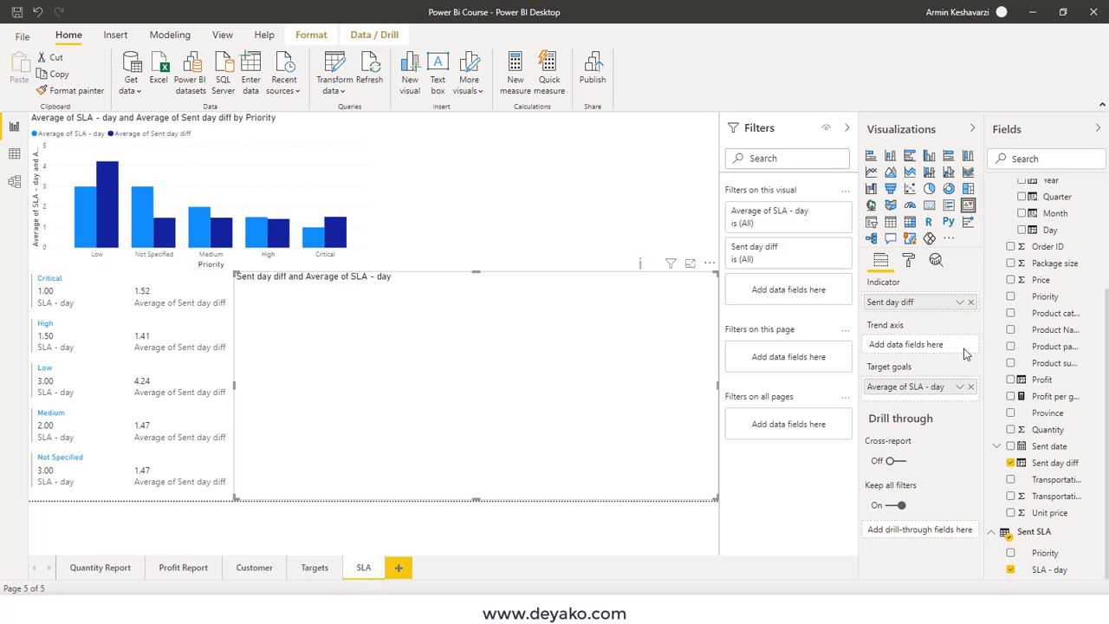
Set the KPI trend axis to Order Date month instead of quarter, showing 2.44 against 2.10
scroll(1046, 331, "up", 5)
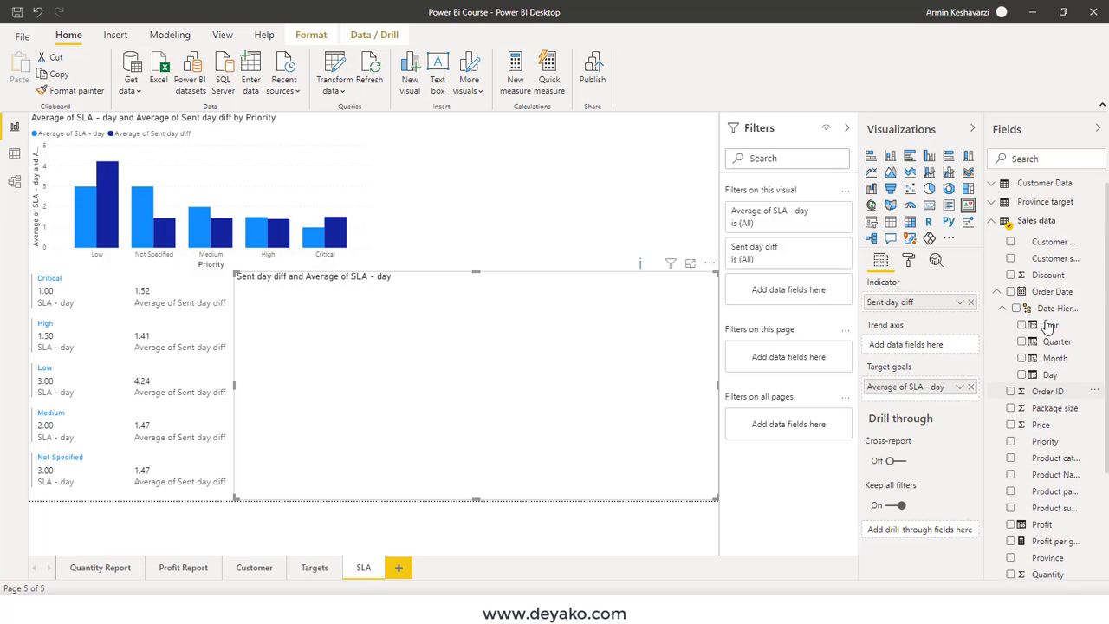
left_click(1003, 314)
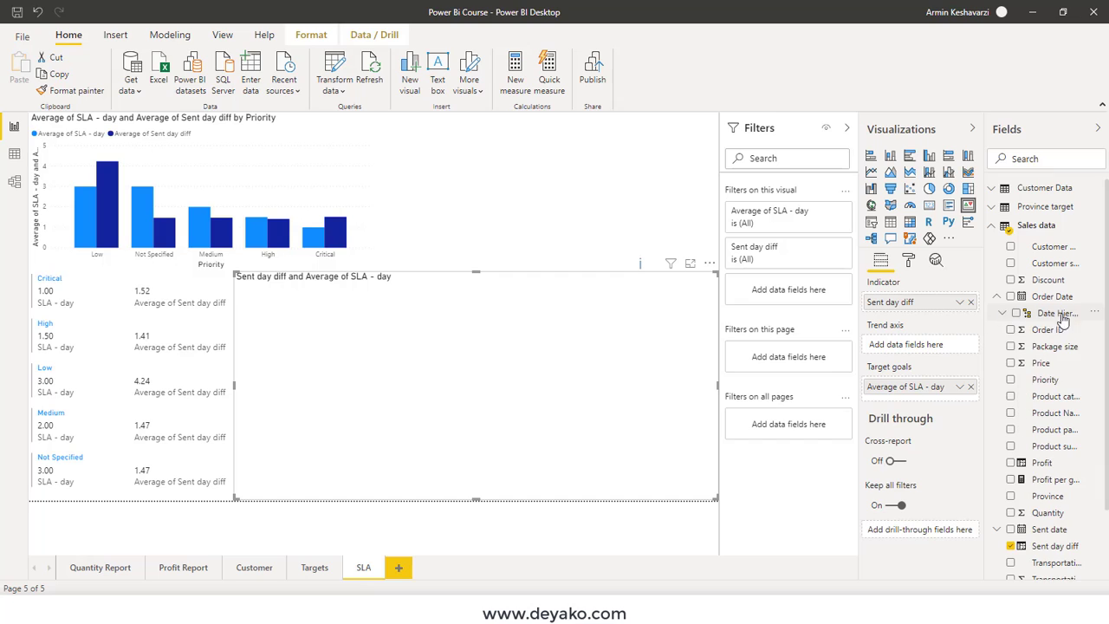
left_click(1003, 313)
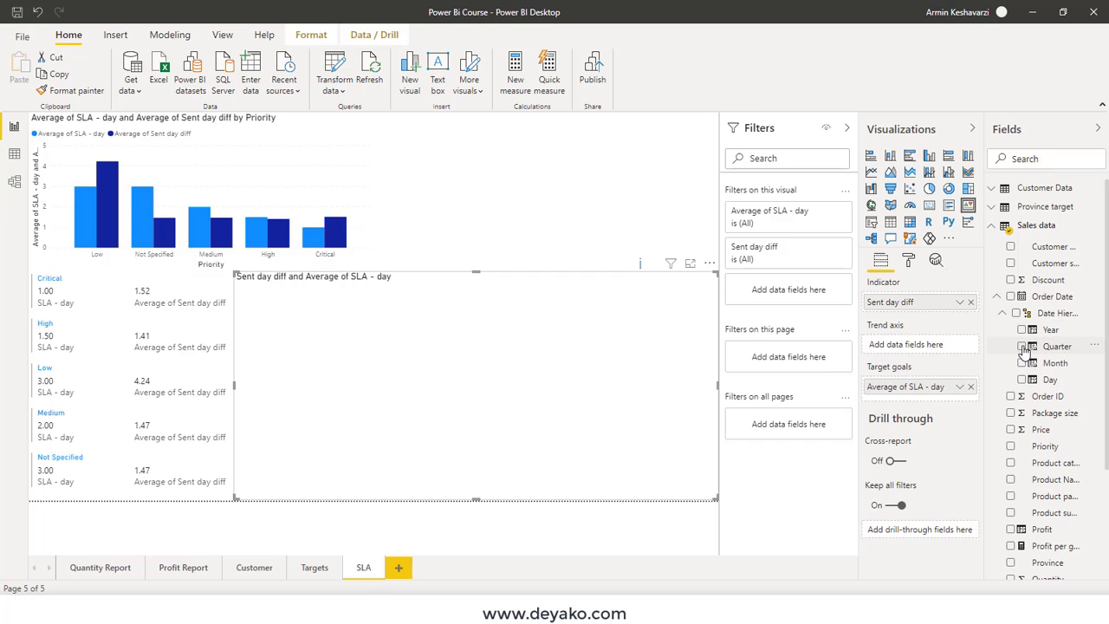
left_click(1022, 347)
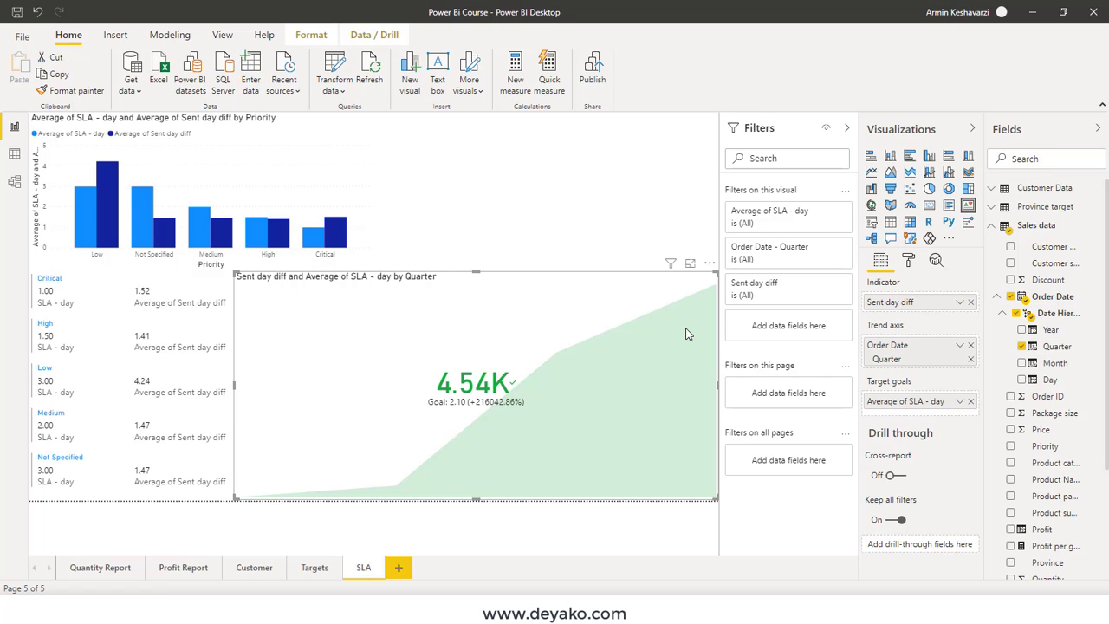
left_click(1021, 346)
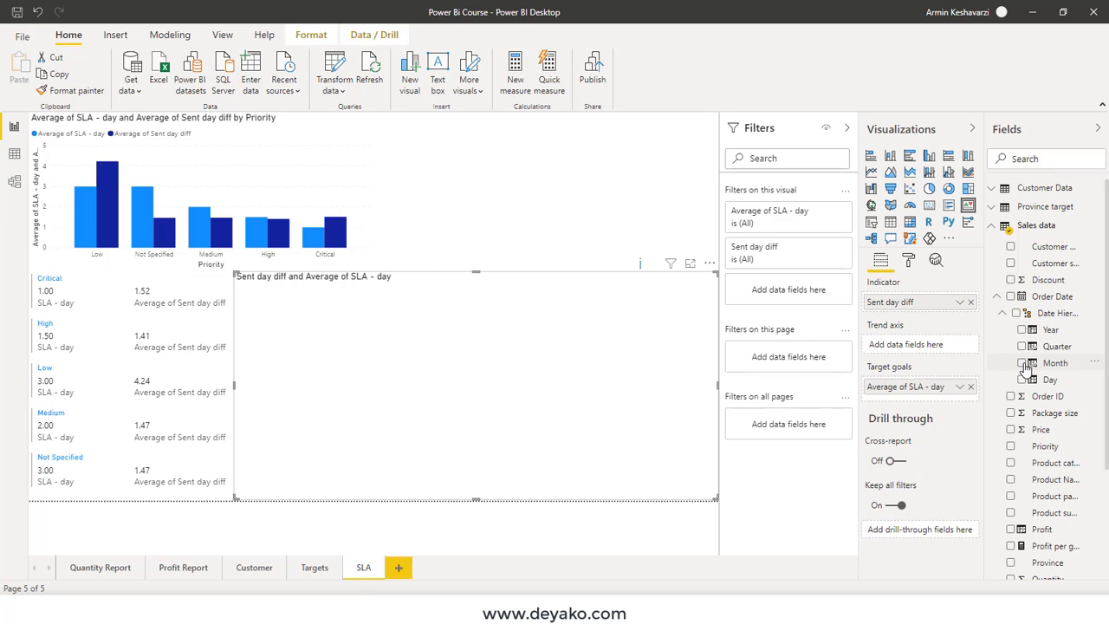
left_click(1023, 363)
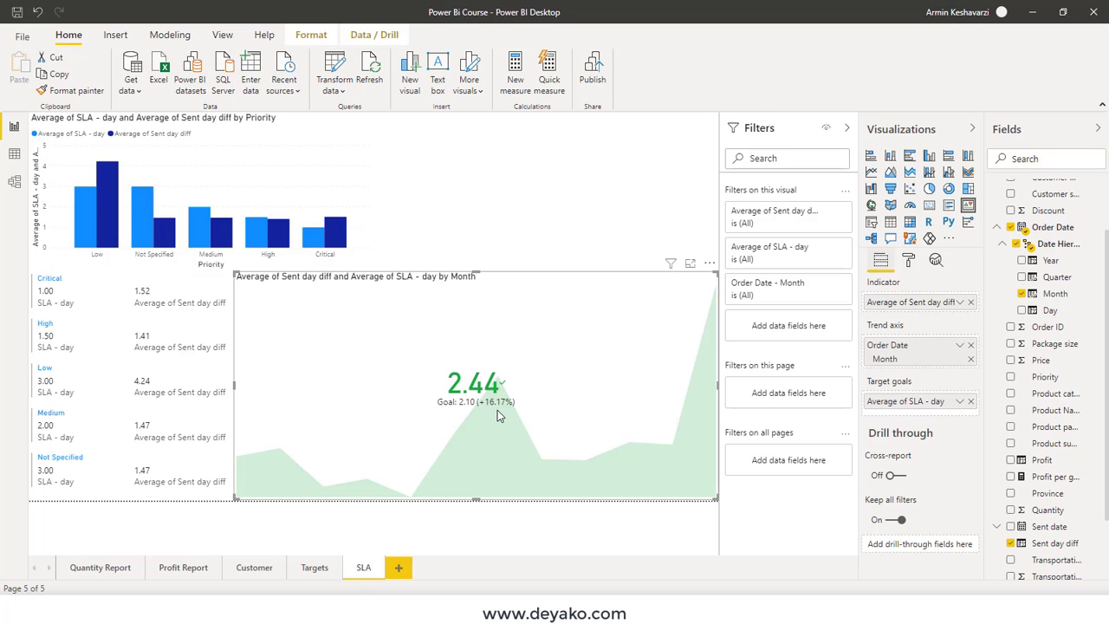
In the KPI's format settings, keep the indicator's display units at Auto
left_click(907, 262)
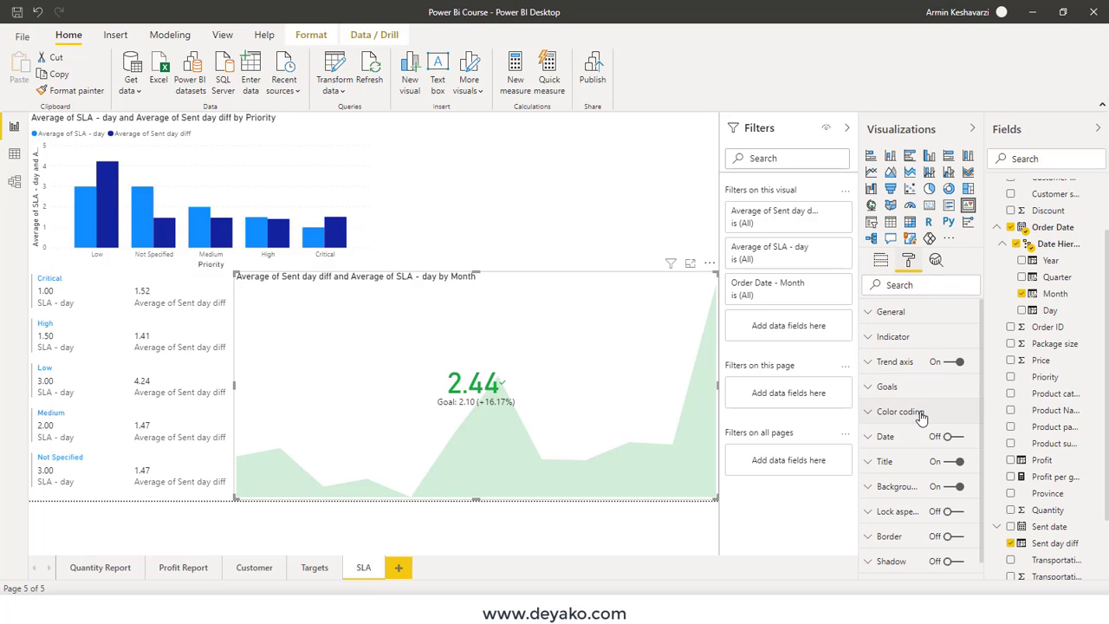
left_click(907, 347)
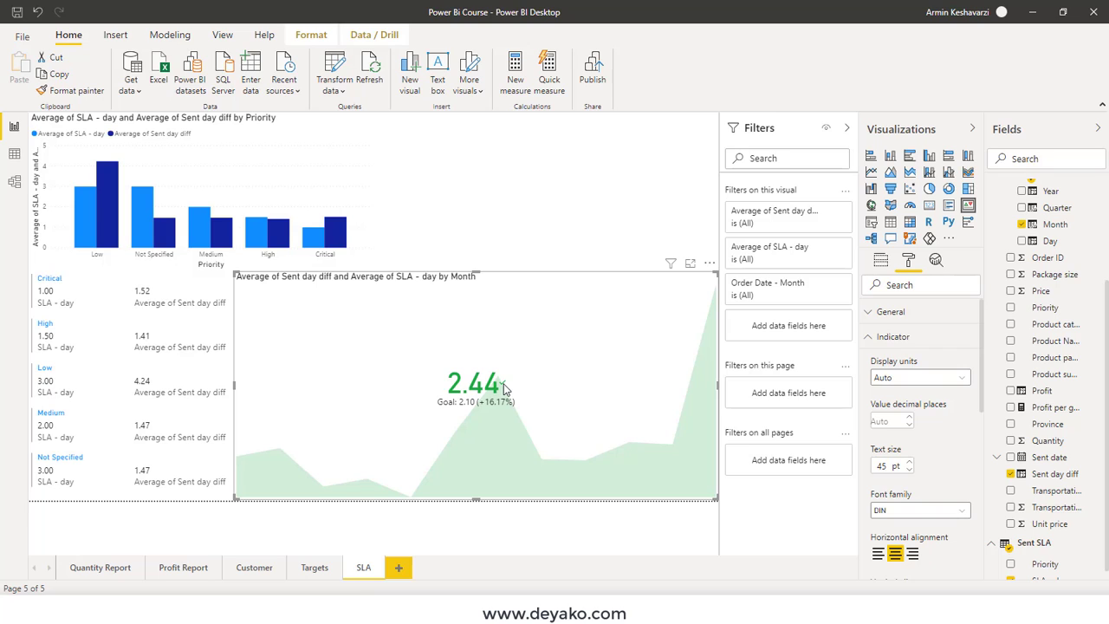
left_click(941, 384)
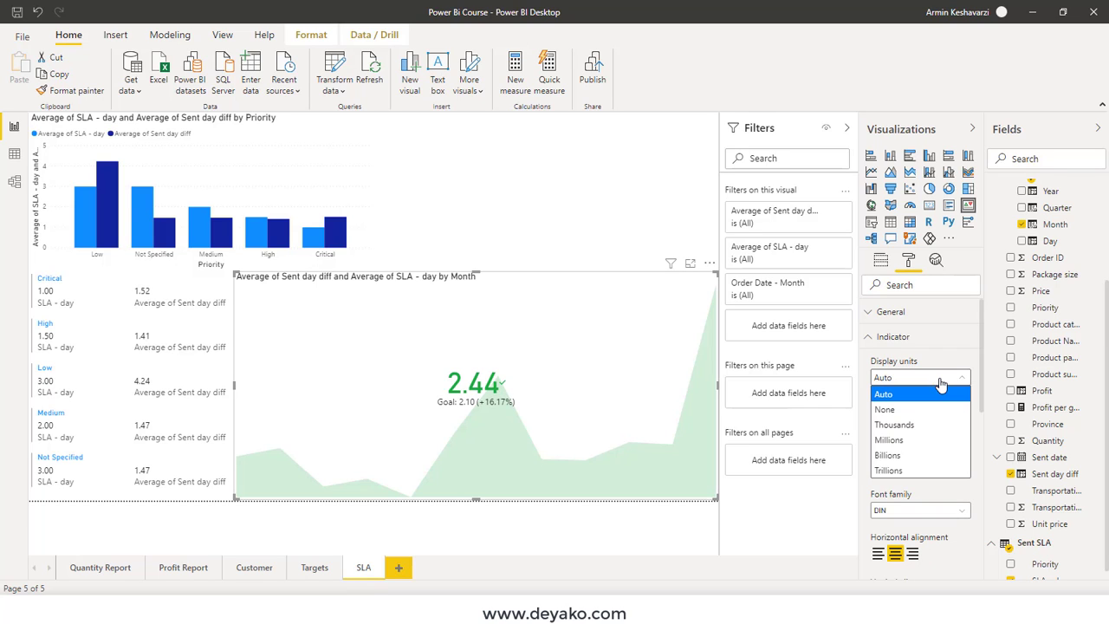
left_click(918, 394)
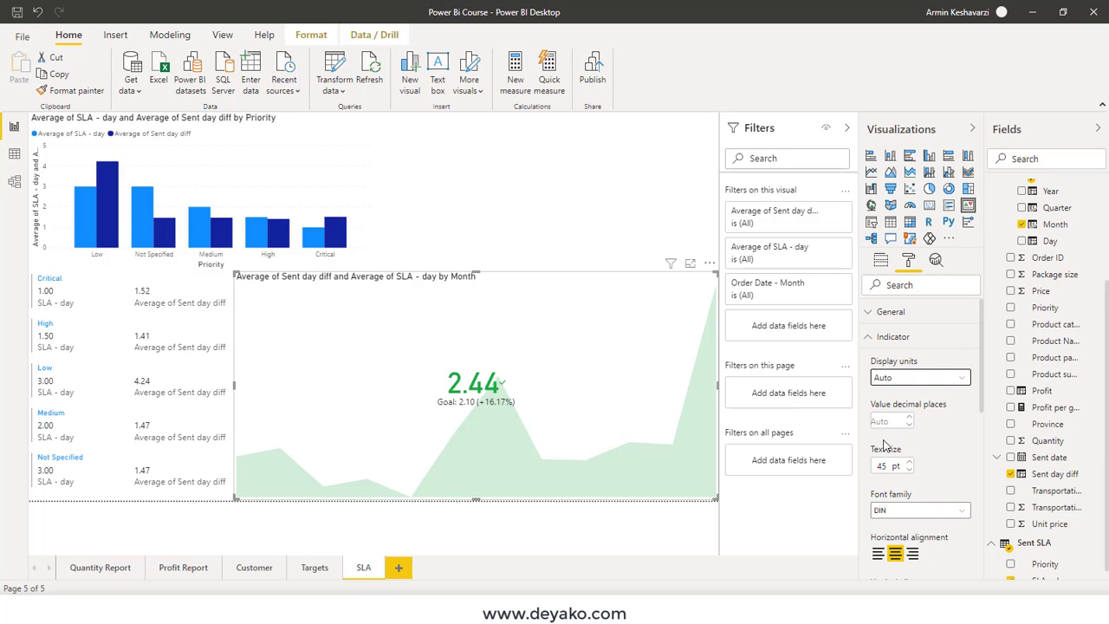
scroll(932, 477, "down", 3)
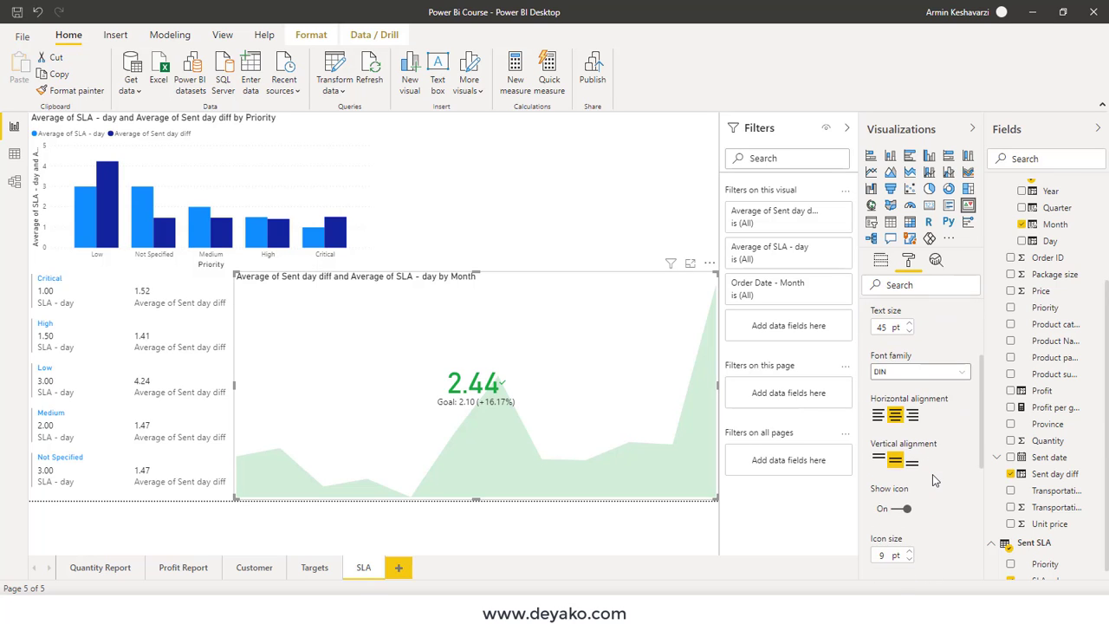
scroll(932, 476, "up", 3)
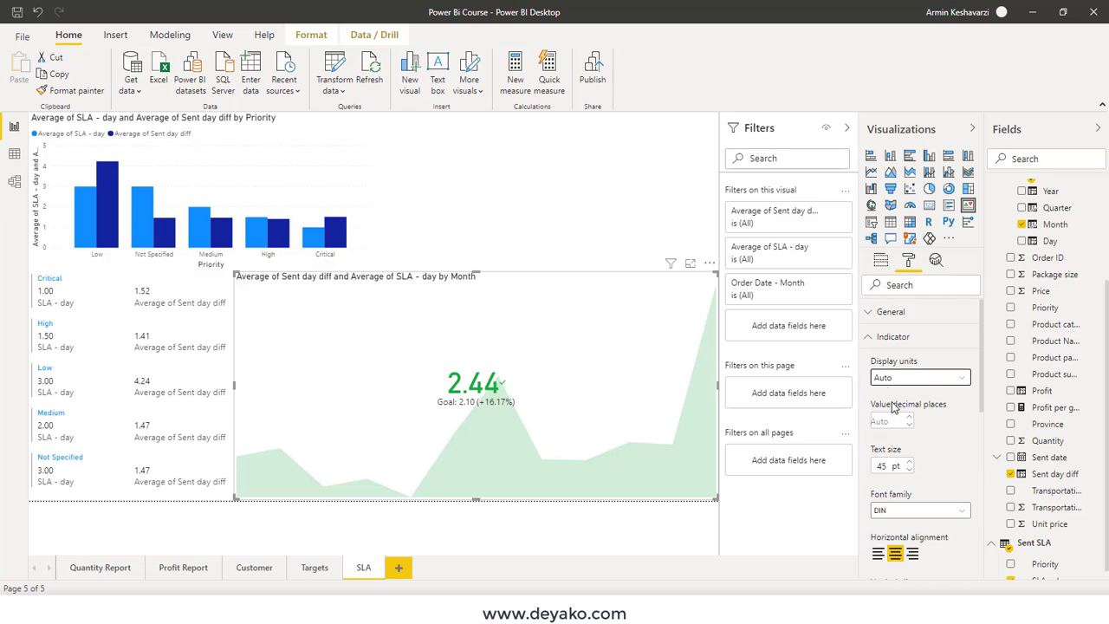
left_click(884, 337)
left_click(888, 321)
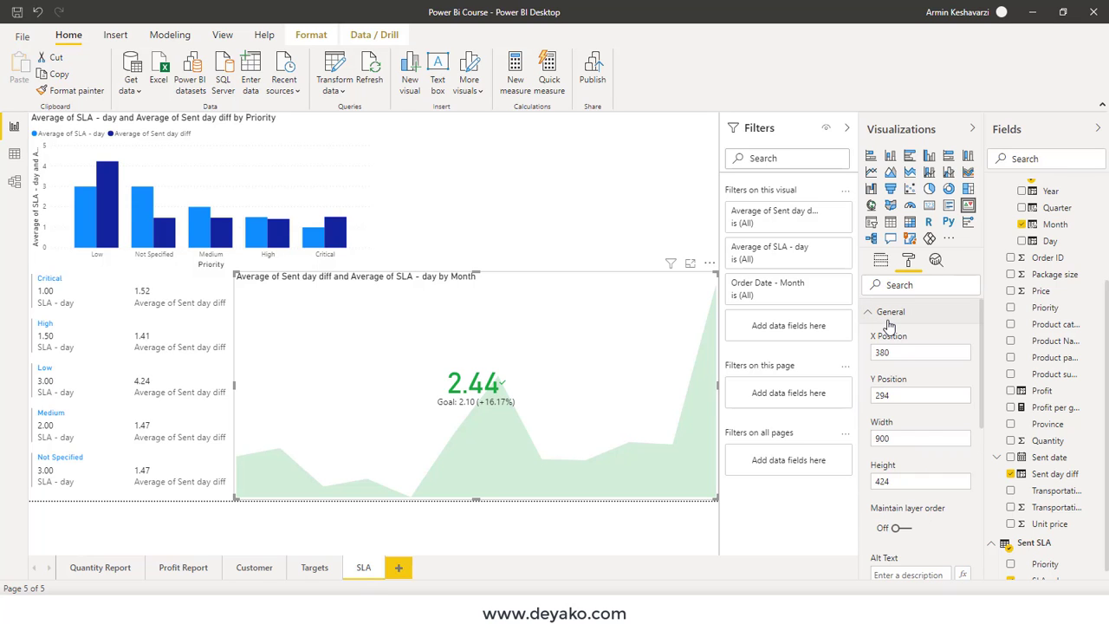
left_click(887, 319)
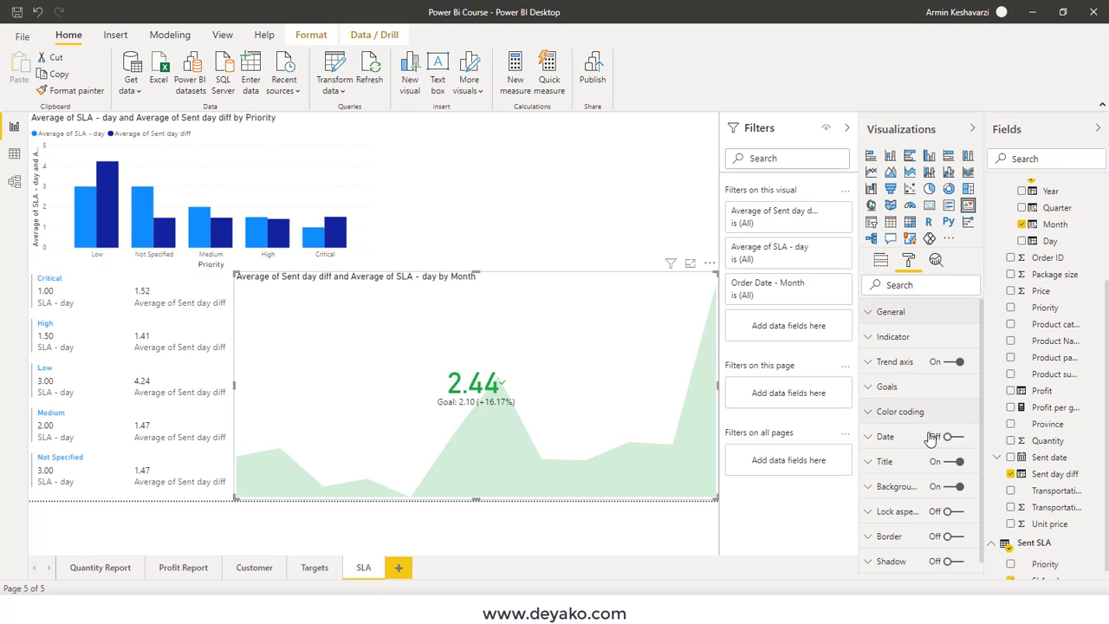
Set the Goals distance label to Value and distance direction to Decreasing is positive
left_click(925, 392)
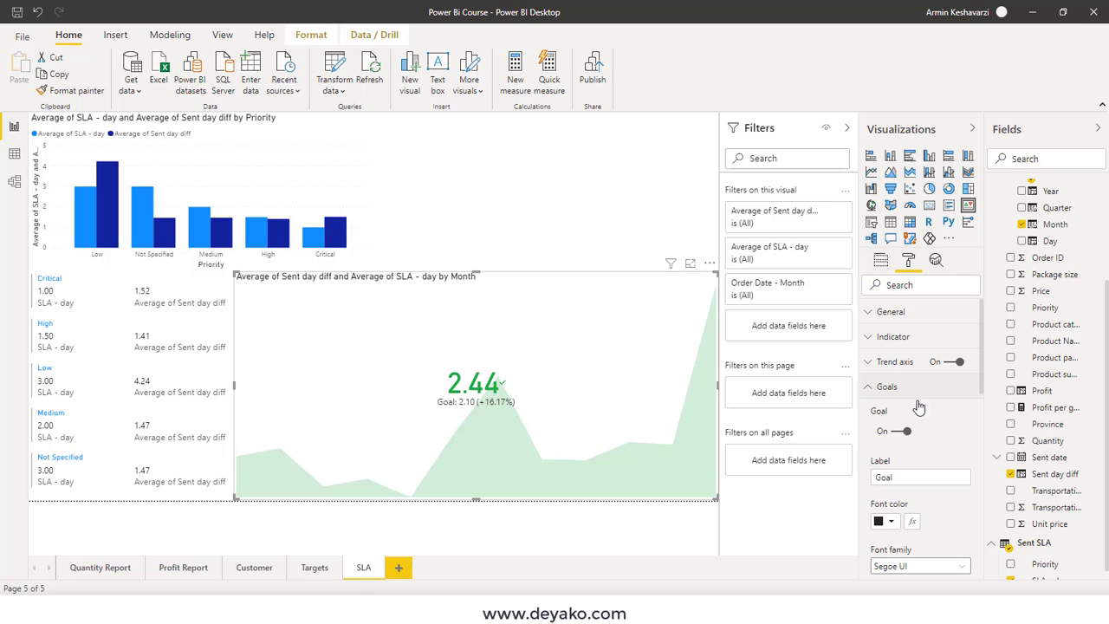
scroll(920, 491, "down", 3)
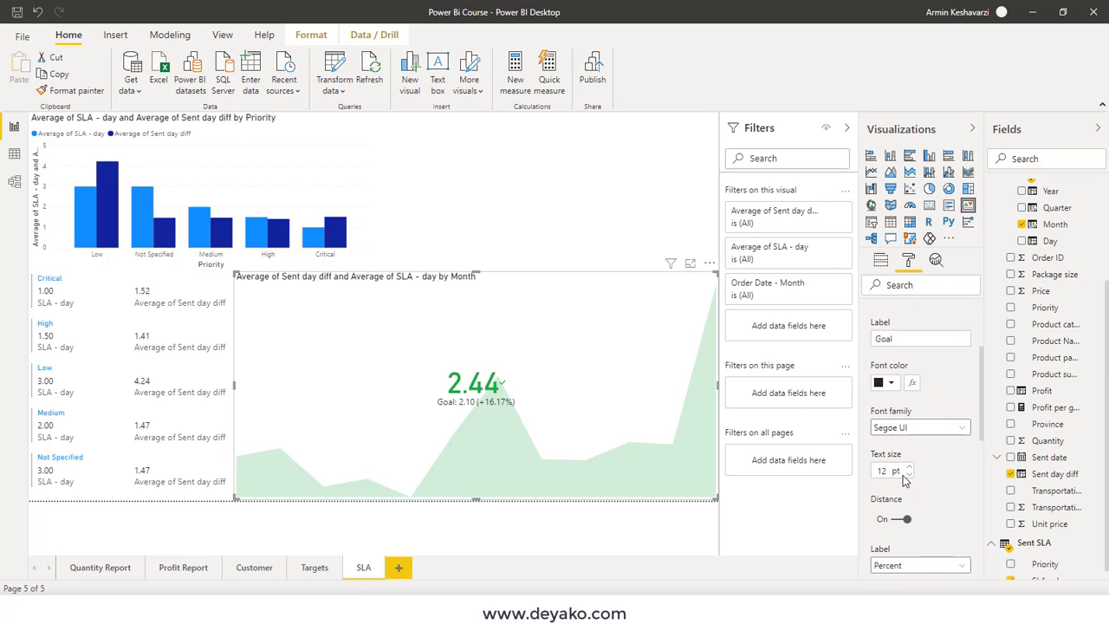
scroll(937, 492, "down", 2)
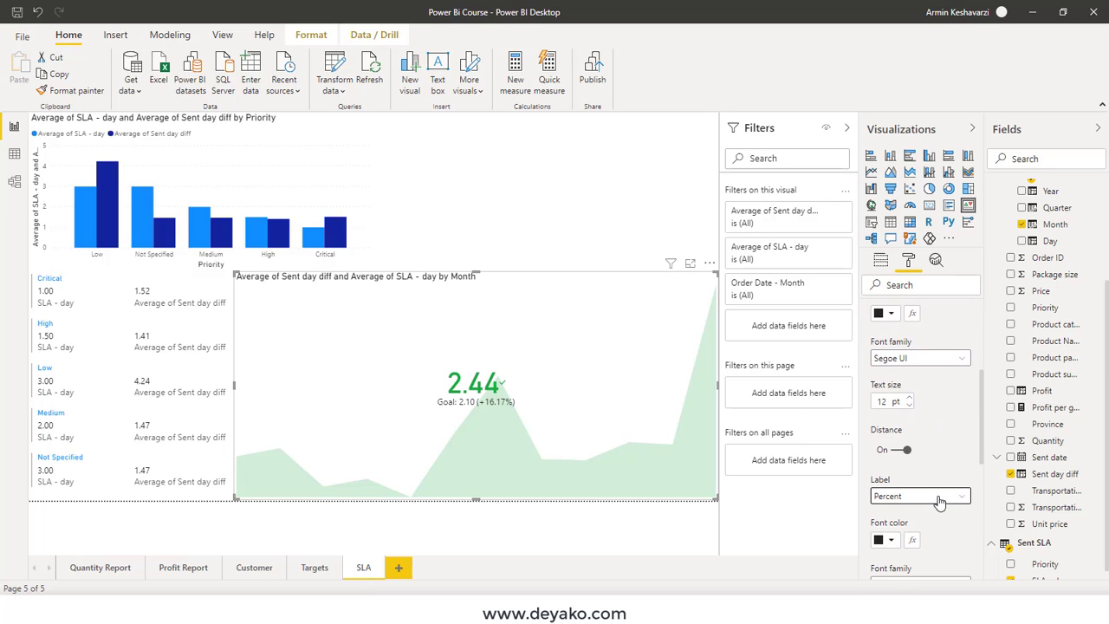
left_click(936, 497)
left_click(936, 512)
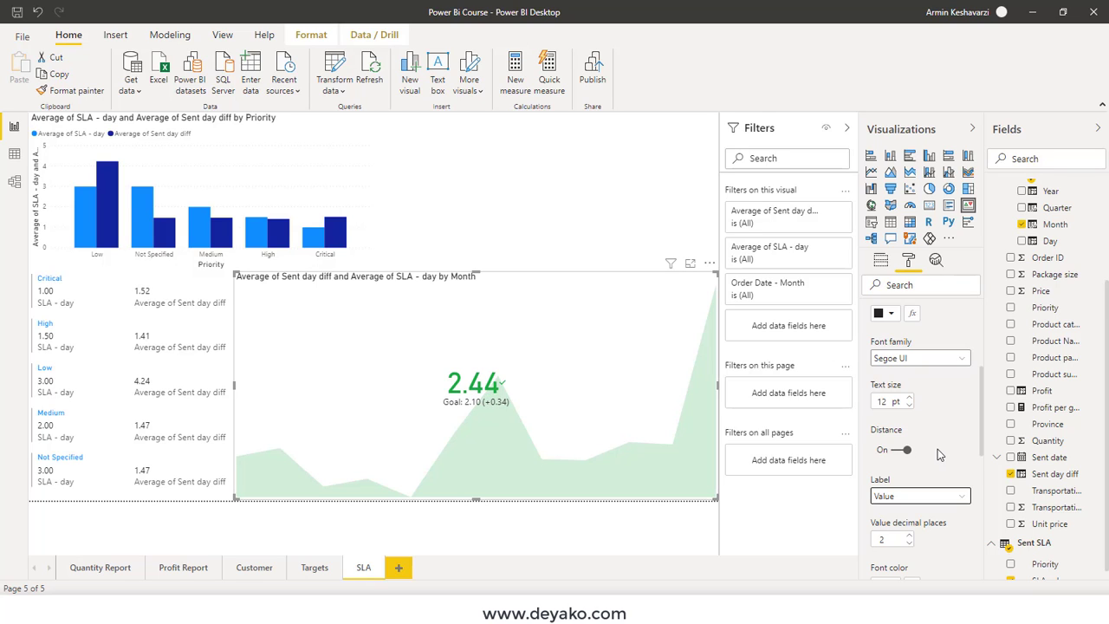
scroll(938, 453, "down", 2)
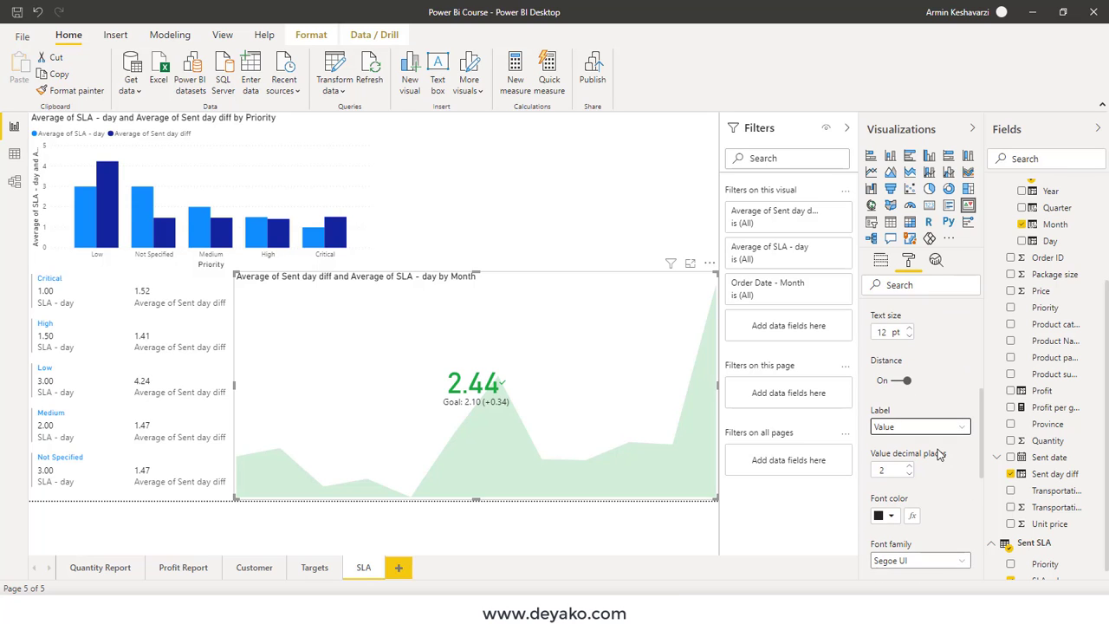
scroll(937, 449, "down", 4)
scroll(937, 448, "down", 2)
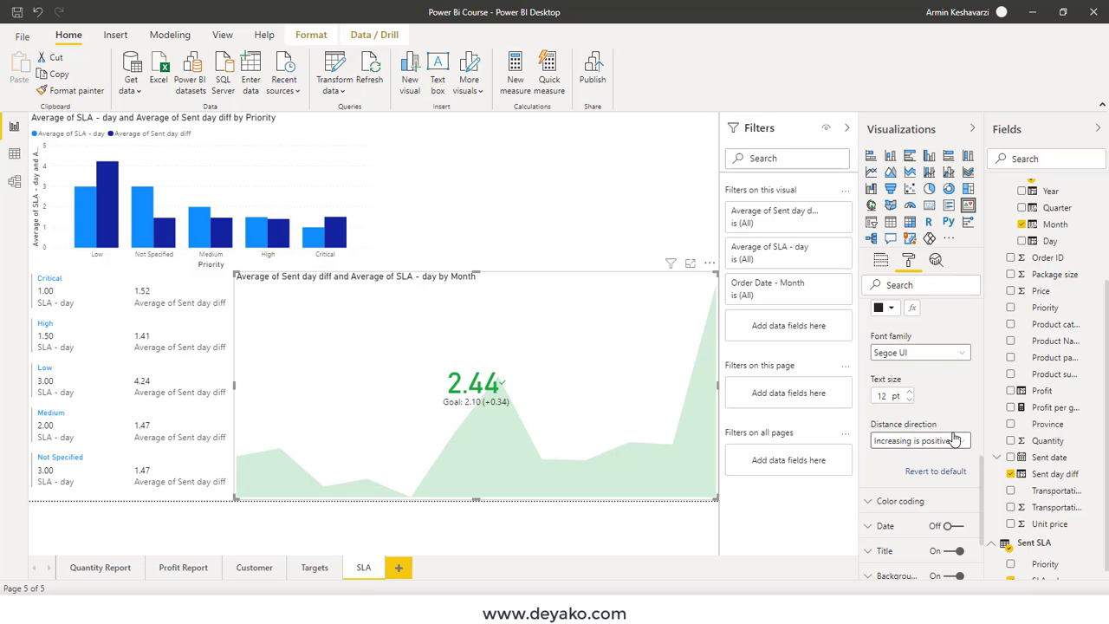
left_click(947, 444)
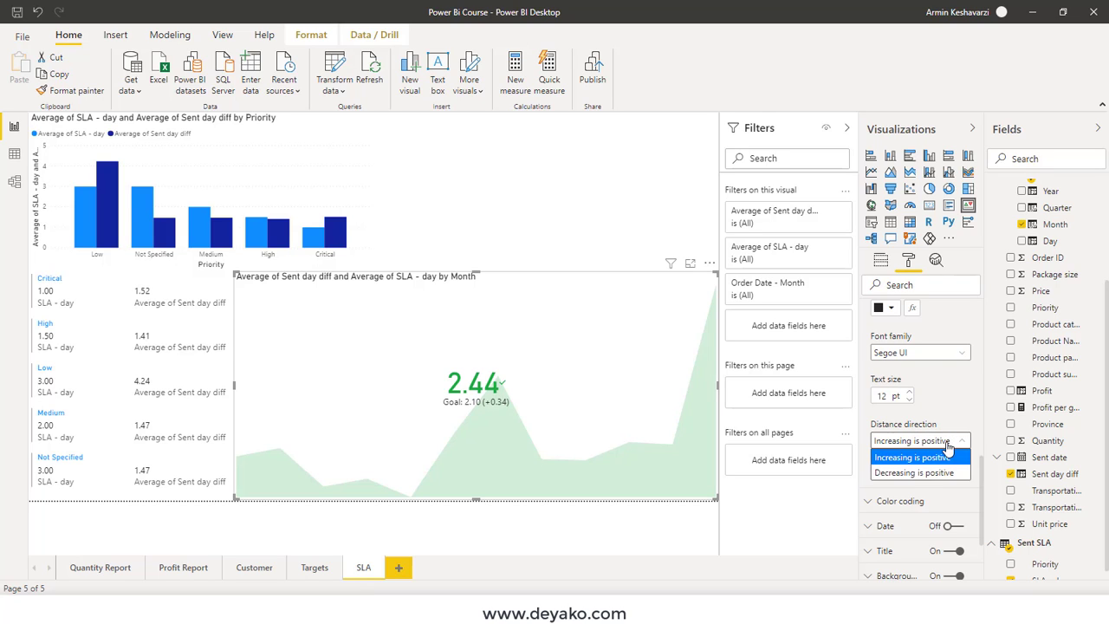
left_click(923, 476)
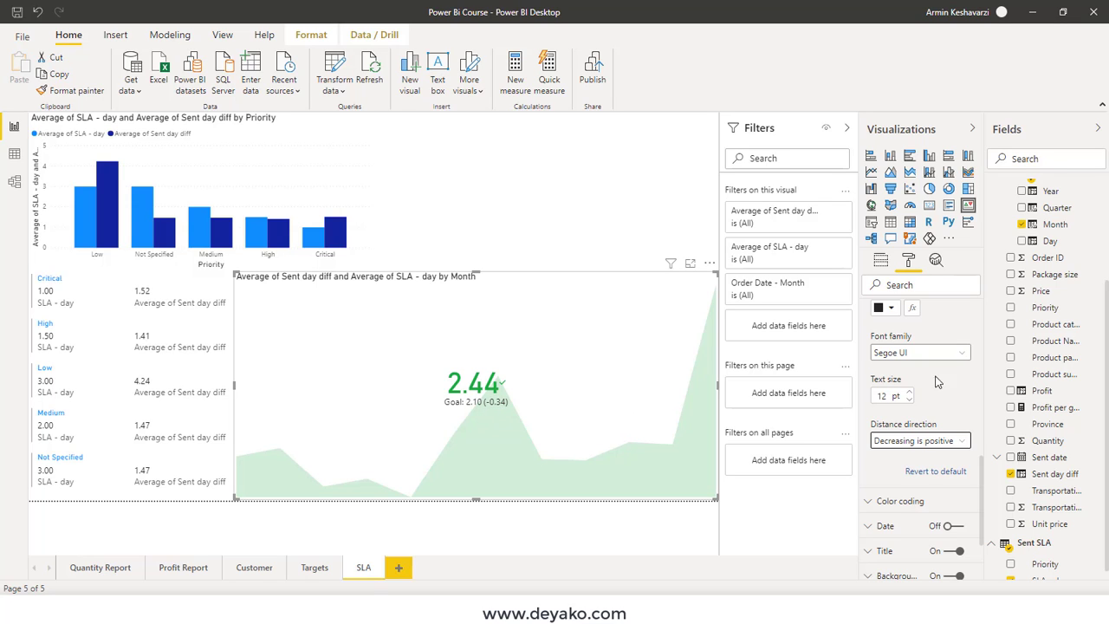
scroll(919, 344, "up", 3)
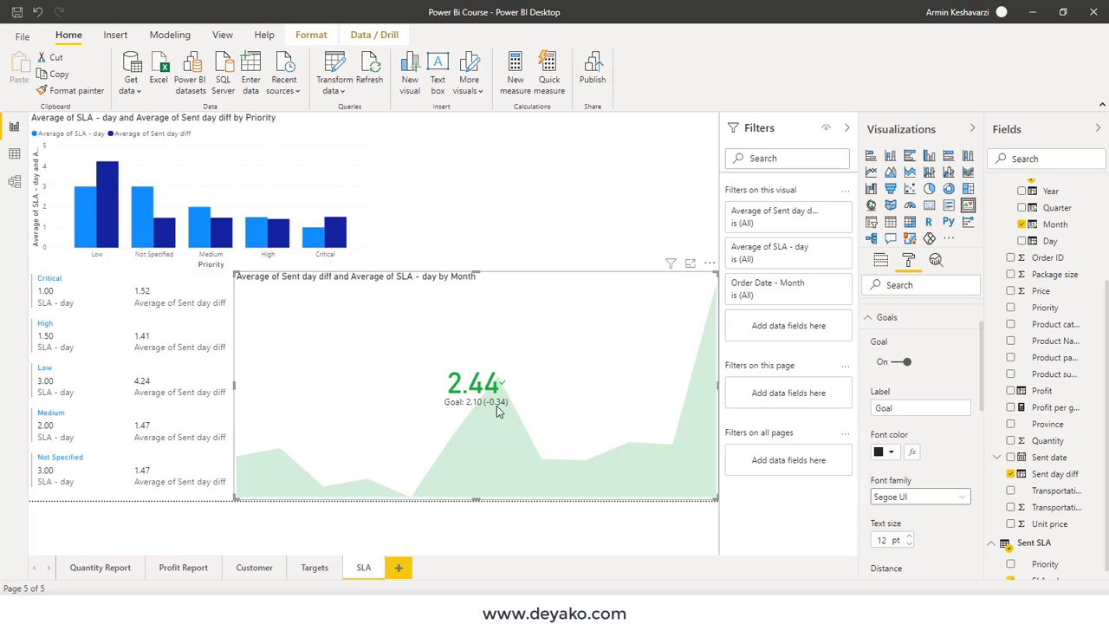
Set the KPI's color coding direction to Low is good
left_click(898, 320)
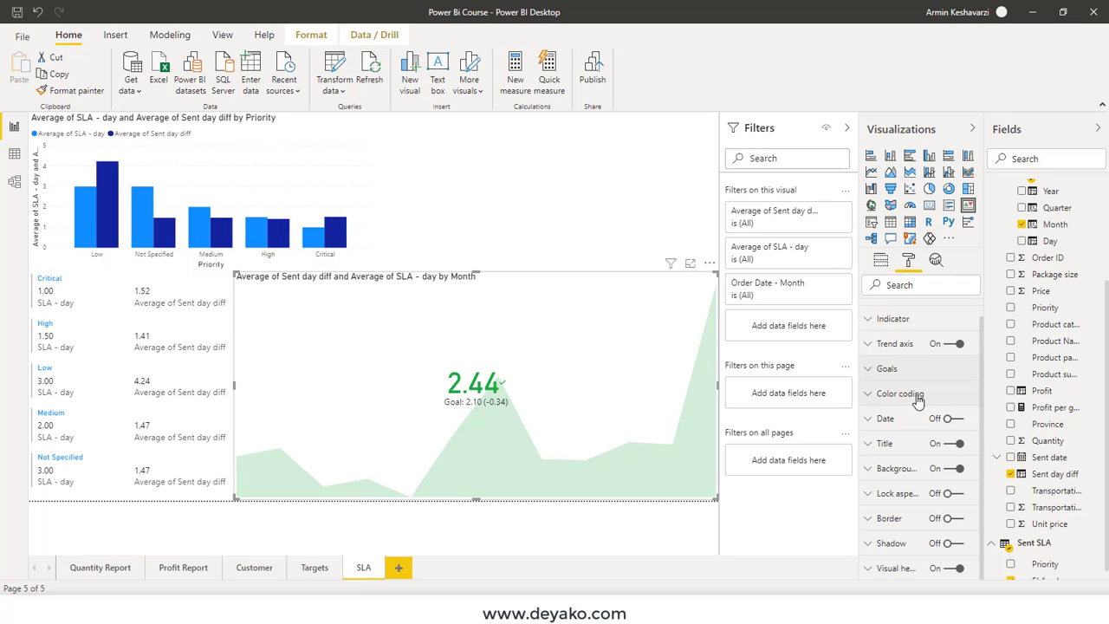
left_click(916, 397)
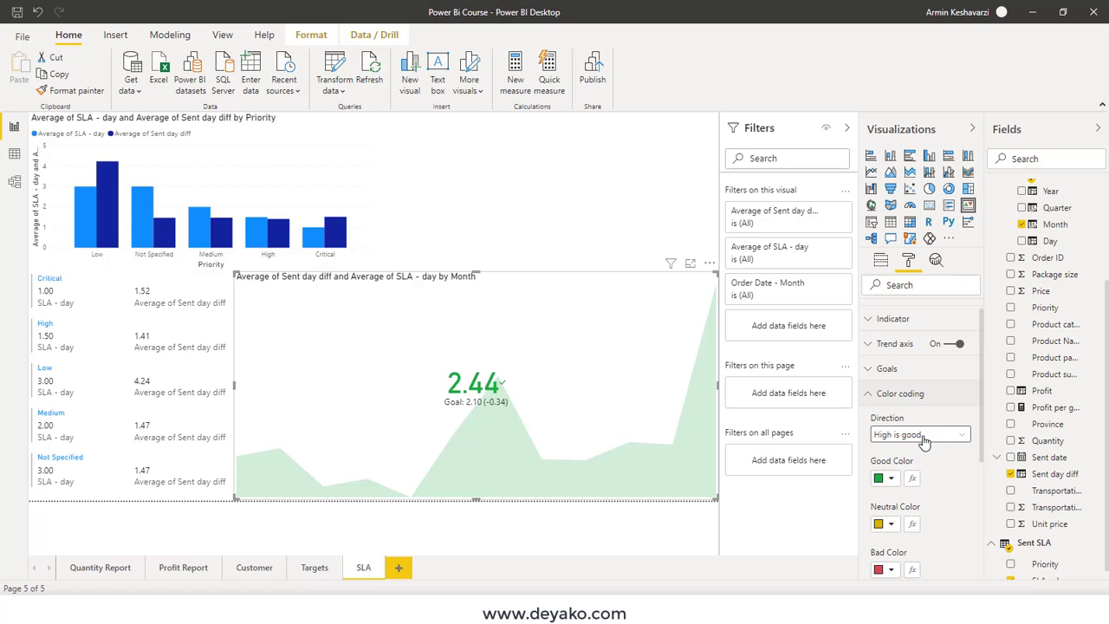
left_click(941, 435)
left_click(922, 466)
scroll(927, 509, "down", 2)
scroll(927, 507, "down", 5)
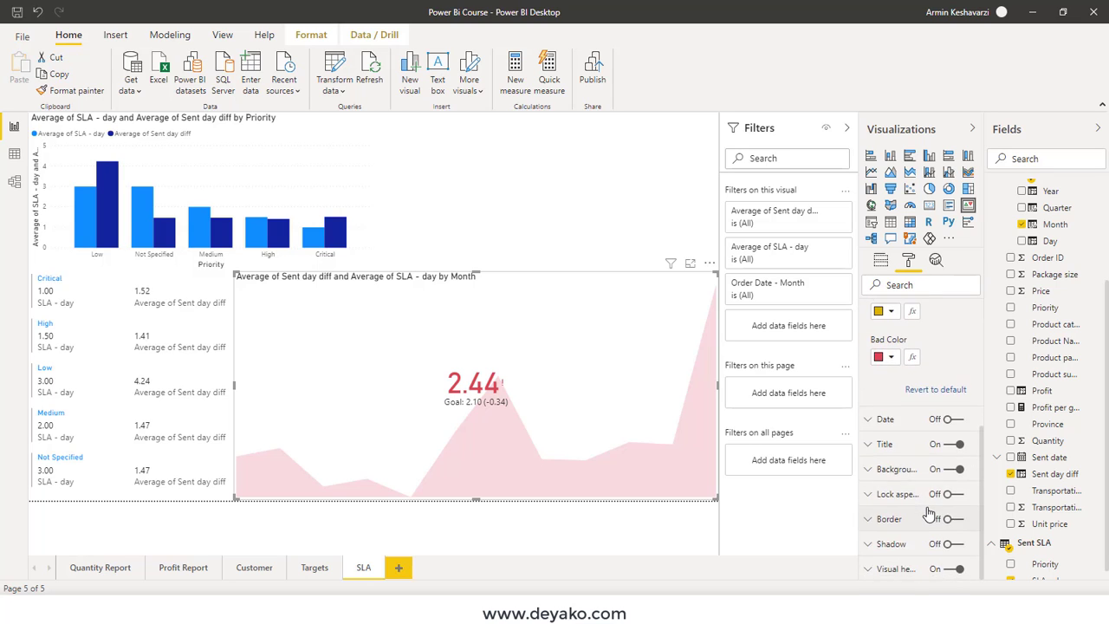
scroll(927, 507, "up", 7)
left_click(911, 392)
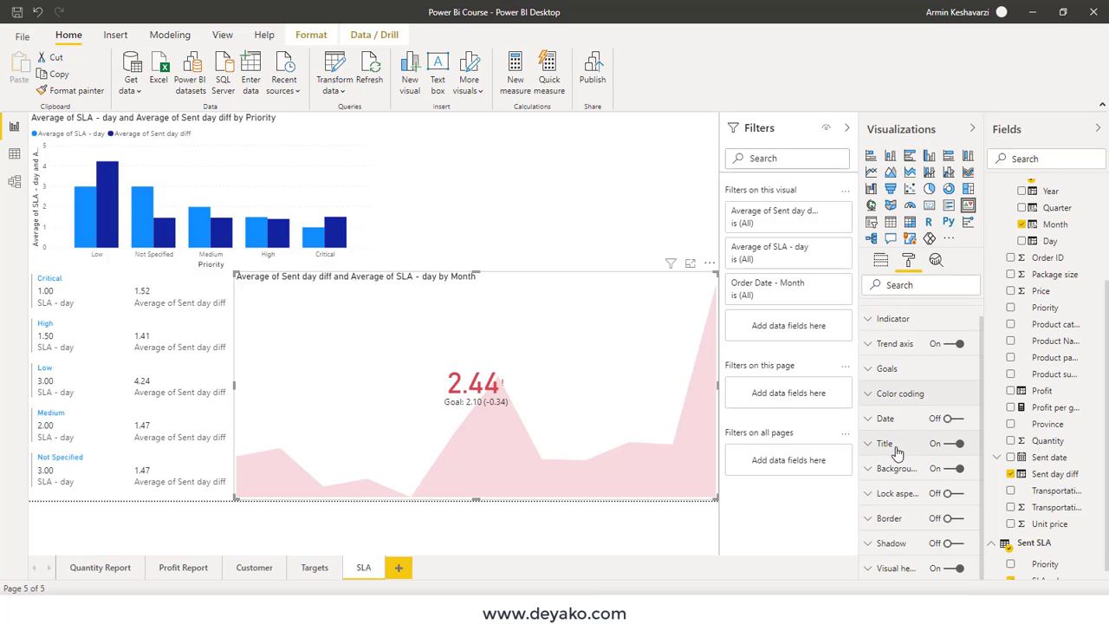
Turn the KPI's Date display on to show December
left_click(958, 420)
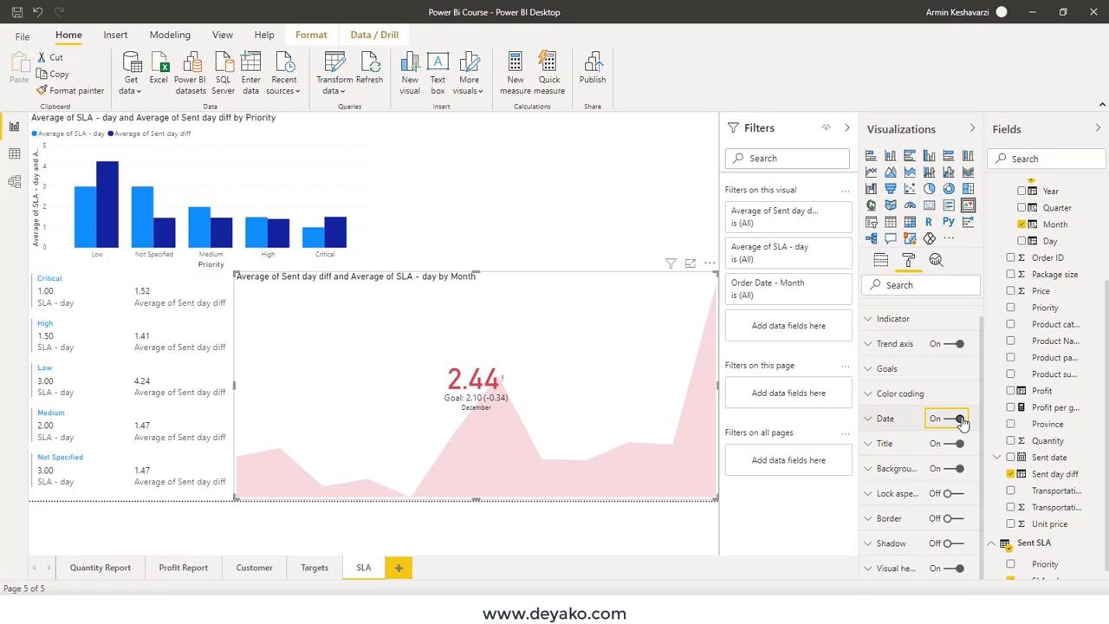
left_click(944, 420)
left_click(948, 420)
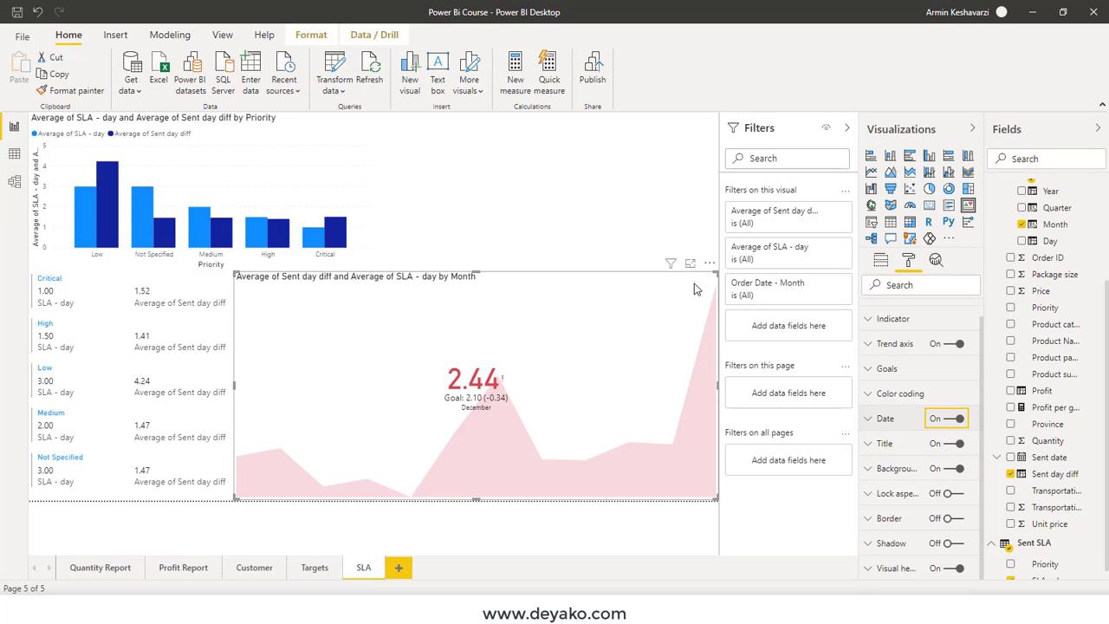
key("Tab")
key("Tab")
key("Tab")
Show the KPI in focus mode with its data table, and switch its trend axis off
left_click(690, 266)
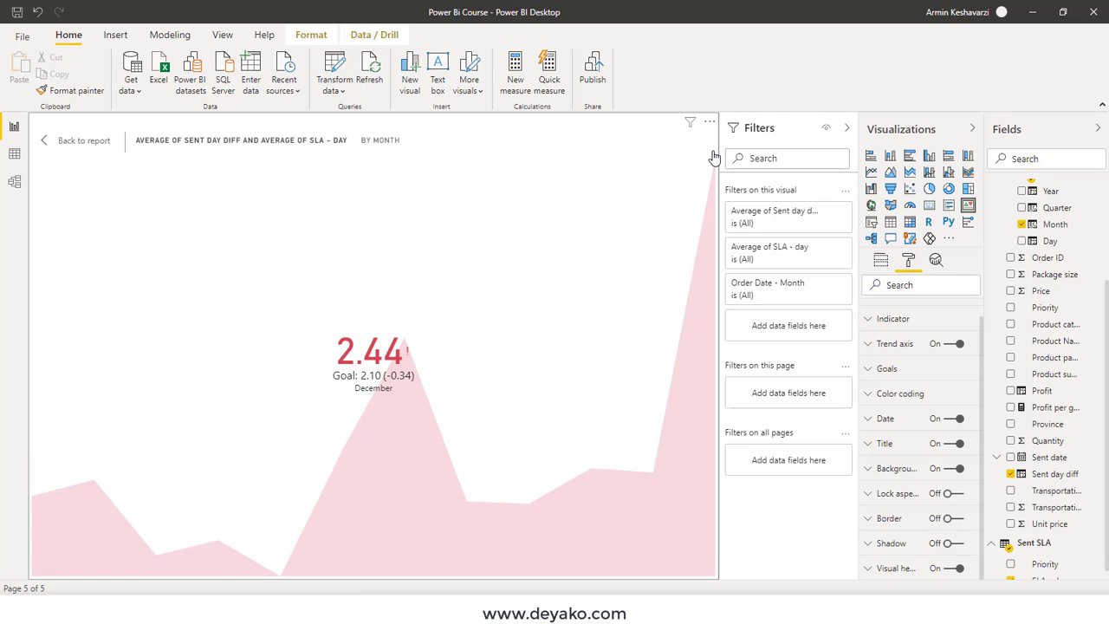
left_click(711, 123)
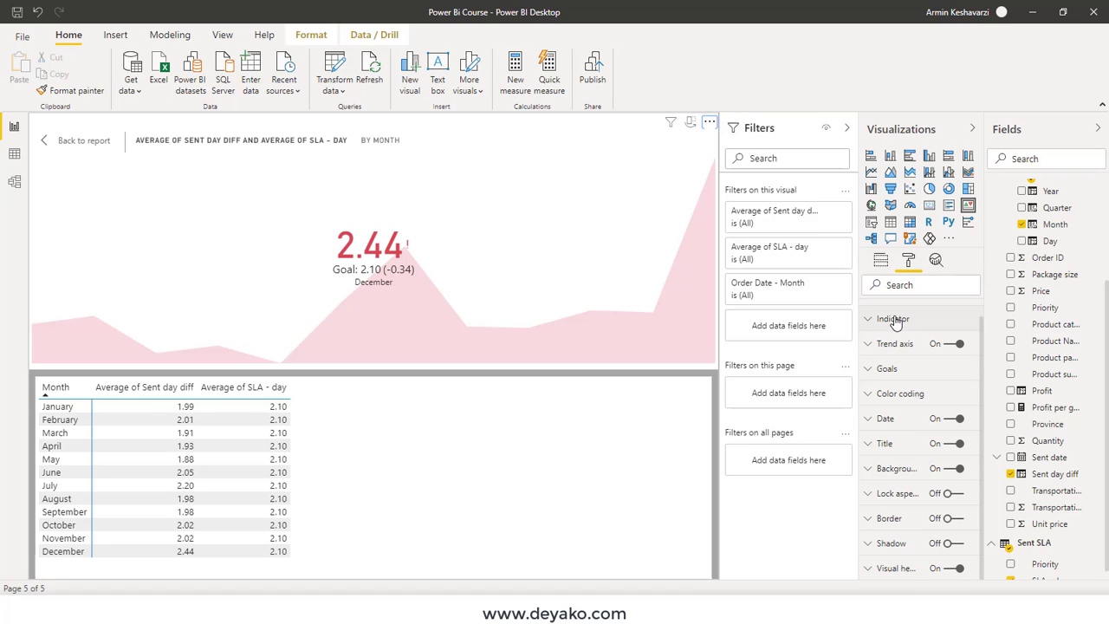
scroll(897, 336, "up", 1)
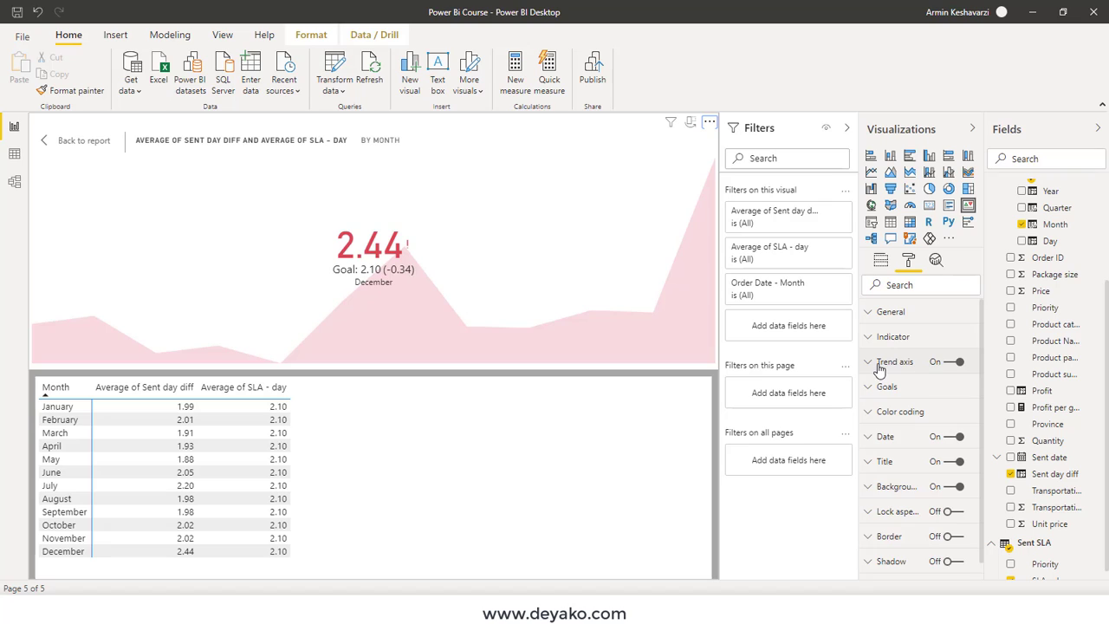
left_click(885, 362)
left_click(931, 365)
left_click(949, 363)
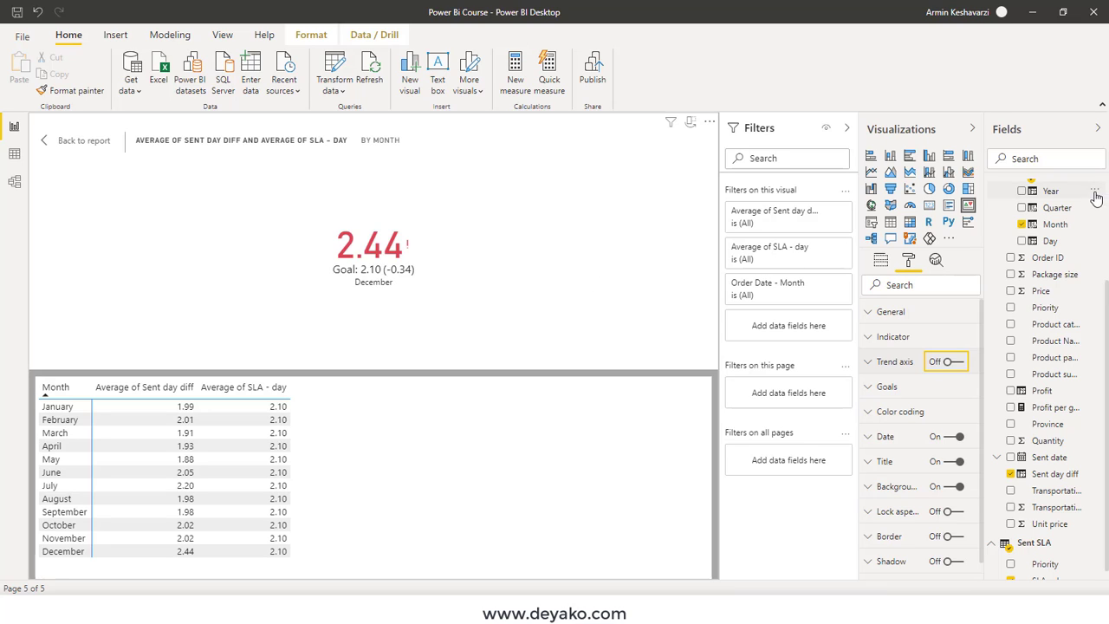
scroll(1075, 248, "up", 2)
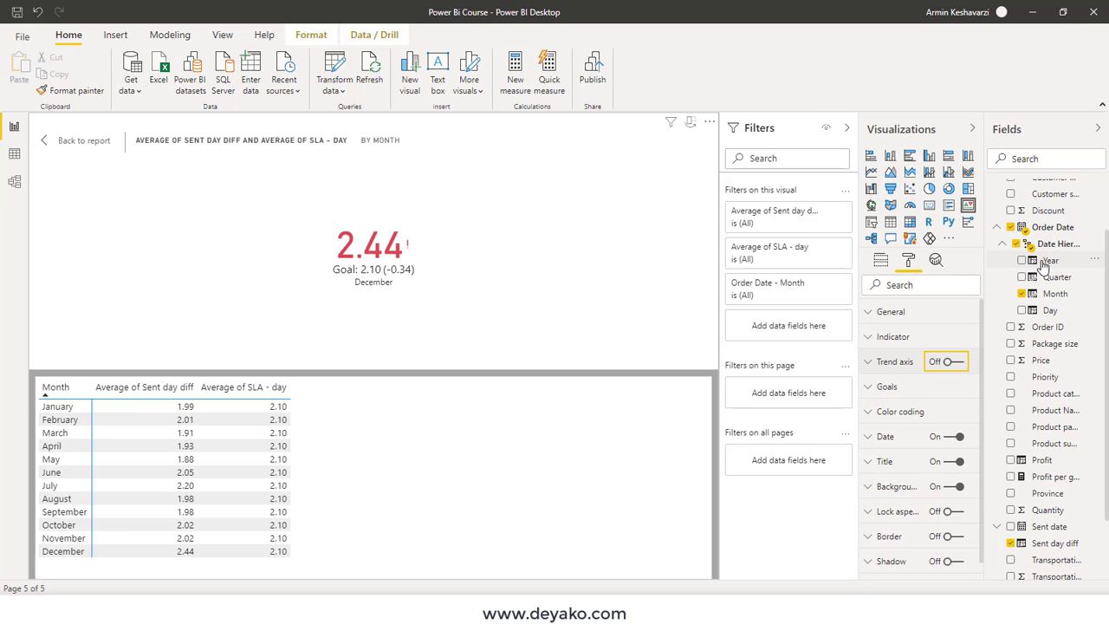
Add an Order Date Year basic filter to the KPI keeping only 2012
left_click_drag(1043, 264, 782, 201)
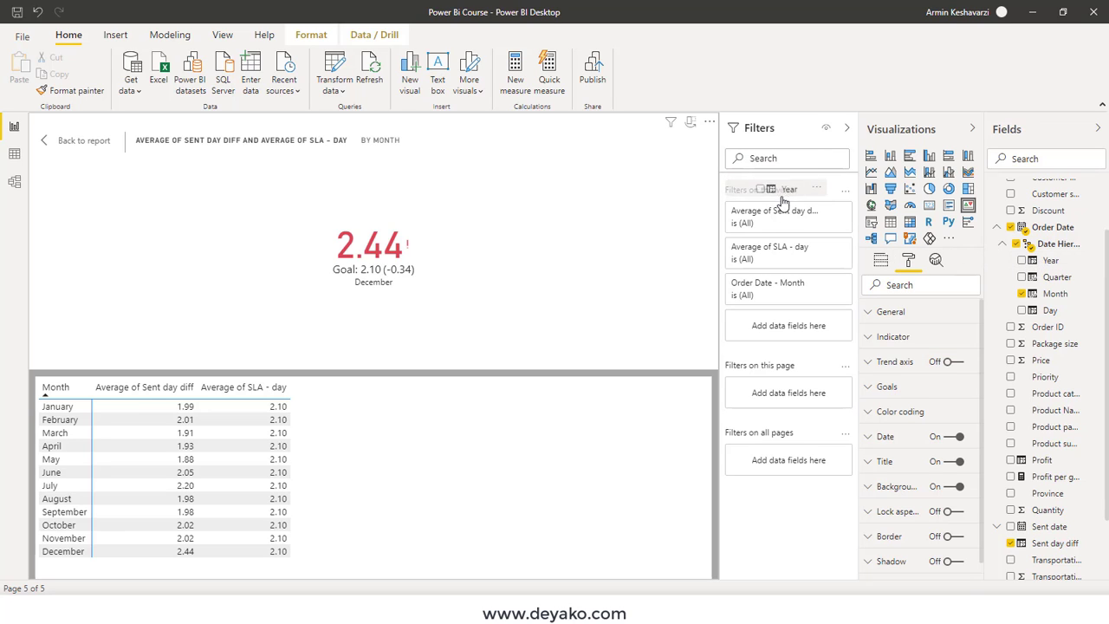
left_click_drag(783, 201, 777, 320)
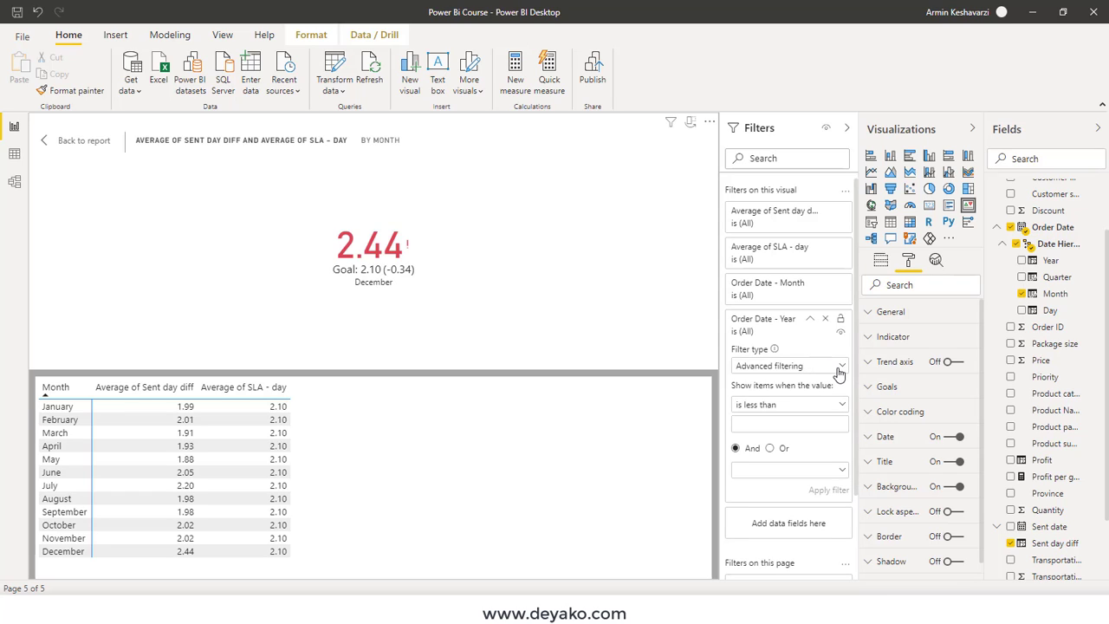
left_click(838, 367)
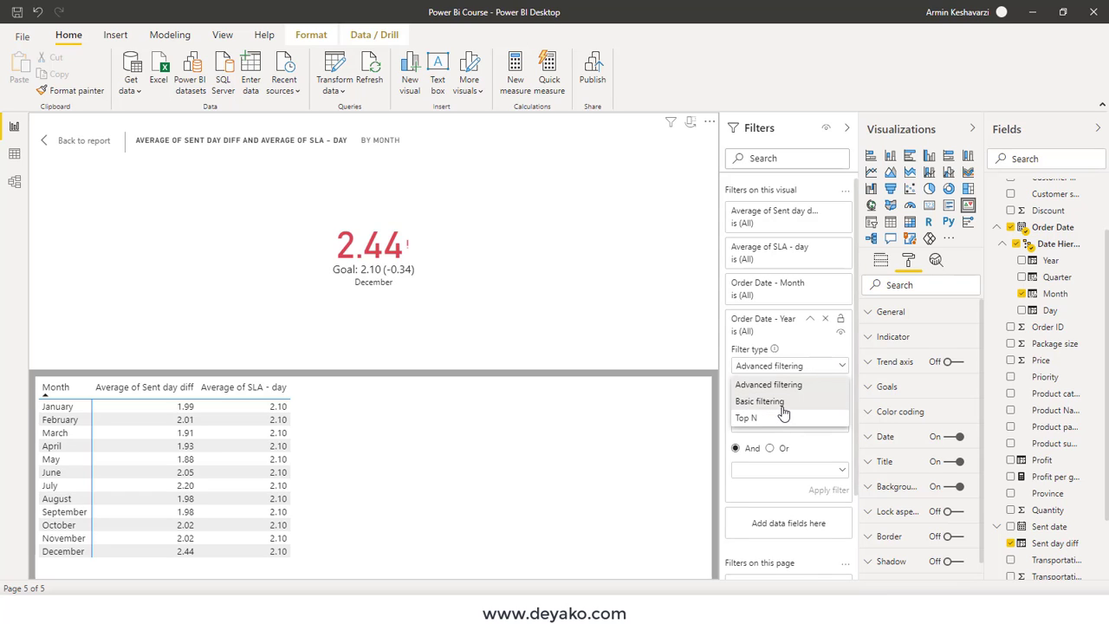
left_click(783, 403)
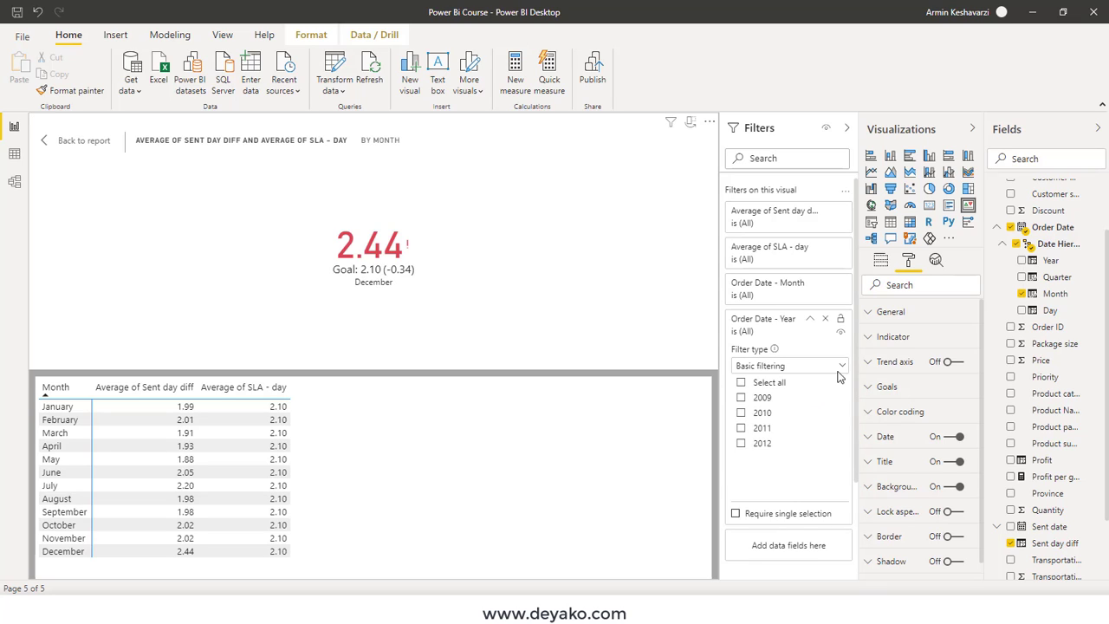
left_click(742, 449)
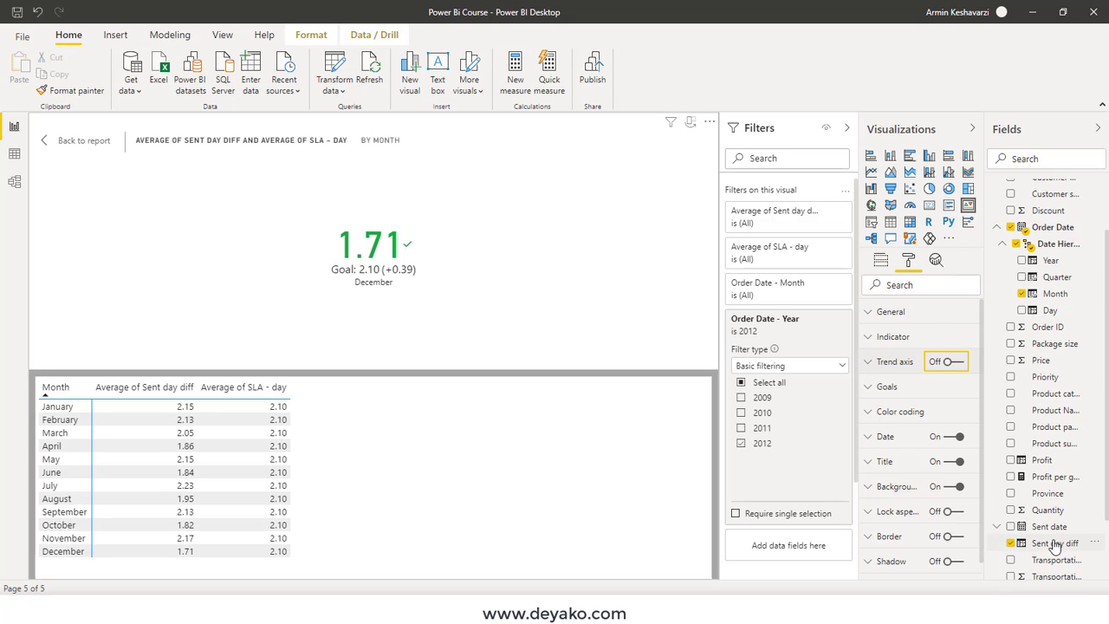
scroll(1055, 546, "down", 3)
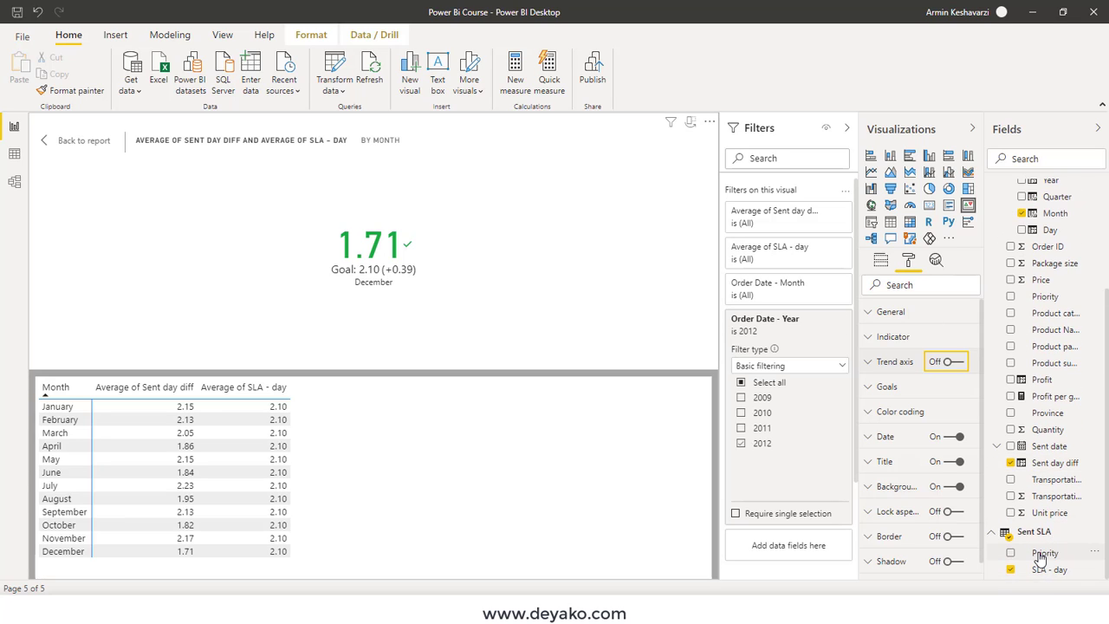
Add Priority as a KPI visual filter and try Critical, High, then Low alone
left_click_drag(1042, 559, 784, 546)
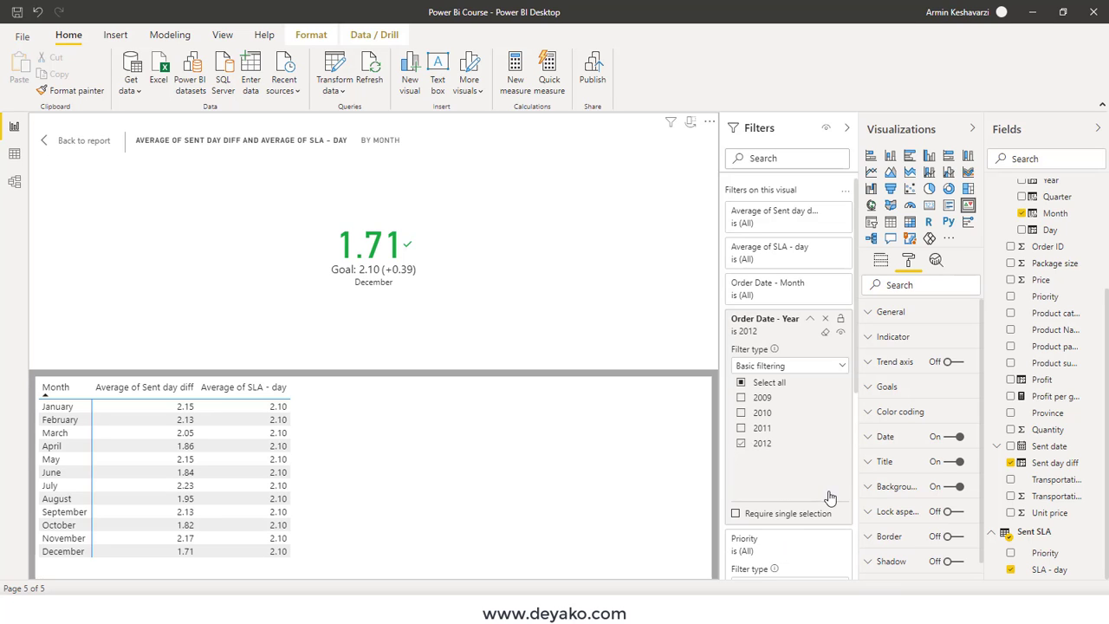
scroll(788, 485, "down", 5)
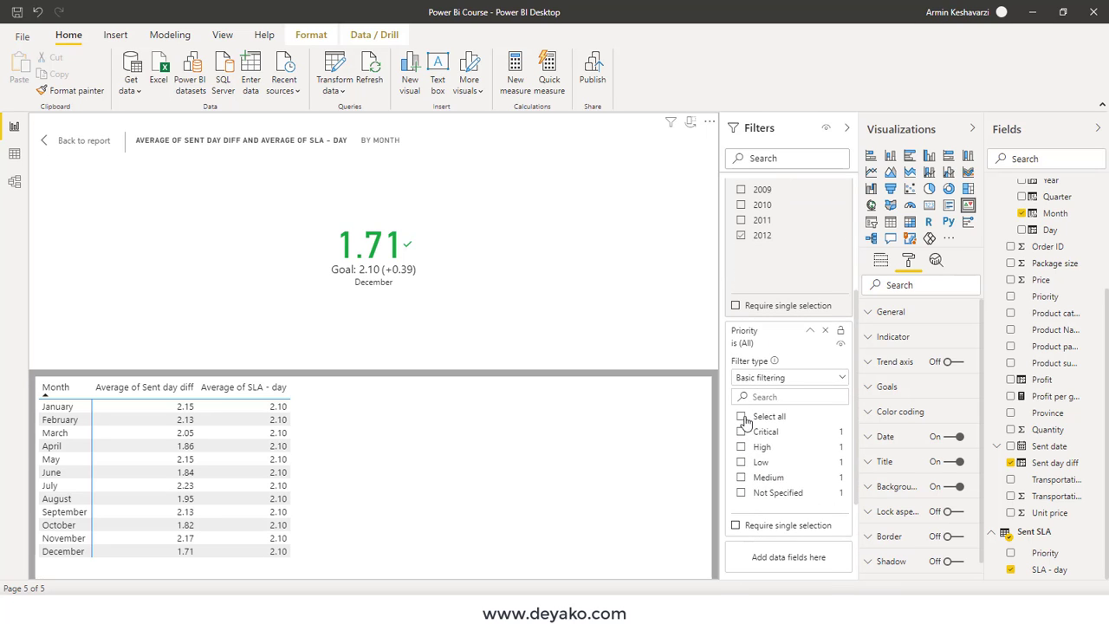
scroll(782, 376, "up", 5)
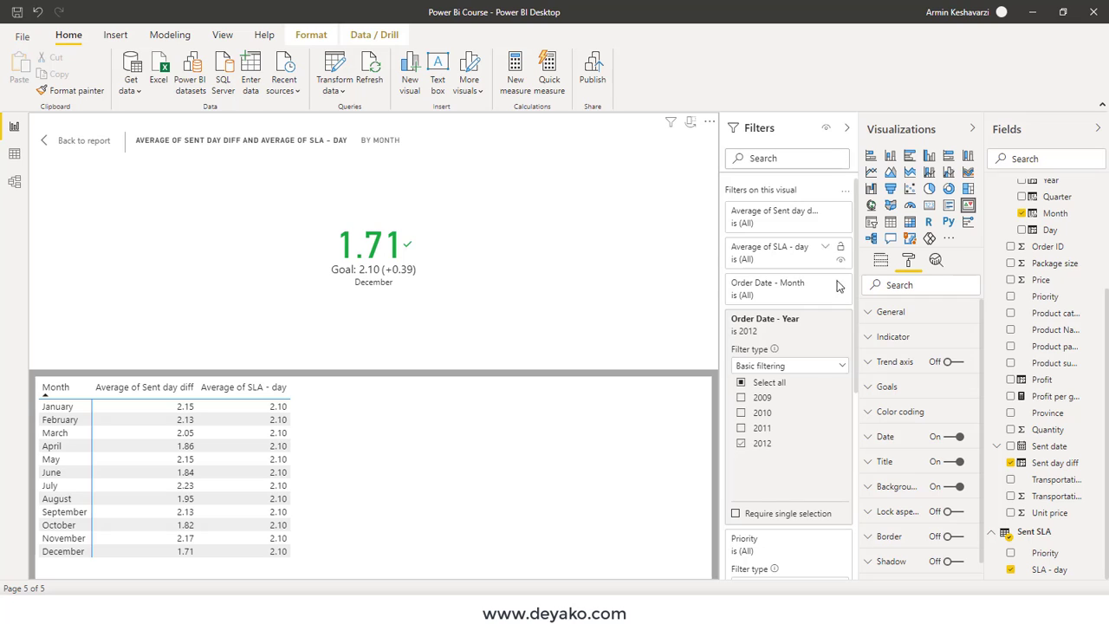
scroll(814, 381, "down", 5)
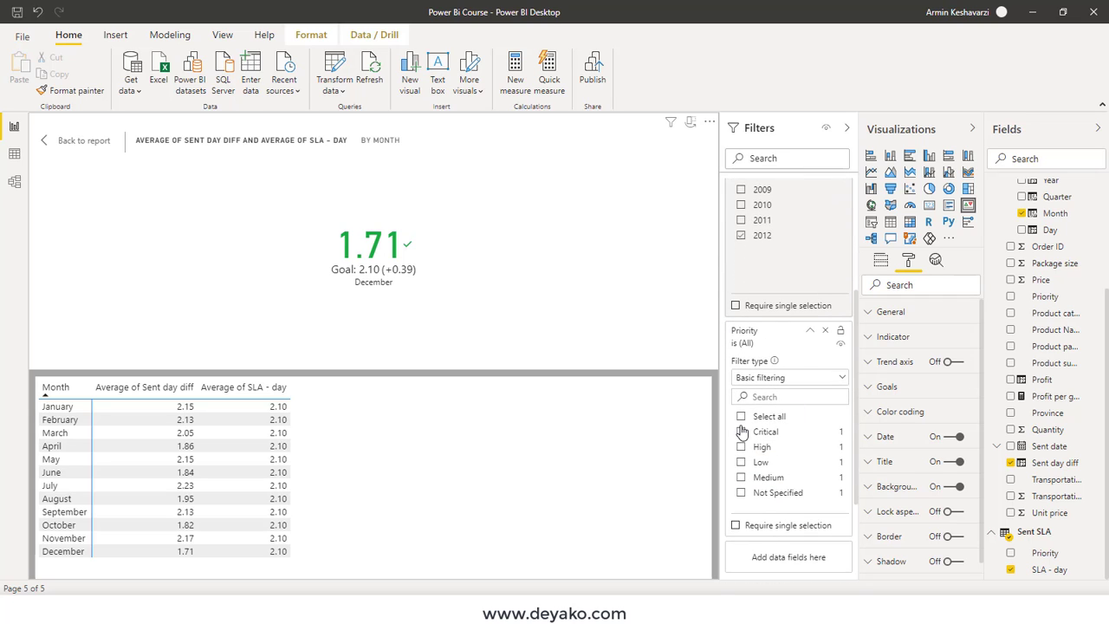
left_click(741, 431)
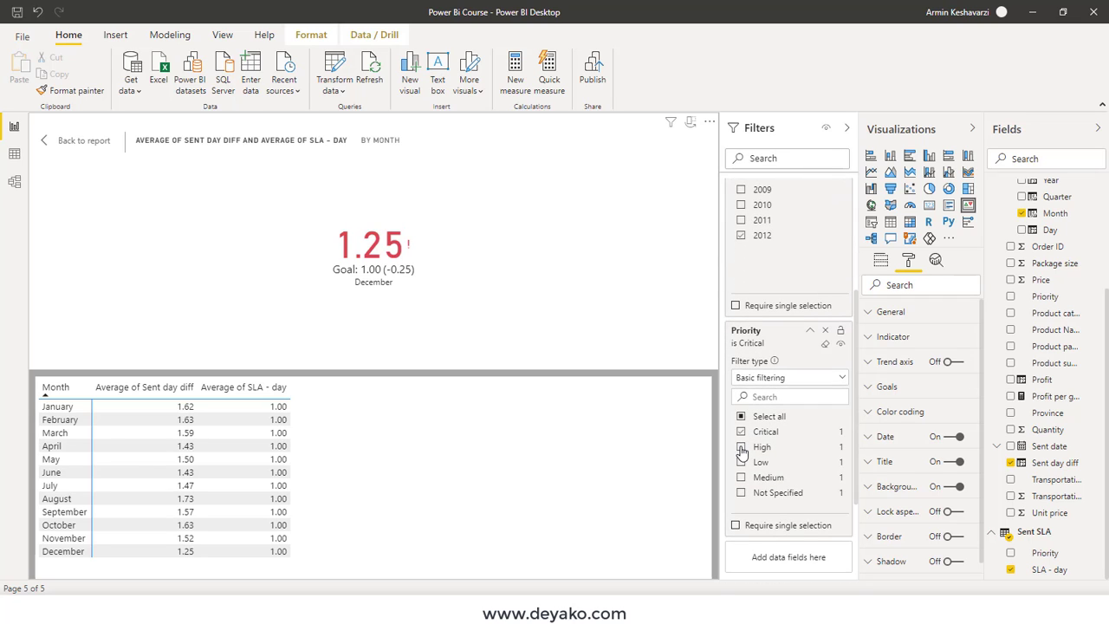
left_click(741, 447)
left_click(741, 432)
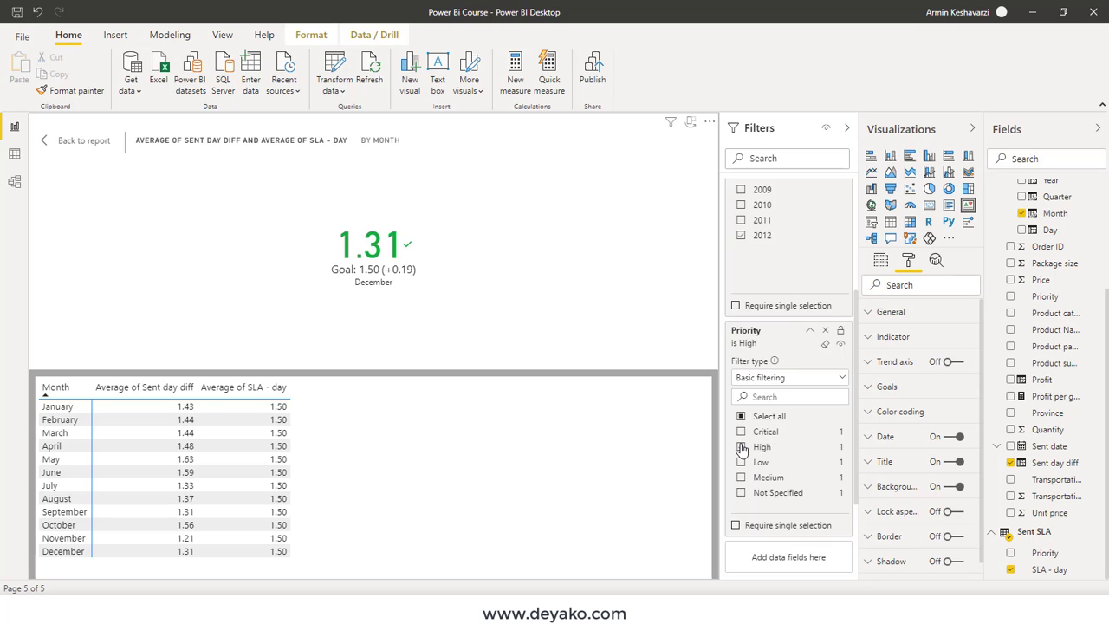
left_click(741, 461)
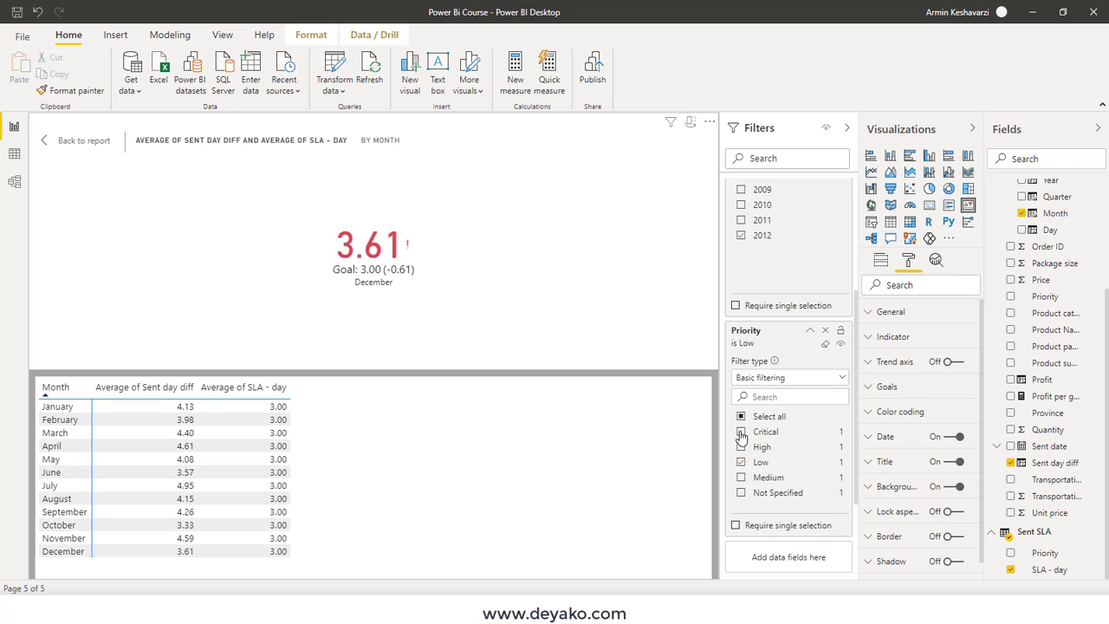
Try Critical plus High, then select all and remove the Priority filter so the KPI reads 1.71
left_click(741, 432)
left_click(741, 447)
left_click(741, 462)
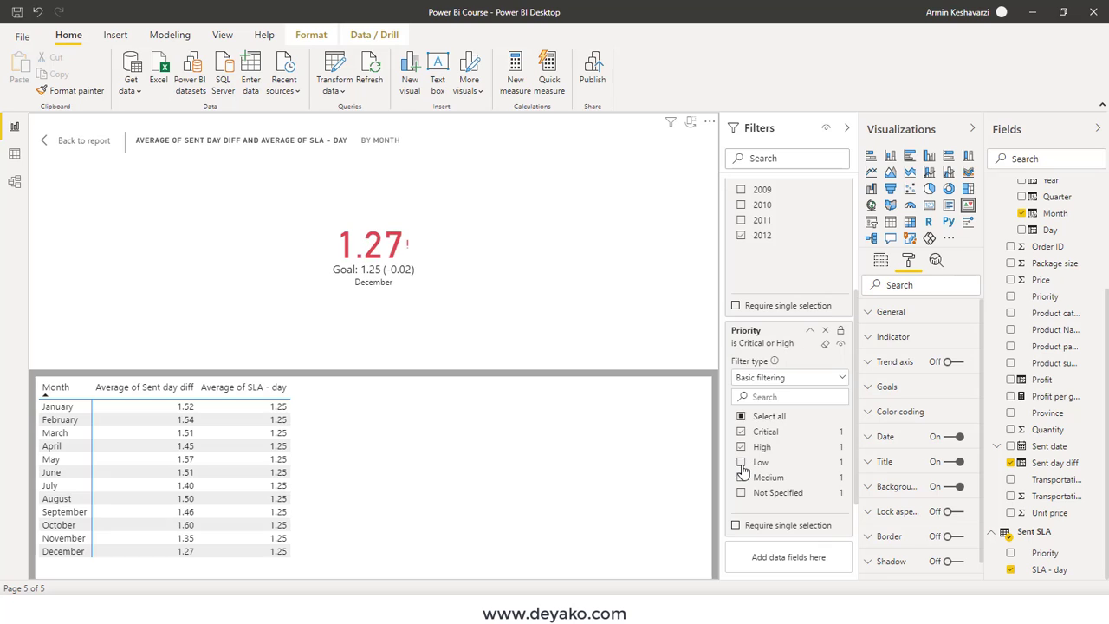
left_click(741, 416)
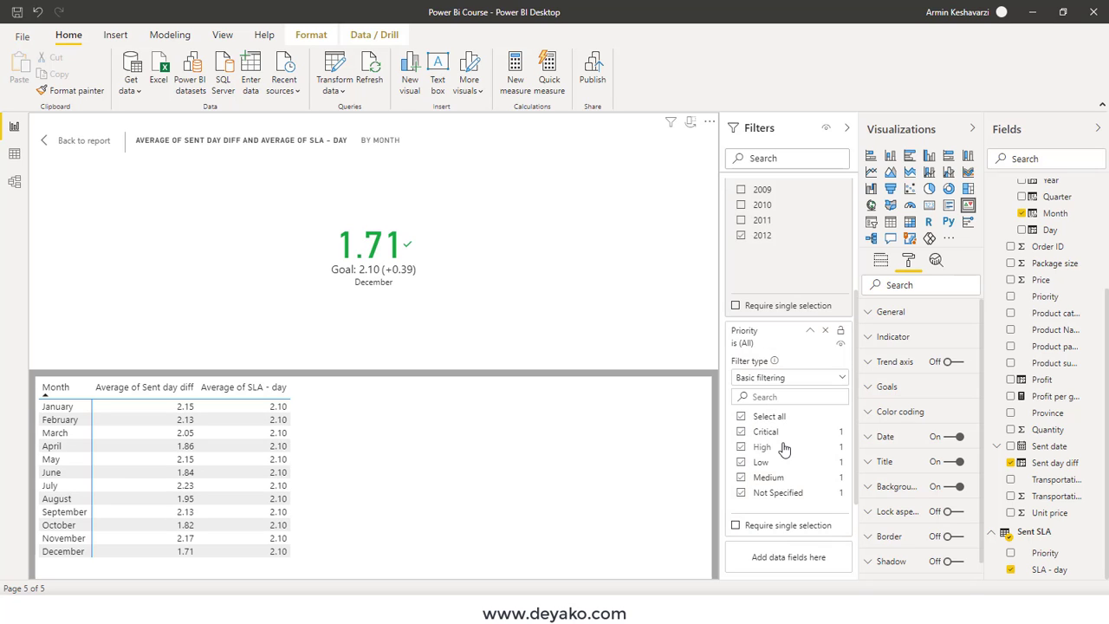
left_click(824, 330)
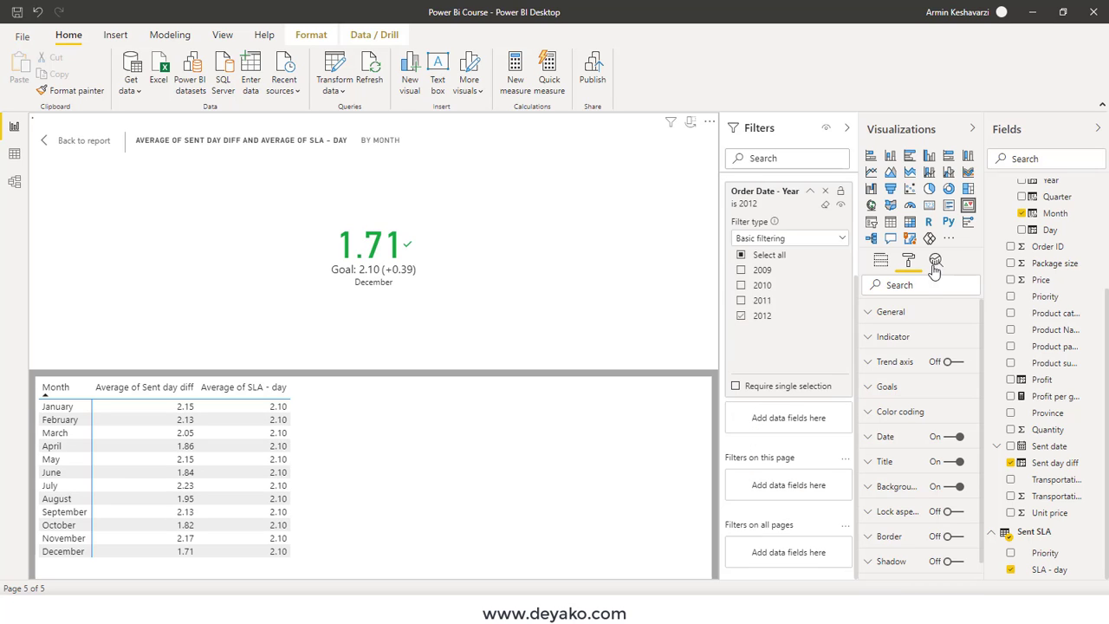
left_click(709, 122)
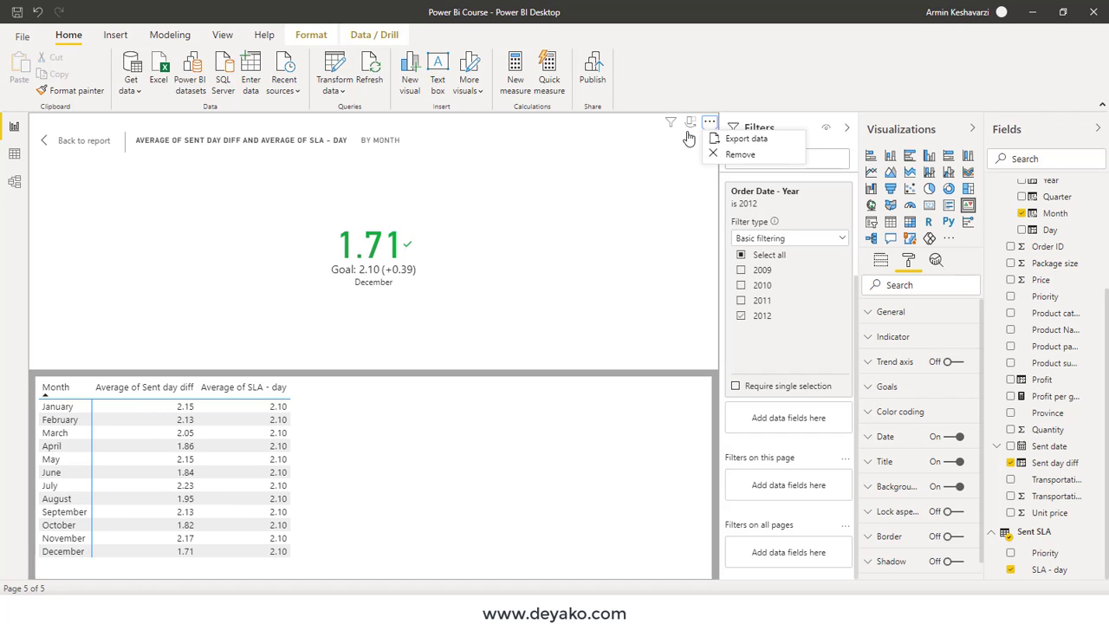
Return to the full SLA report page and shrink the KPI card
left_click(84, 143)
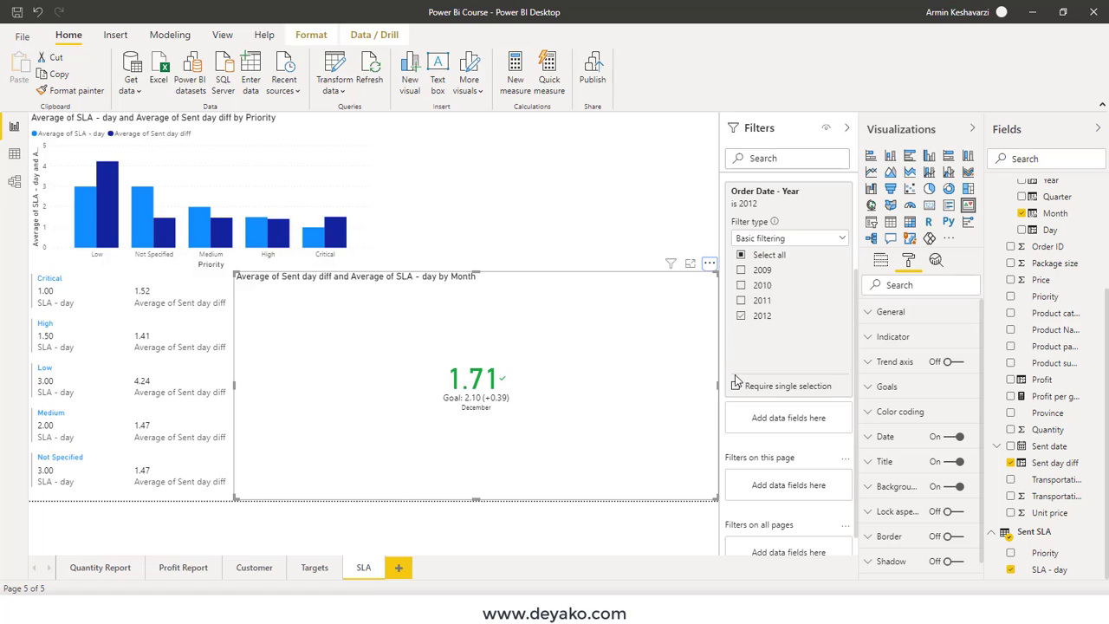
mouse_move(713, 498)
left_mouse_down()
mouse_move(490, 403)
mouse_move(547, 402)
left_mouse_up()
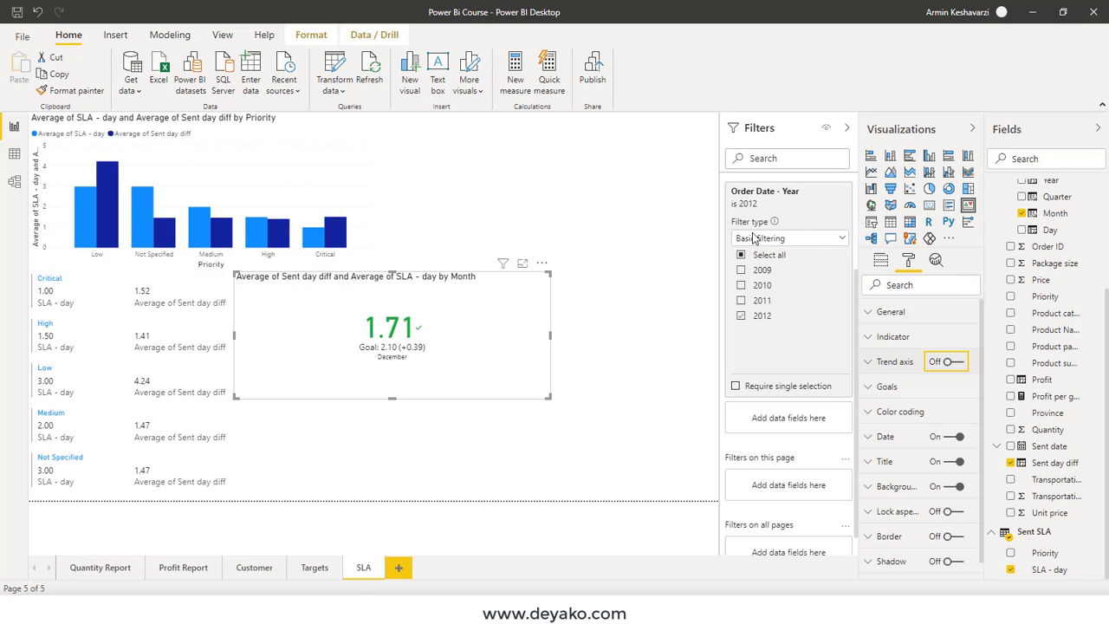
left_click(693, 234)
Add a Priority slicer in Dropdown style, showing all priorities
left_click(871, 220)
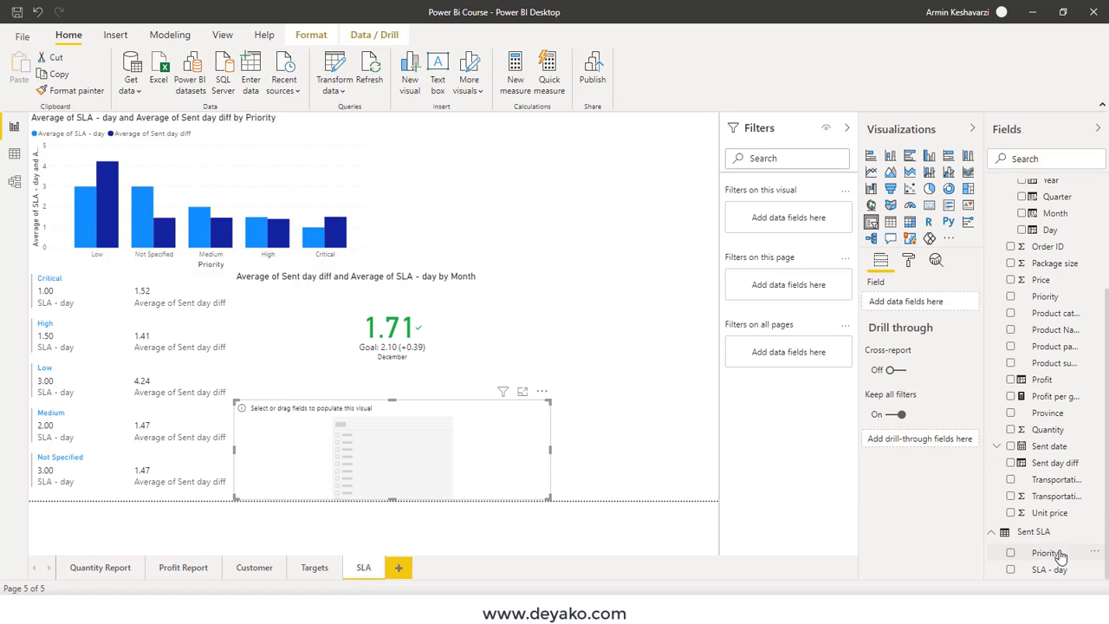
left_click_drag(1060, 555, 928, 305)
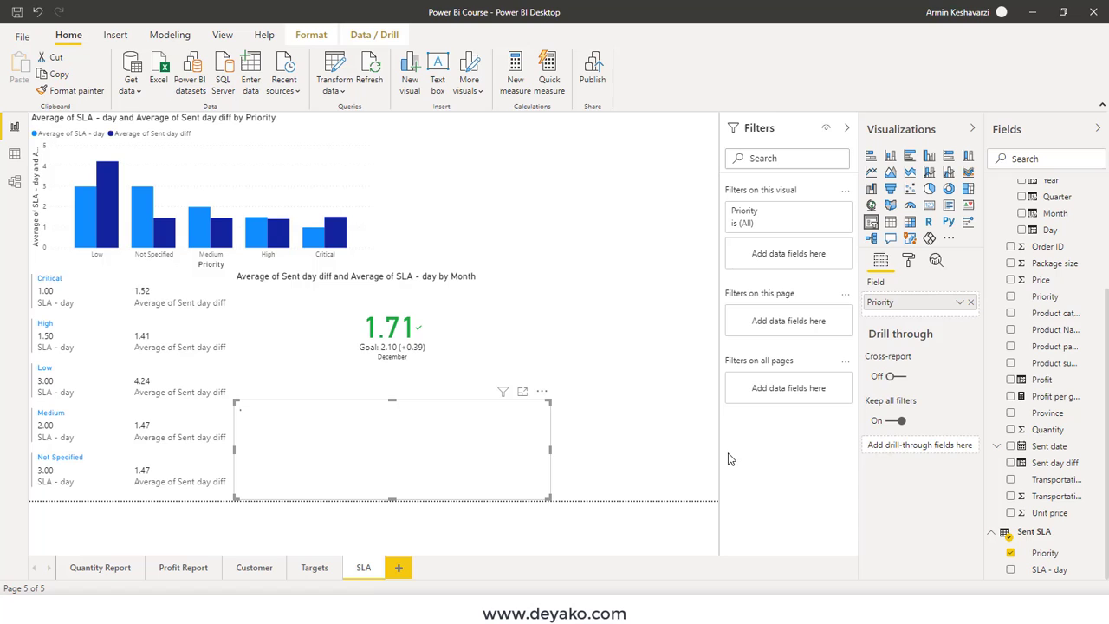
left_click(540, 407)
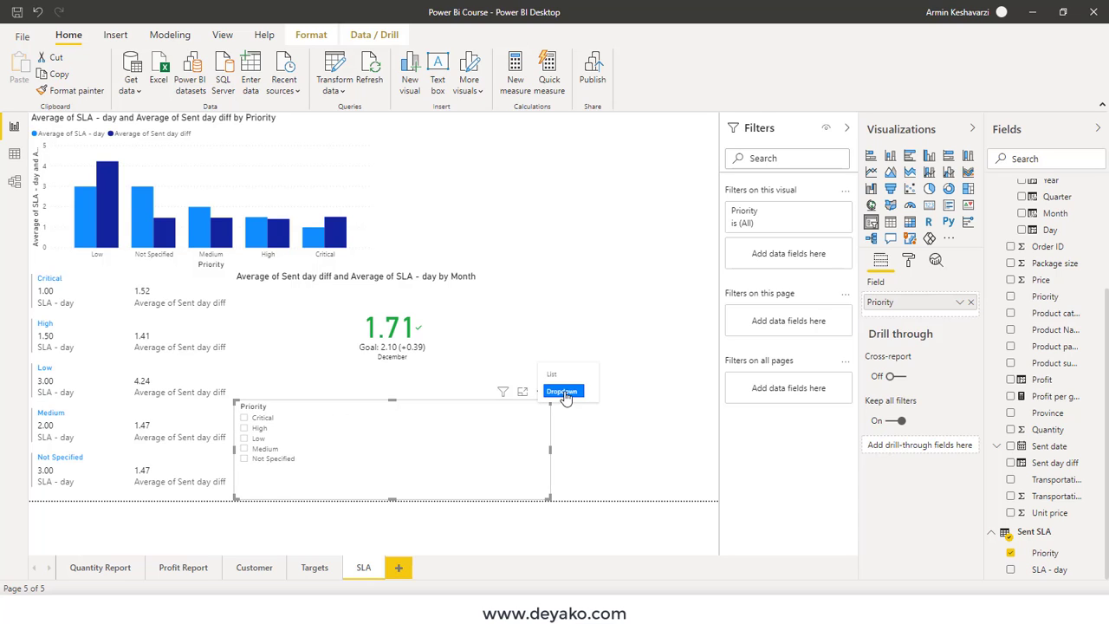
left_click(561, 391)
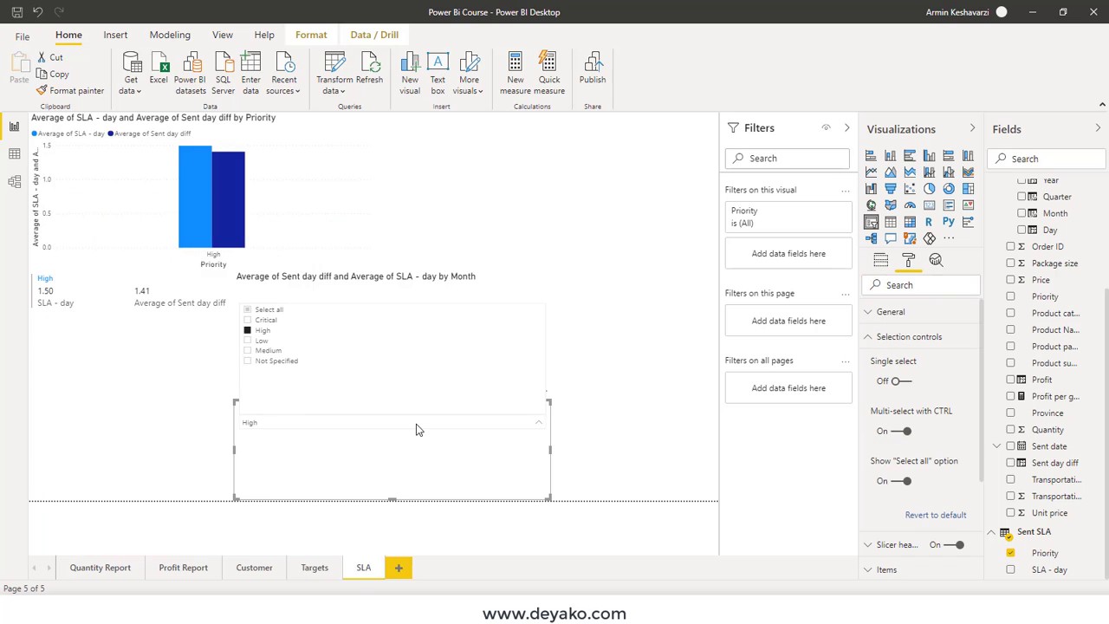
left_click(257, 310)
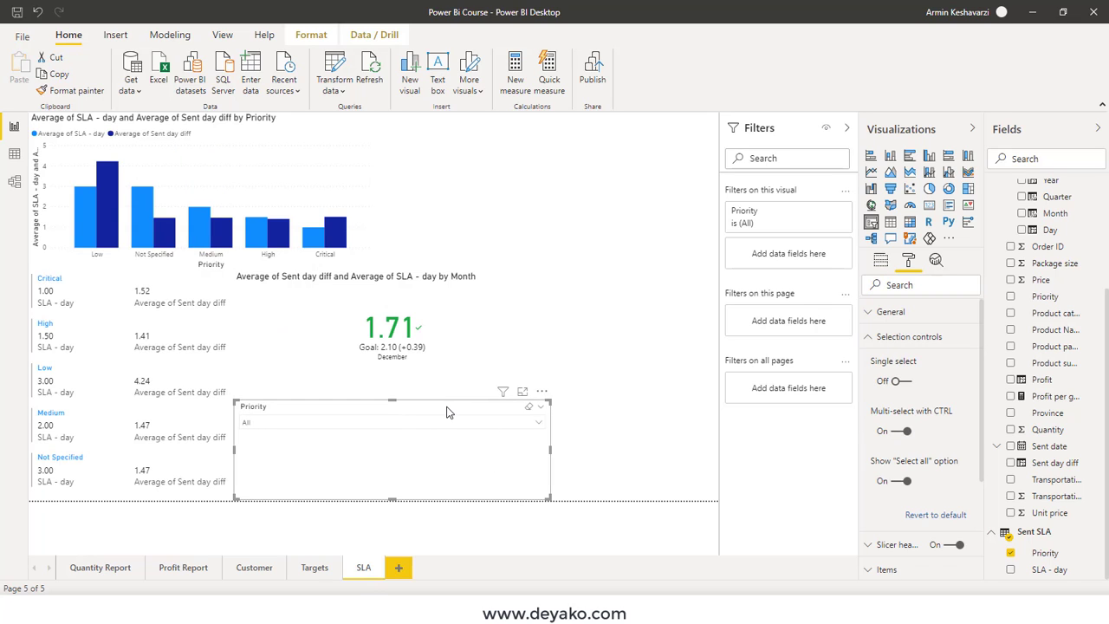
Position and resize the Priority slicer with the KPI card directly beneath it
mouse_move(447, 407)
left_mouse_down()
mouse_move(511, 188)
mouse_move(416, 201)
left_mouse_up()
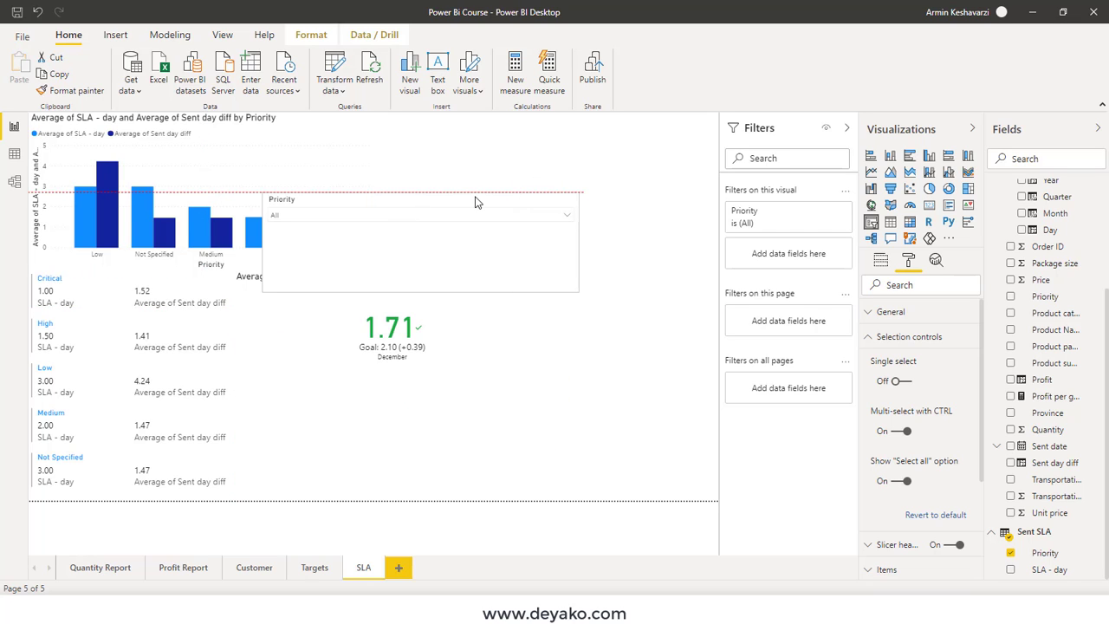
left_click_drag(416, 202, 441, 202)
left_click_drag(489, 347, 486, 421)
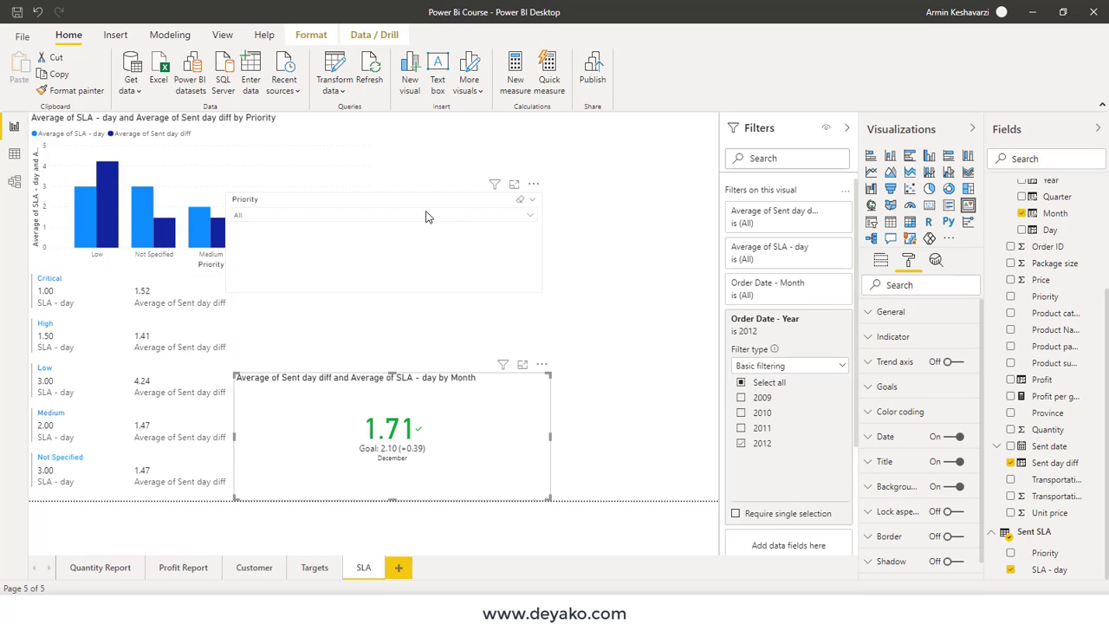
mouse_move(409, 206)
left_mouse_down()
mouse_move(427, 296)
mouse_move(416, 272)
left_mouse_up()
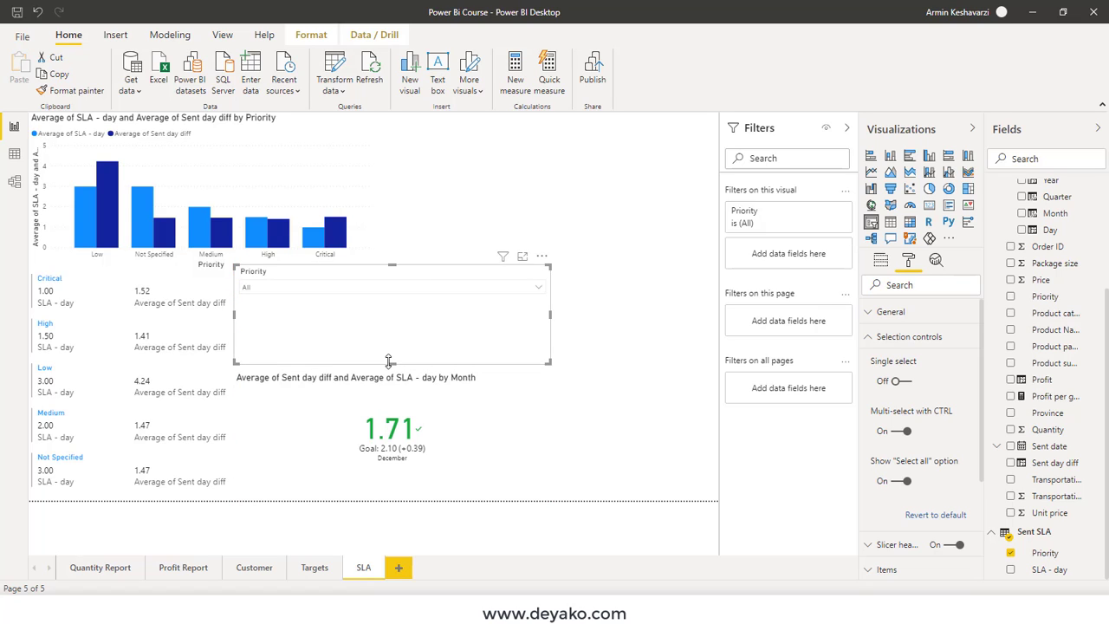
left_click_drag(401, 365, 391, 313)
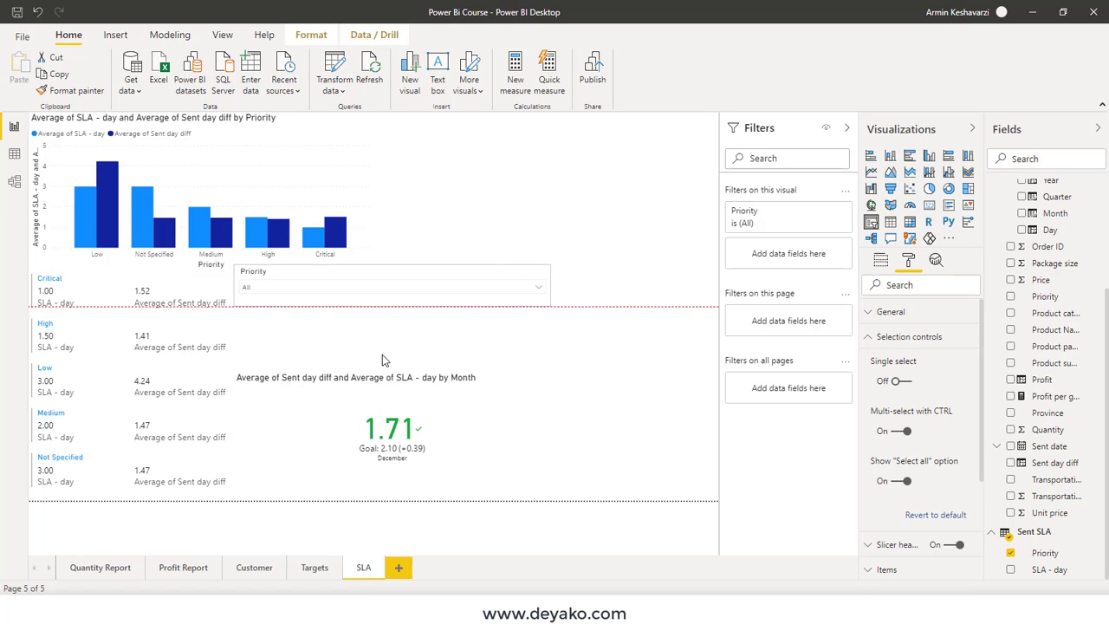
left_click(372, 400)
left_click_drag(415, 398, 417, 317)
left_click_drag(765, 318, 797, 387)
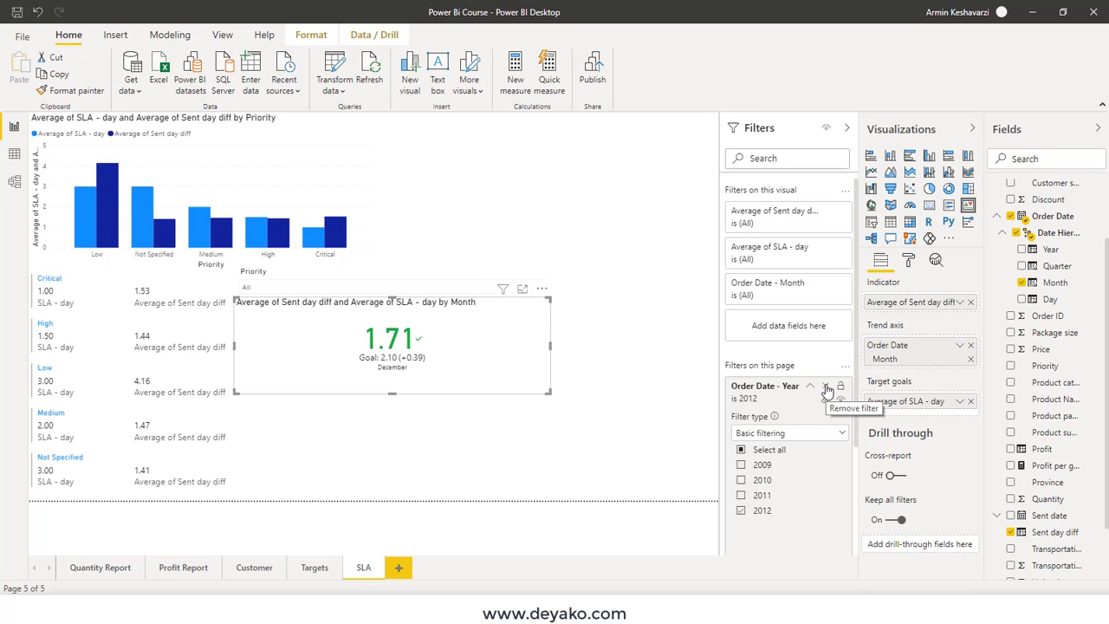
Remove the 2012 Order Date - Year filter and swap the KPI trend axis from Month to Year
left_click(827, 389)
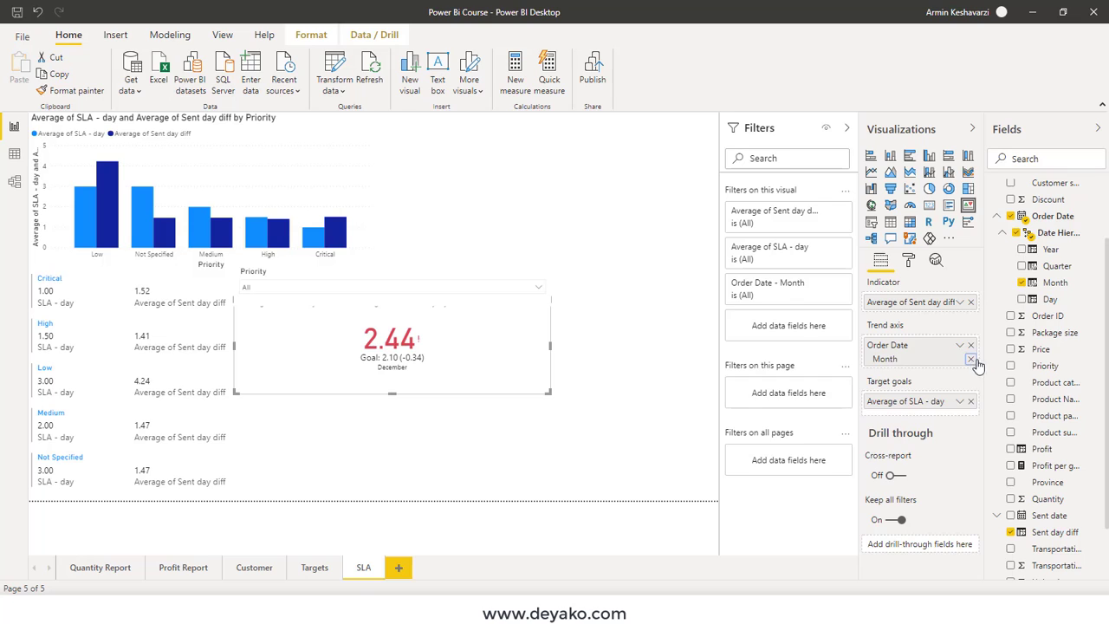
left_click(971, 359)
left_click_drag(1050, 249, 957, 343)
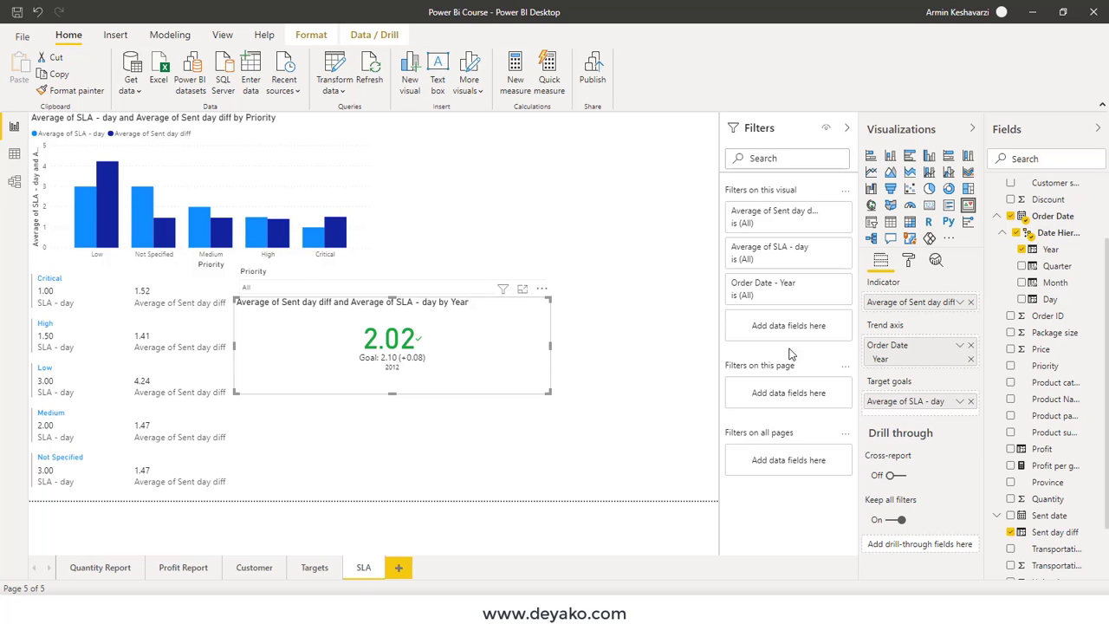
left_click(607, 364)
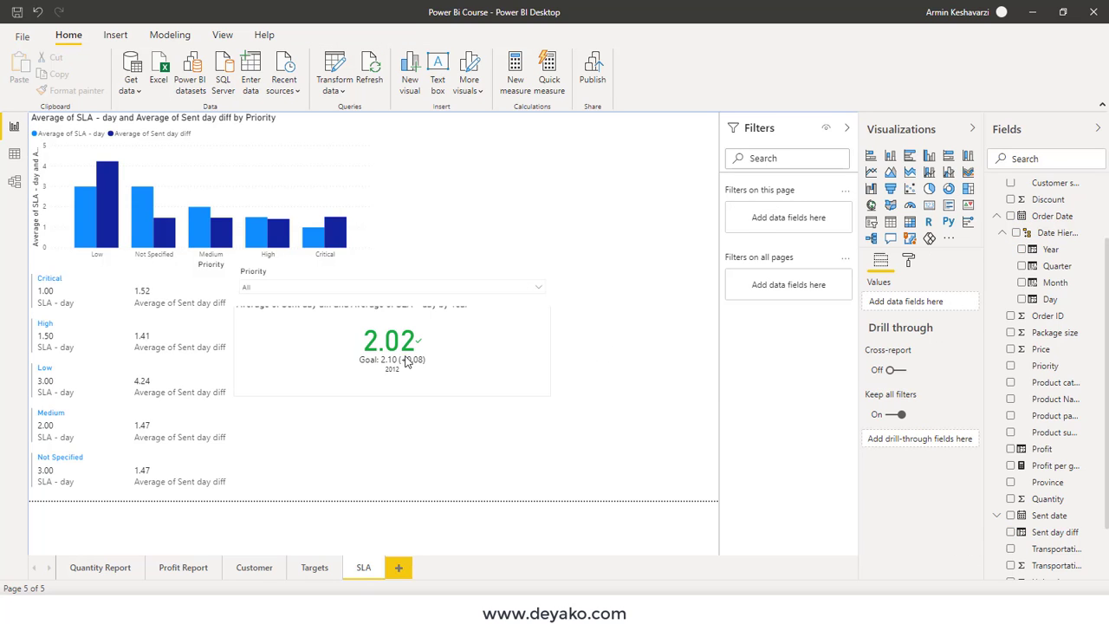
left_click(409, 366)
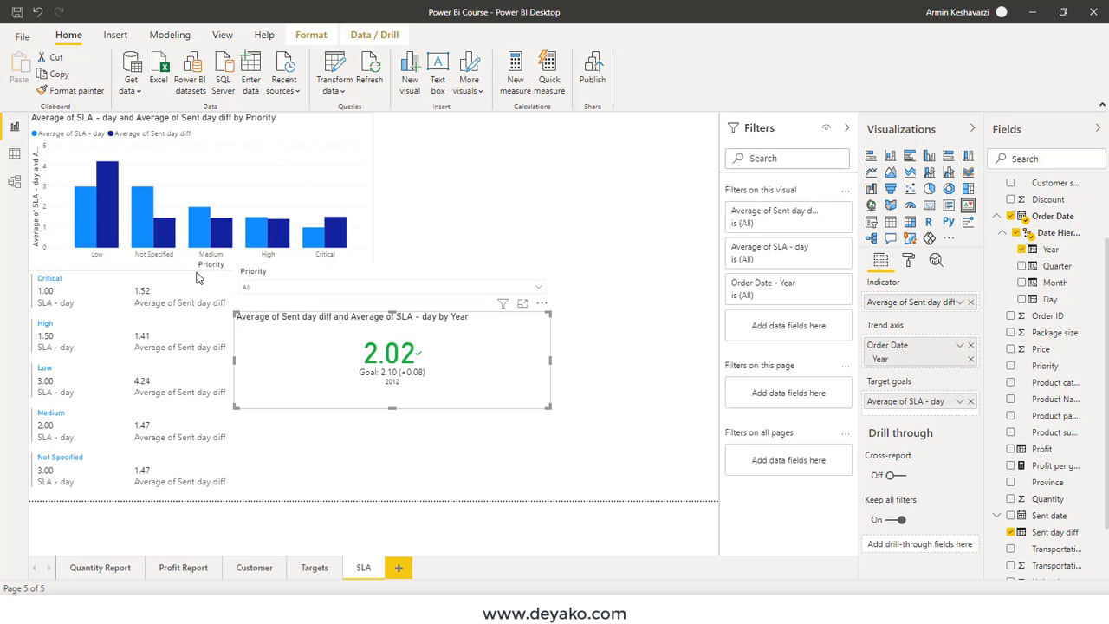
Filter the page with the Priority slicer to Critical, then to High
left_click(539, 288)
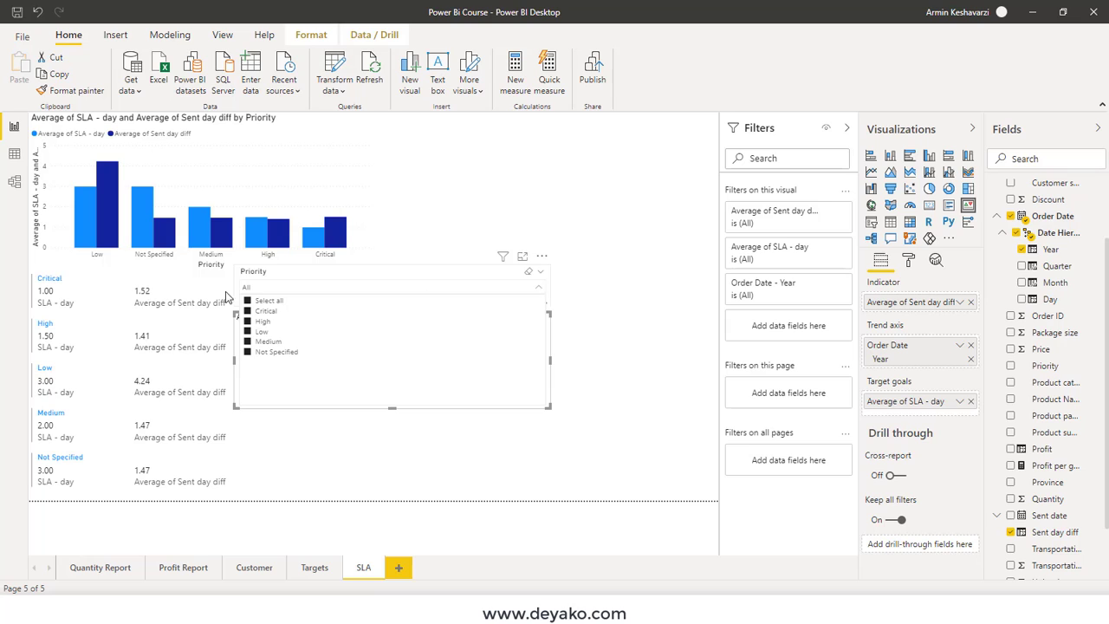
left_click(248, 310)
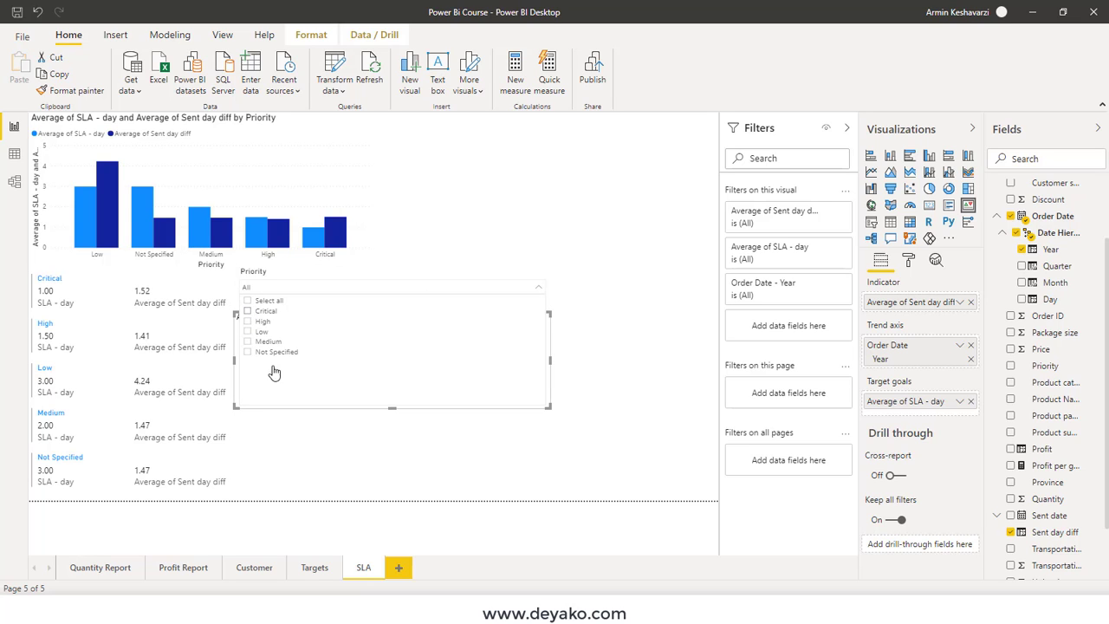
left_click(316, 474)
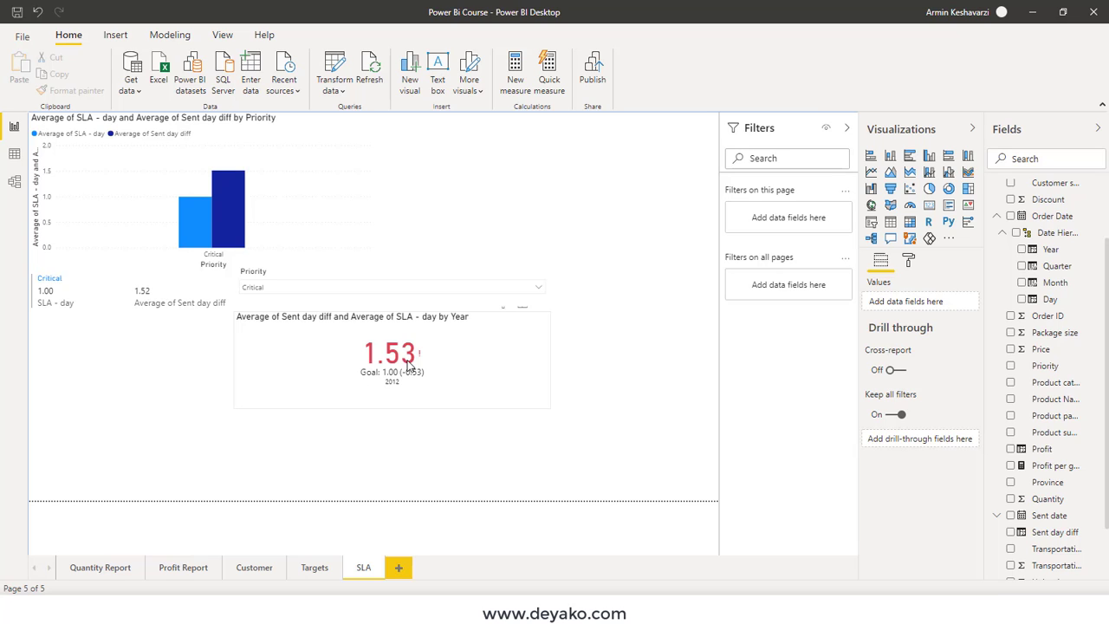
left_click(525, 354)
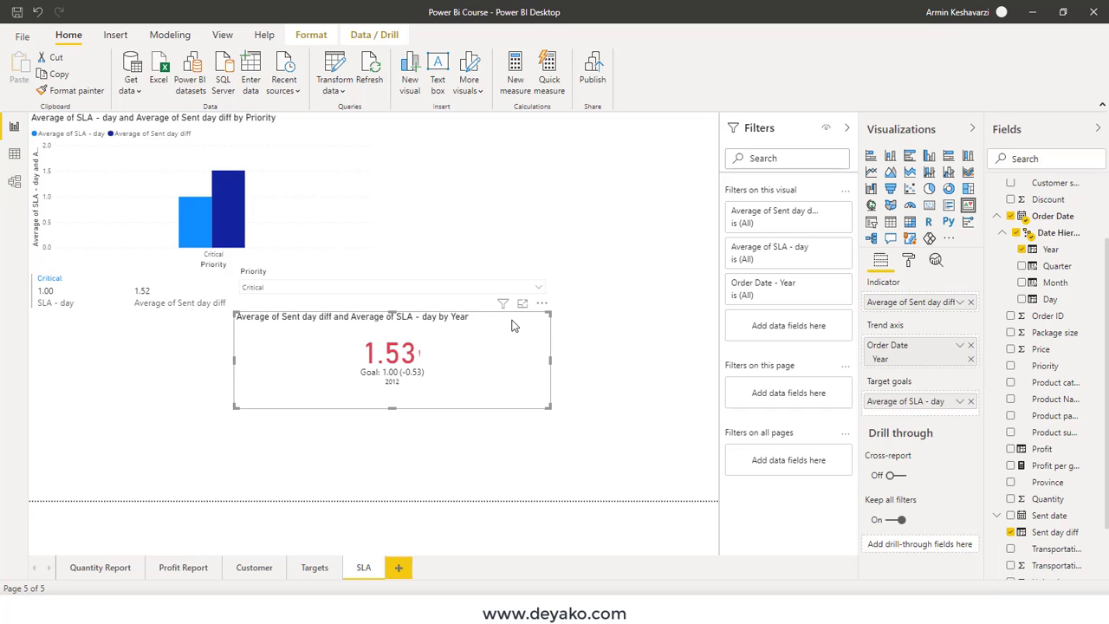
left_click(538, 289)
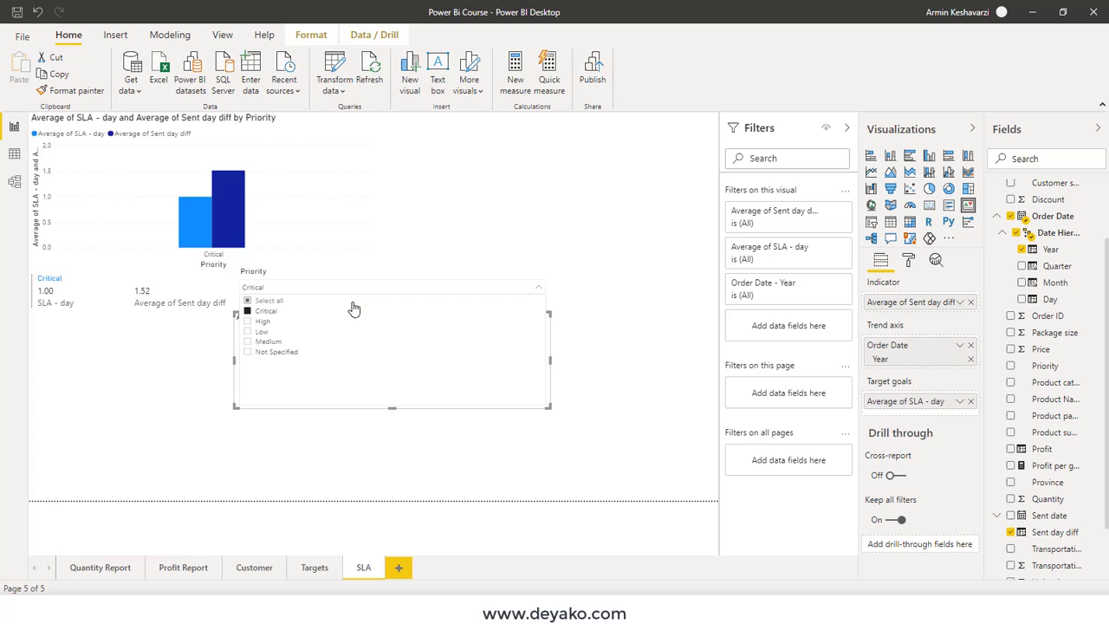
left_click(248, 312)
left_click(249, 322)
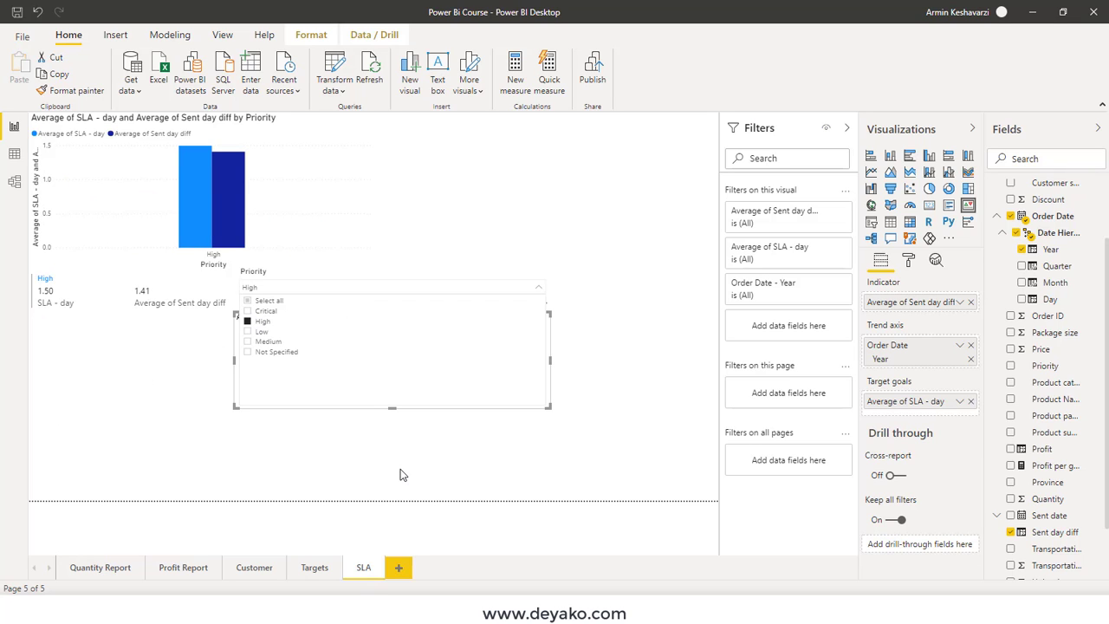
left_click(400, 468)
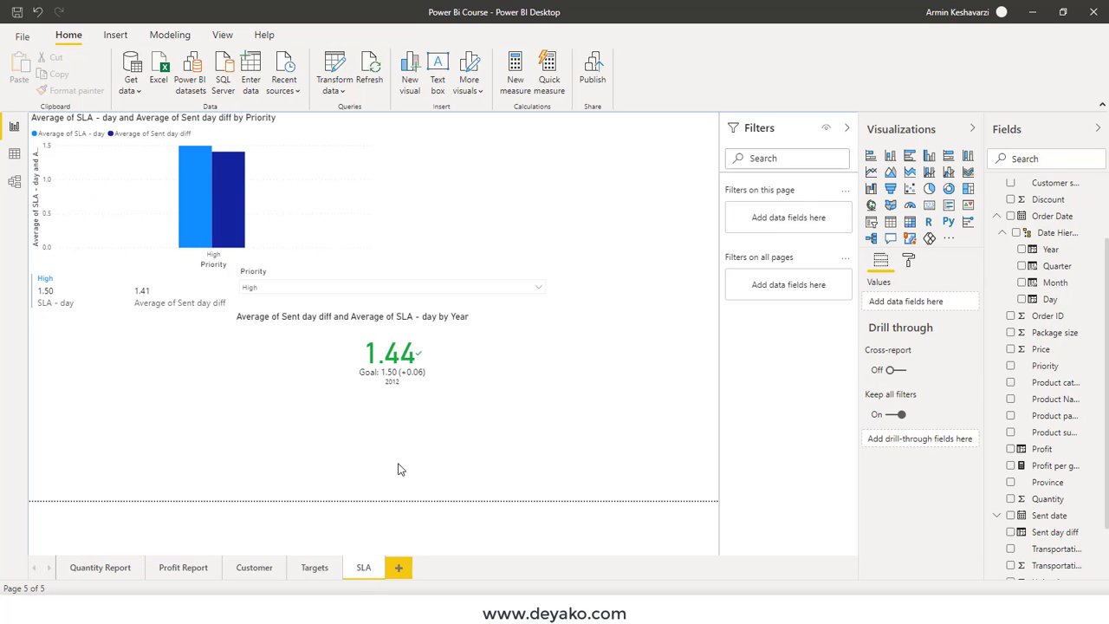
Switch the Priority slicer to Low, then Medium, then Not Specified
left_click(539, 288)
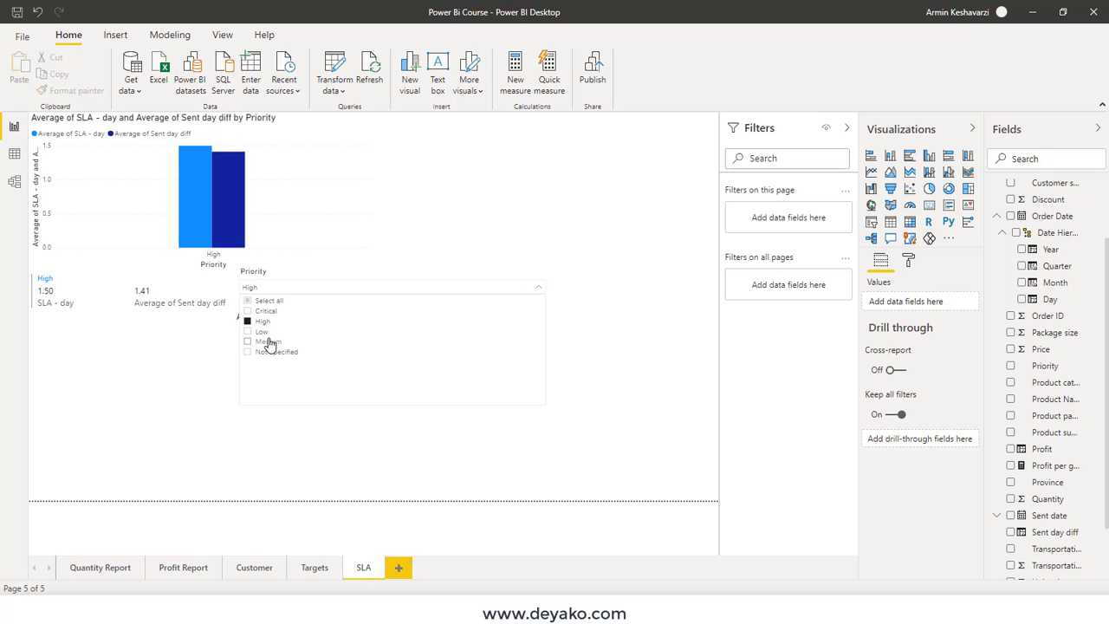
left_click(261, 331)
left_click(289, 466)
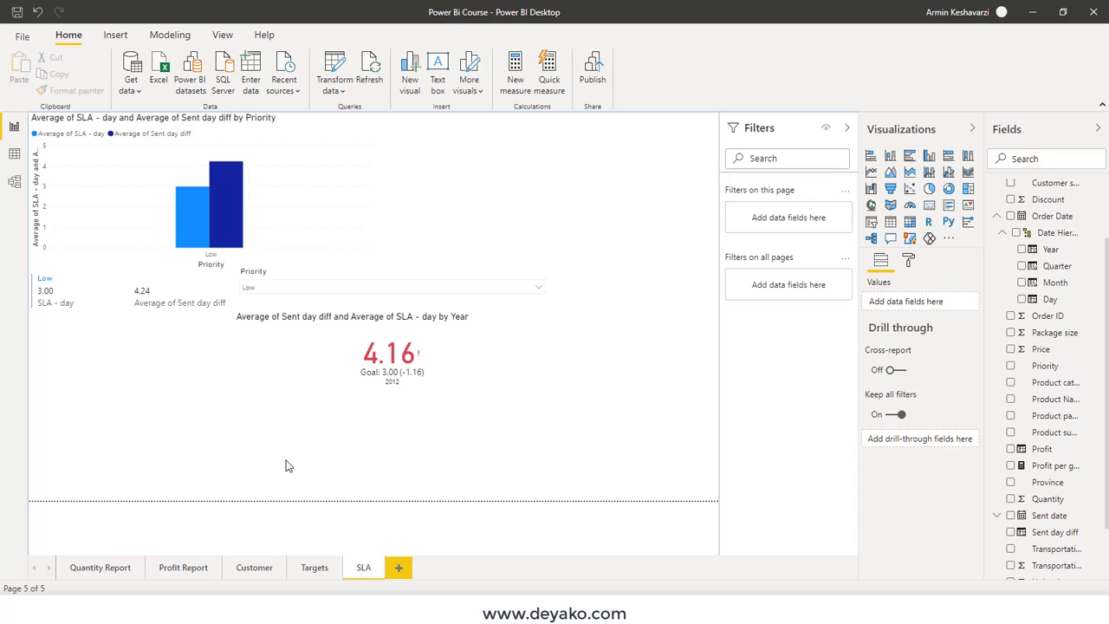
left_click(533, 289)
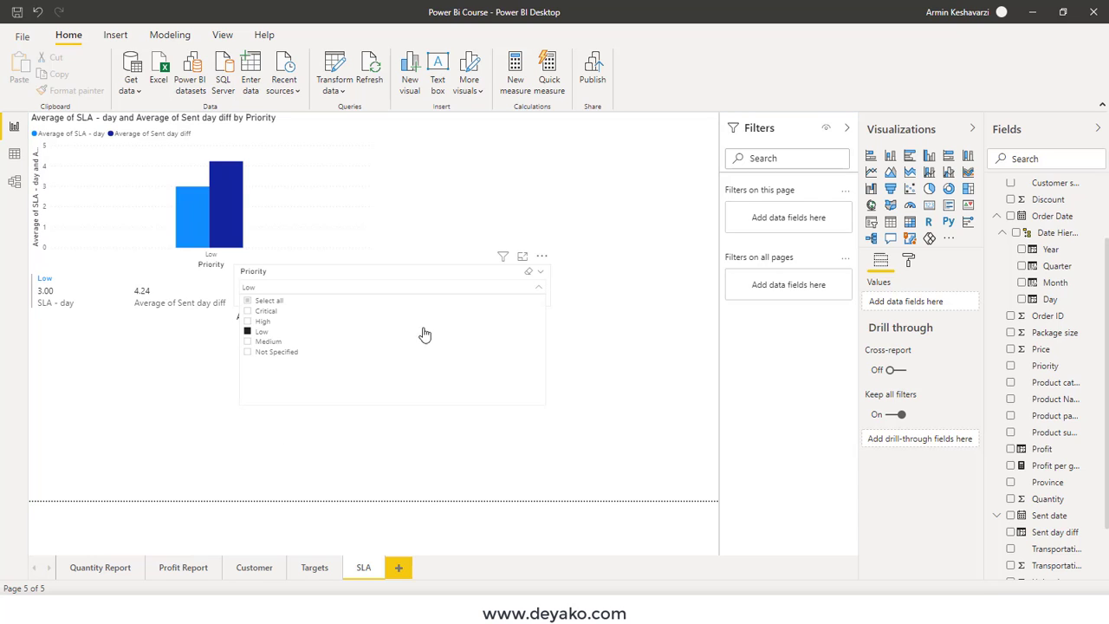
left_click(247, 341)
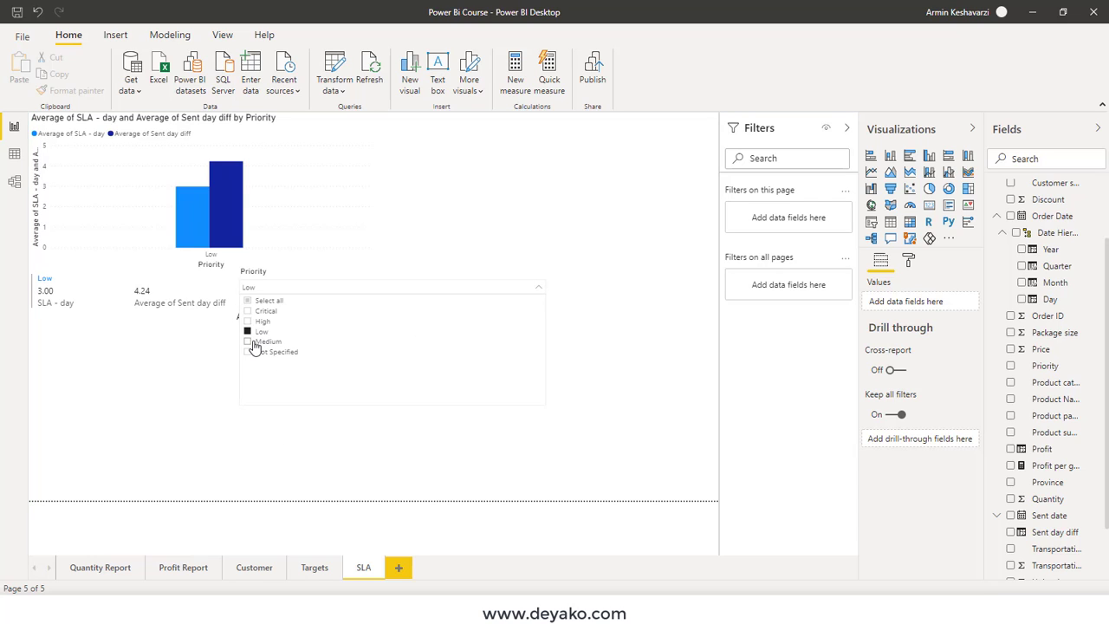
left_click(349, 486)
left_click(539, 287)
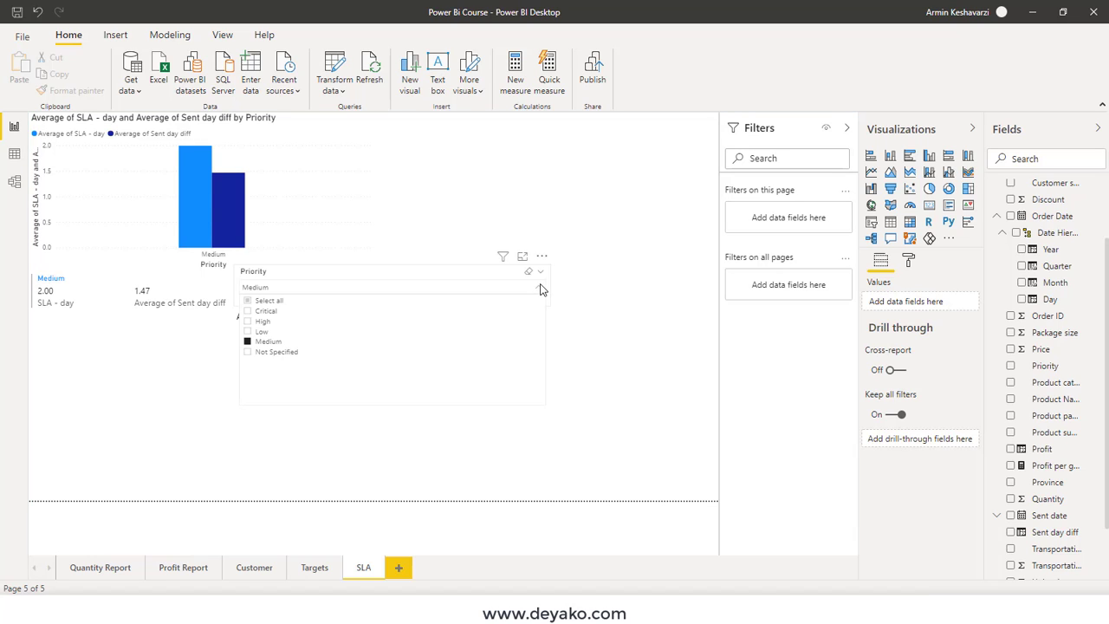
left_click(260, 352)
left_click(310, 456)
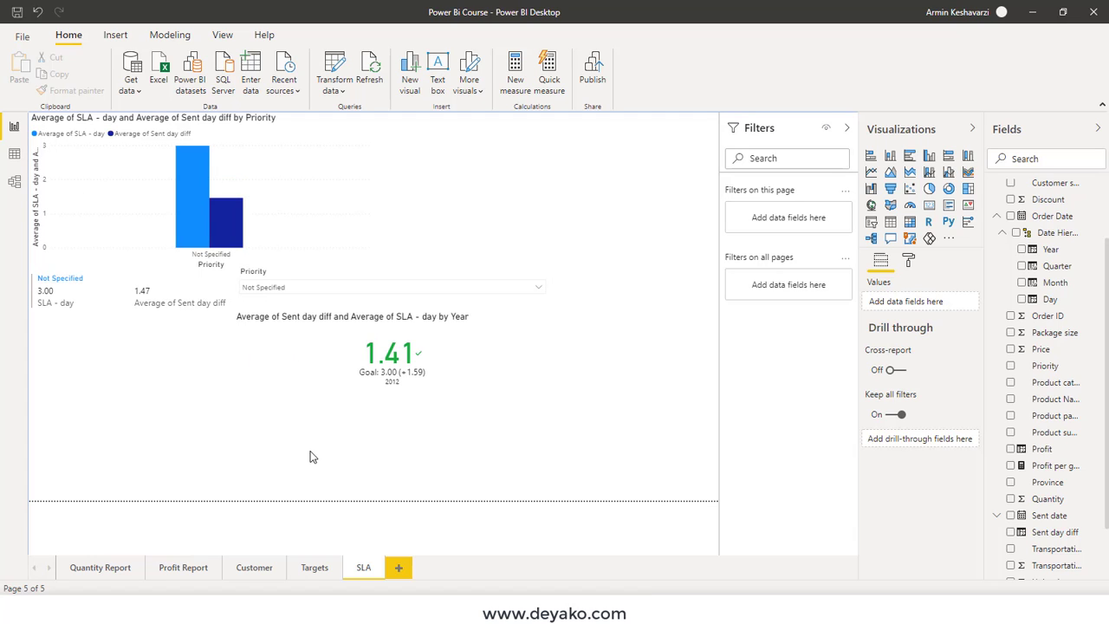
Check the visuals for Critical priority, then reset the Priority slicer to All
left_click(539, 293)
left_click(260, 311)
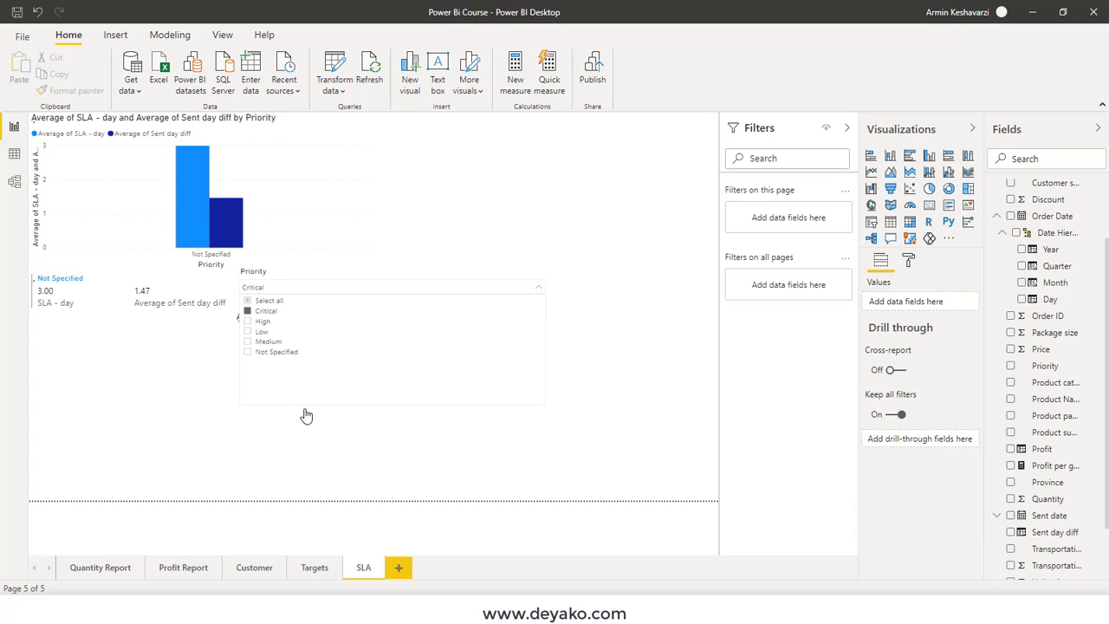
left_click(318, 473)
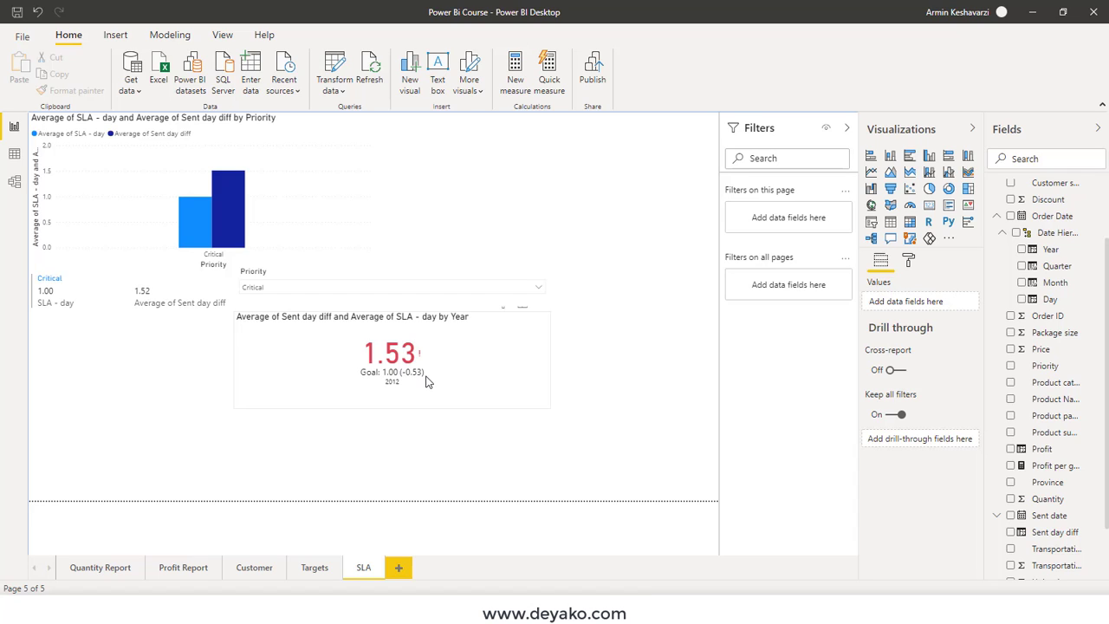
left_click(533, 294)
left_click(265, 301)
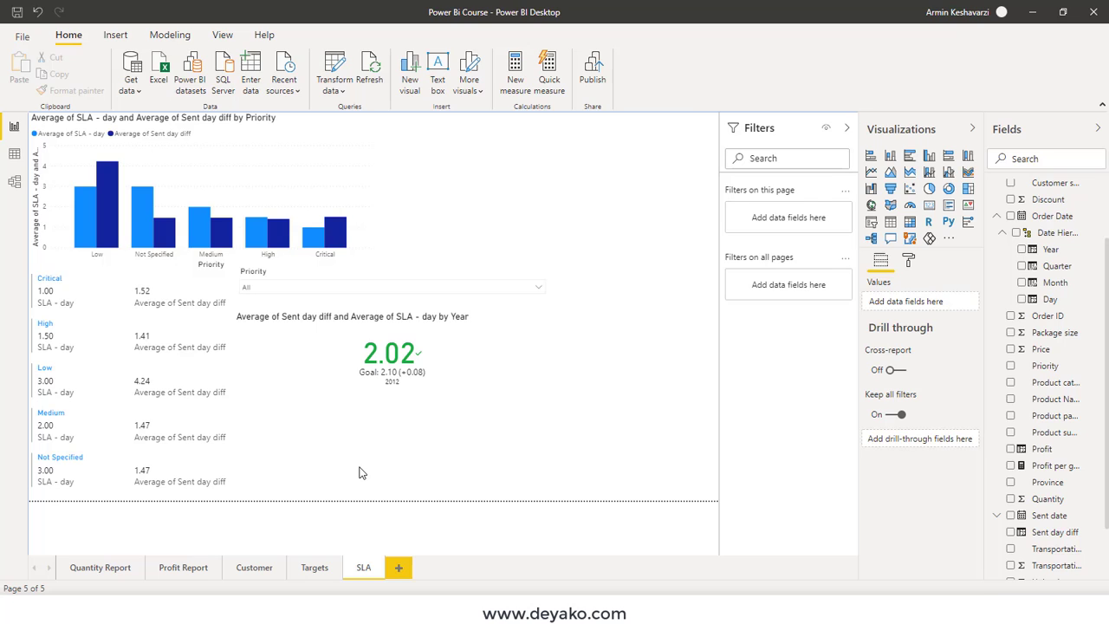
Create a new calculated table named Table via Modeling, then view the Sales data rows in Data view
left_click(119, 35)
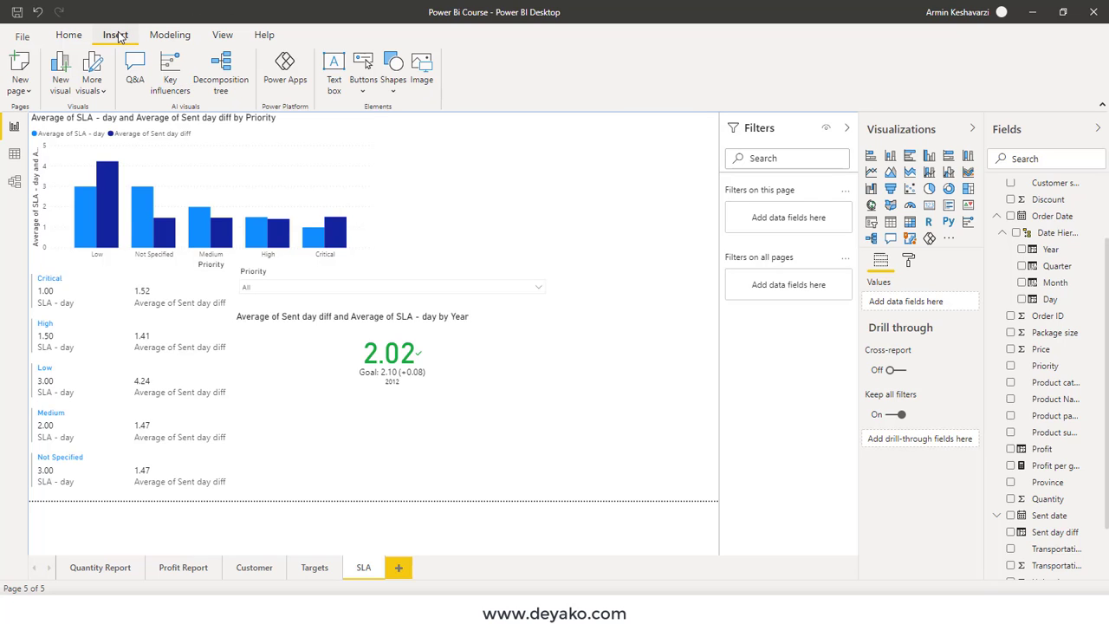
left_click(170, 34)
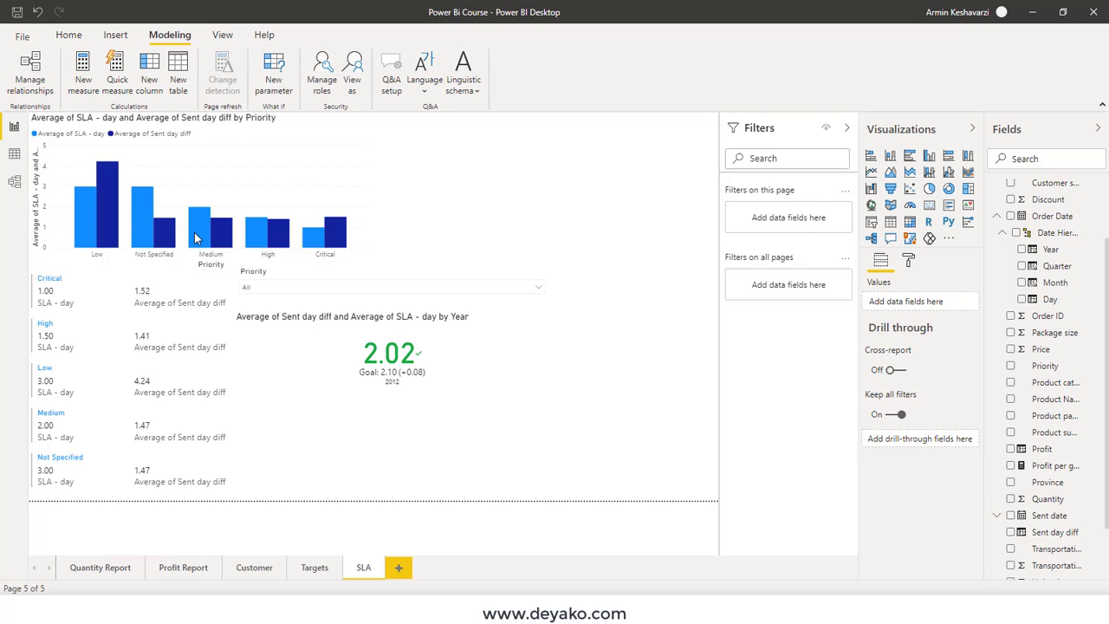
key("ctrl+z")
key("ctrl+y")
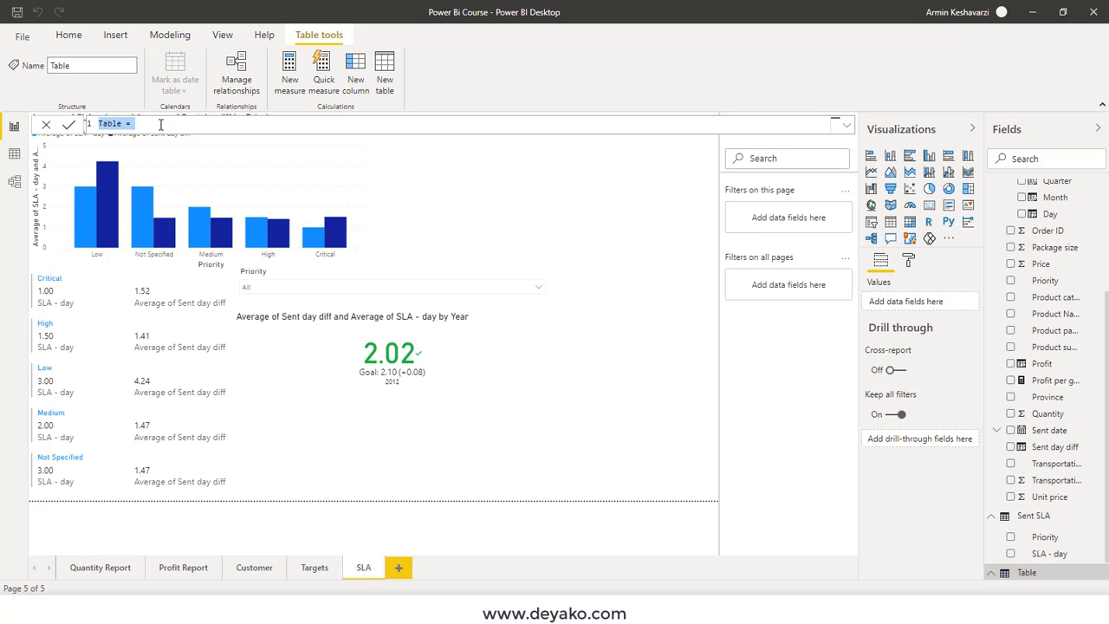
left_click(16, 156)
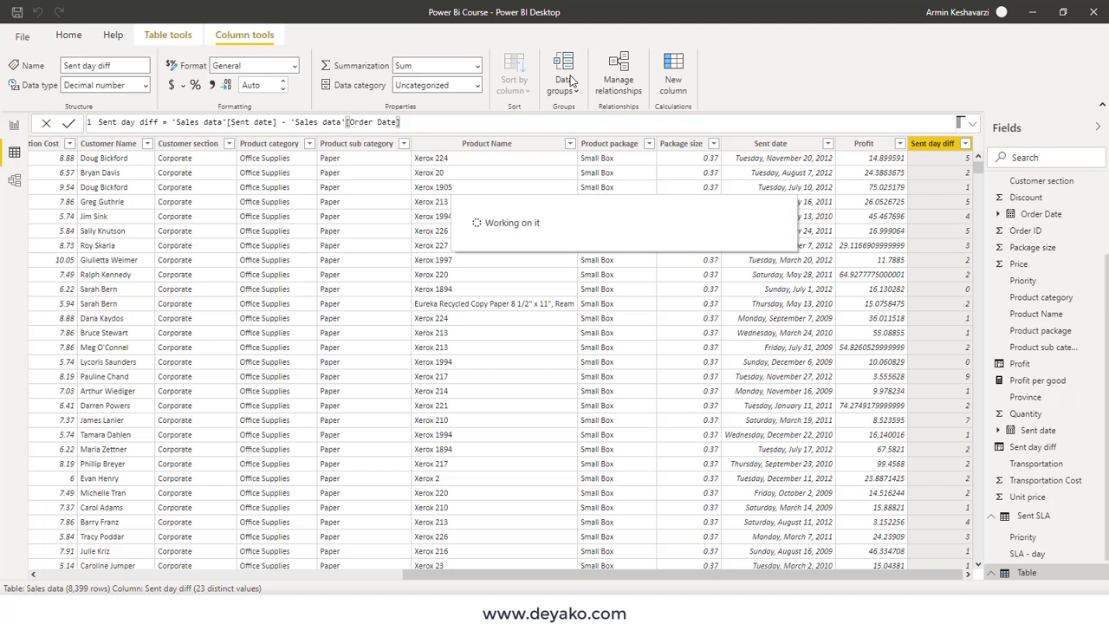
Start a new calculated table from Table tools, naming it 'My New table' in the formula
left_click(169, 35)
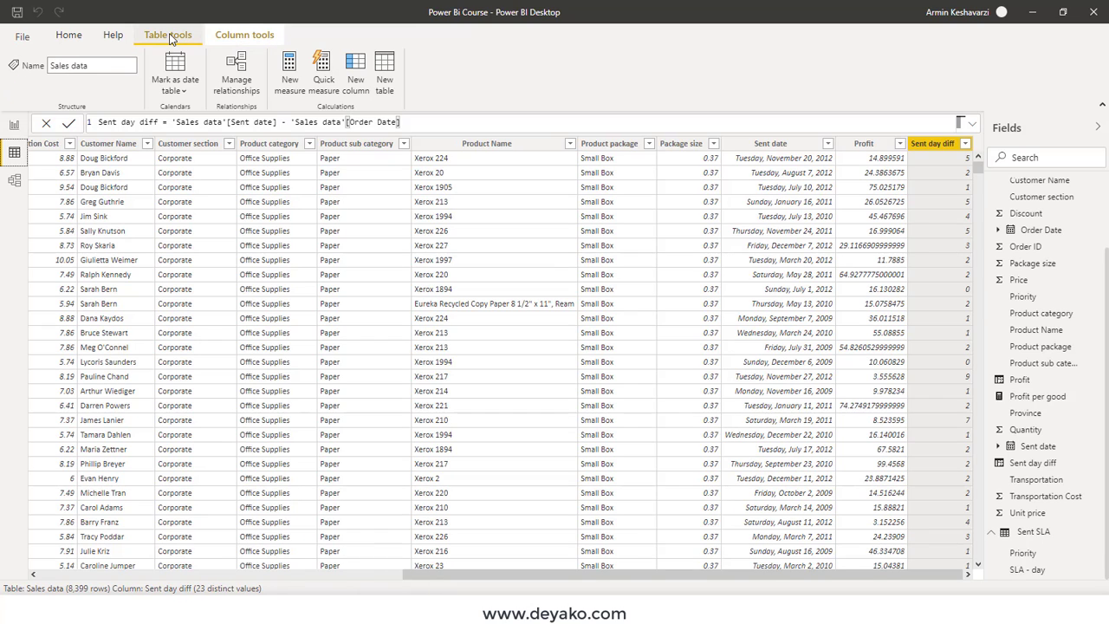
left_click(383, 81)
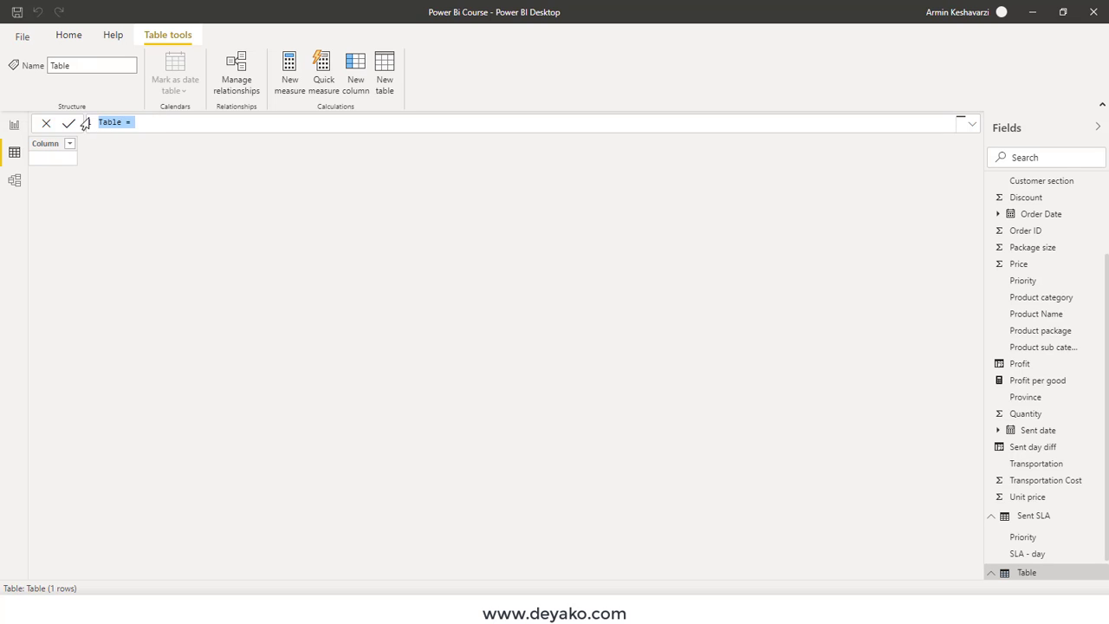
type("M")
type("=")
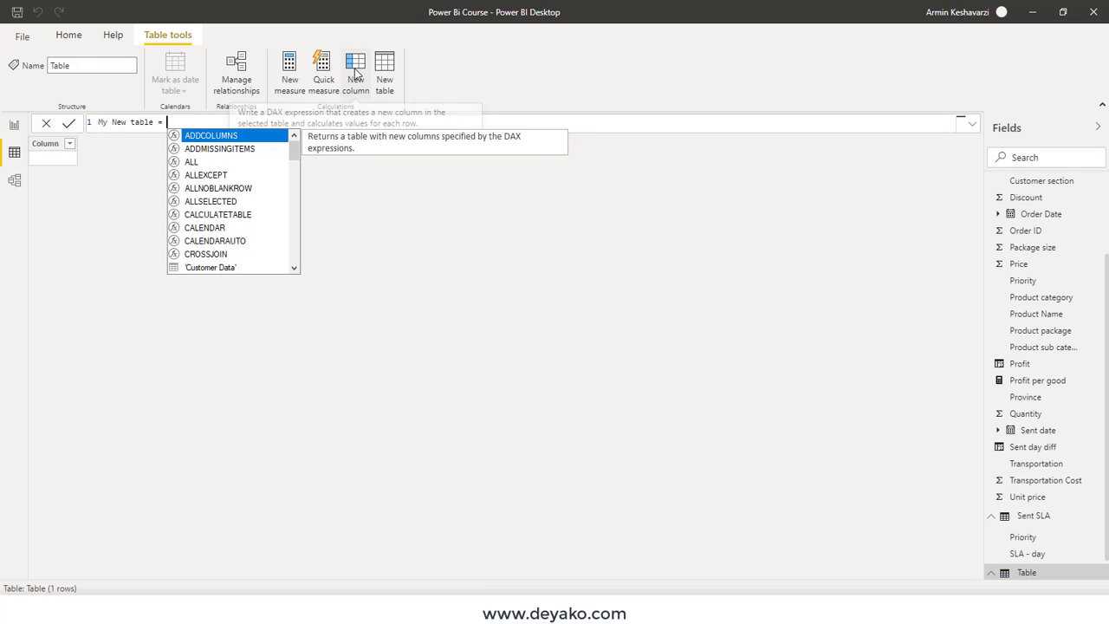
Add Column 2 to my new table with the formula SUM('Sales data'[Profit])
left_click(355, 75)
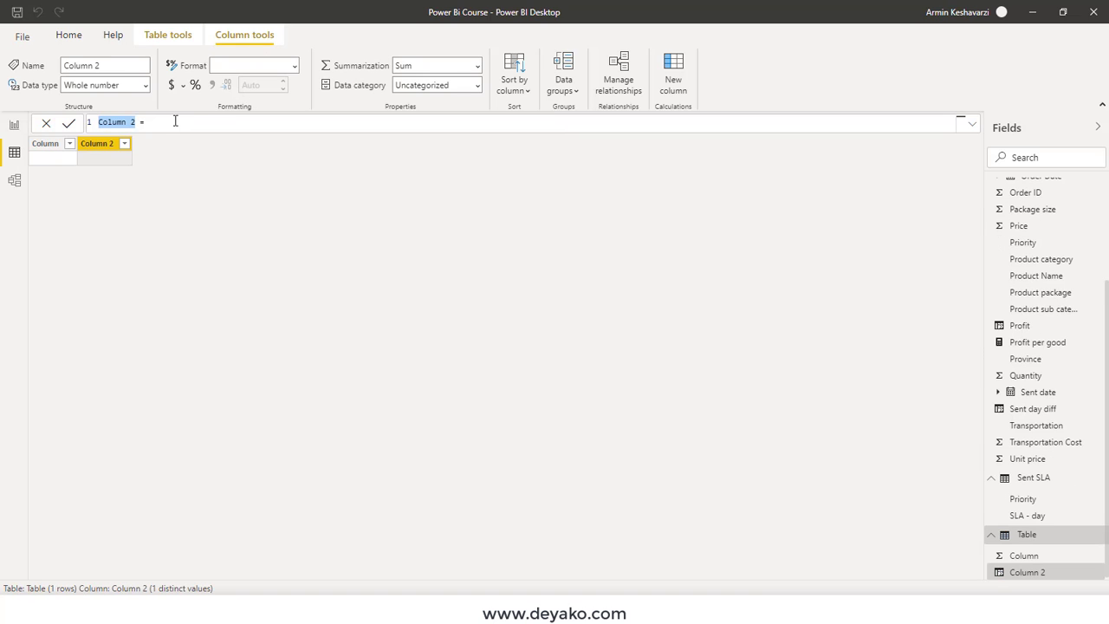
key("Right")
type("sum")
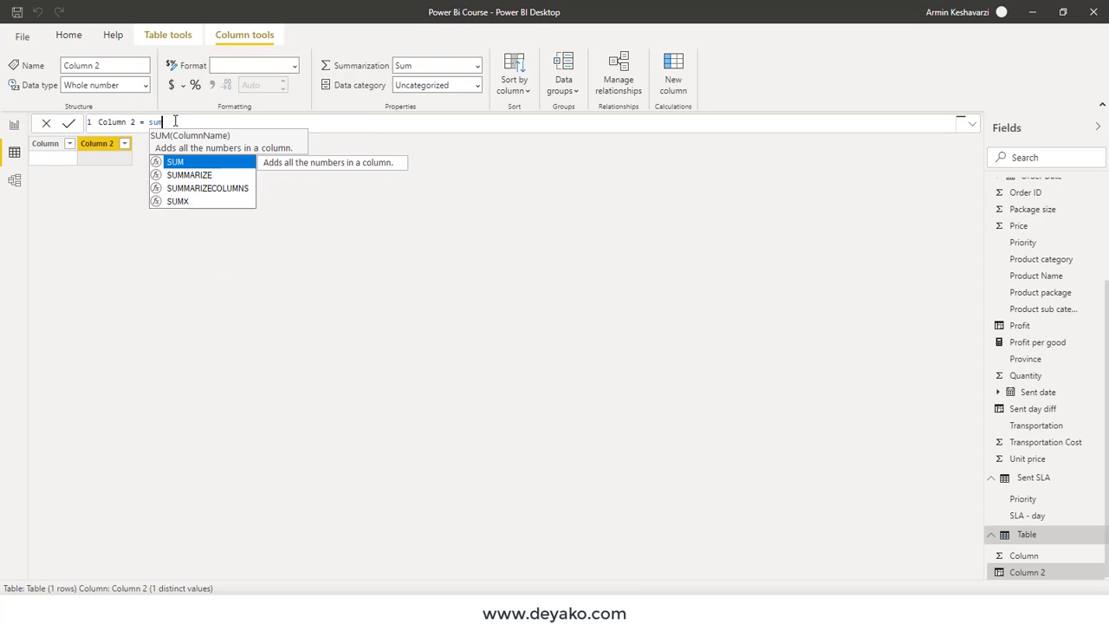
key("Tab")
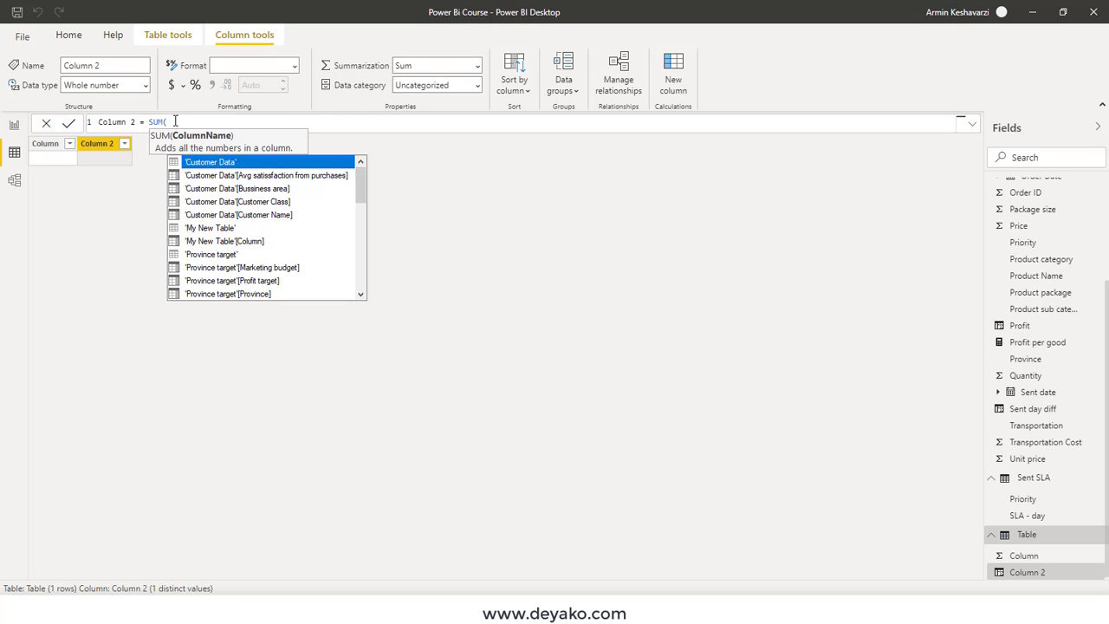
key("Down")
key("Down")
key("Down")
key("Down")
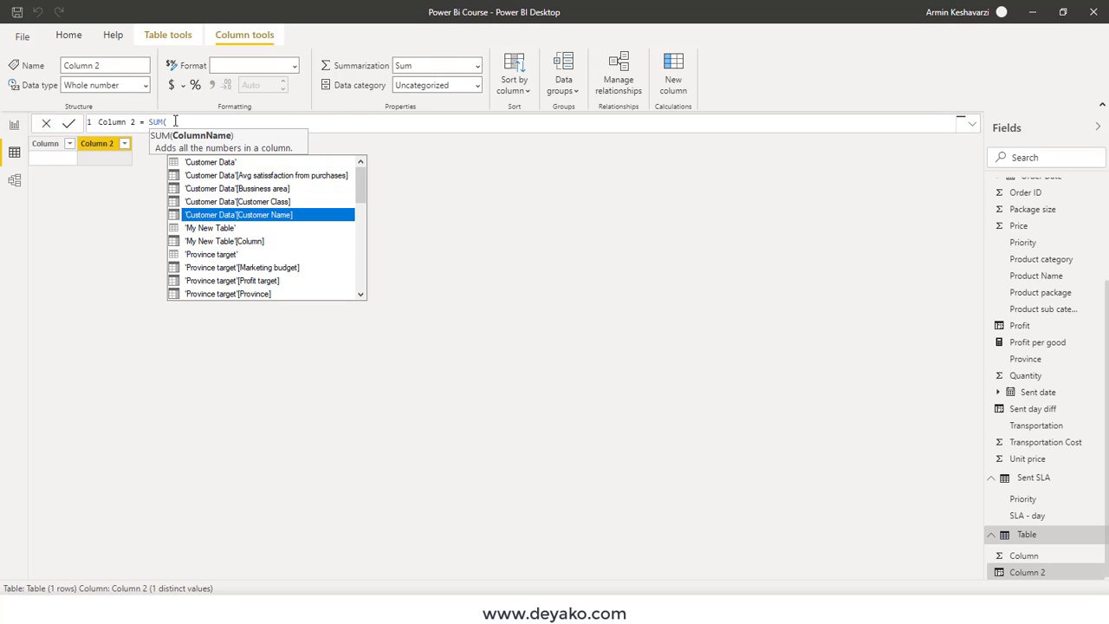
key("Down")
key("Down")
key("Down")
key("Down")
key("Down")
key("Down")
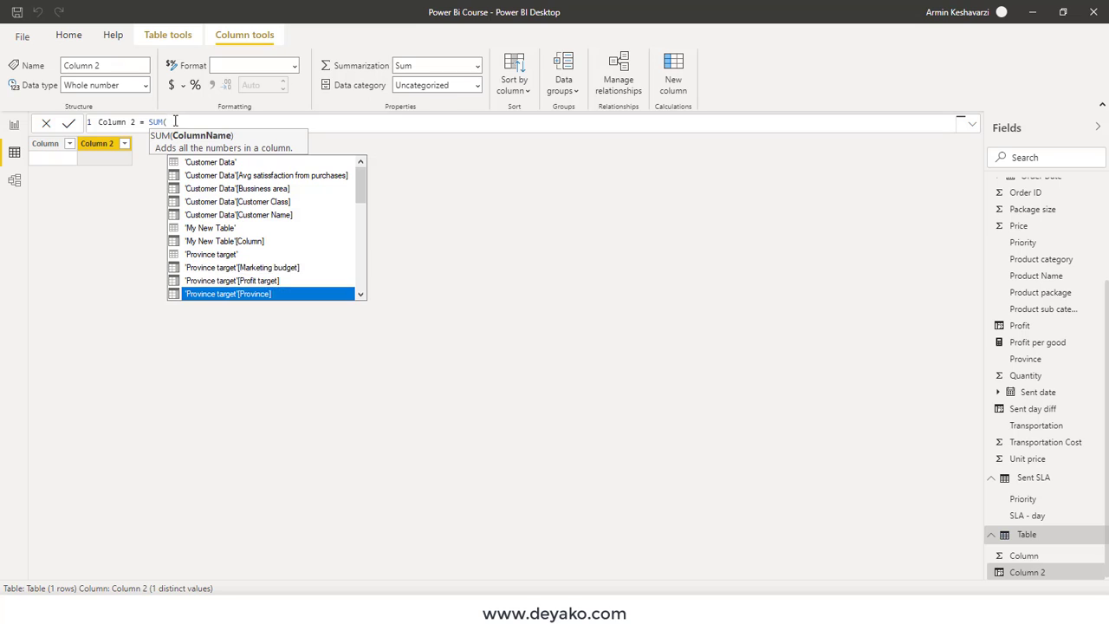
key("Down")
key("Down")
key("Down")
key("Down")
key("Down")
key("Down")
key("Down")
key("Down")
key("Down")
key("Tab")
type(")")
key("Return")
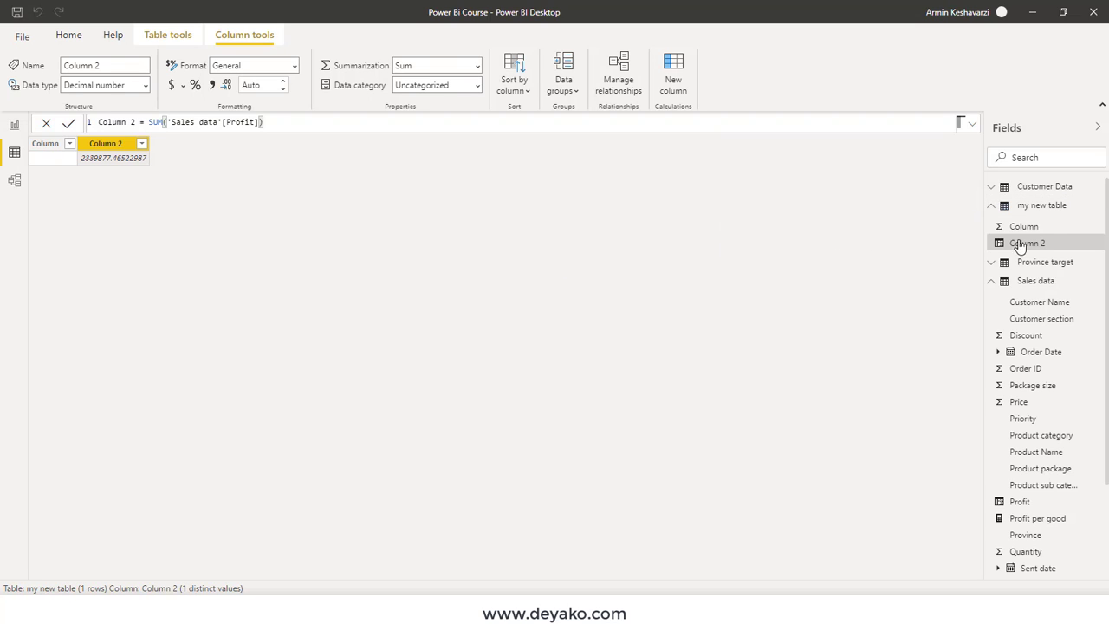
Expand and collapse my new table in the Fields list, then return to the SLA report page
left_click(1023, 211)
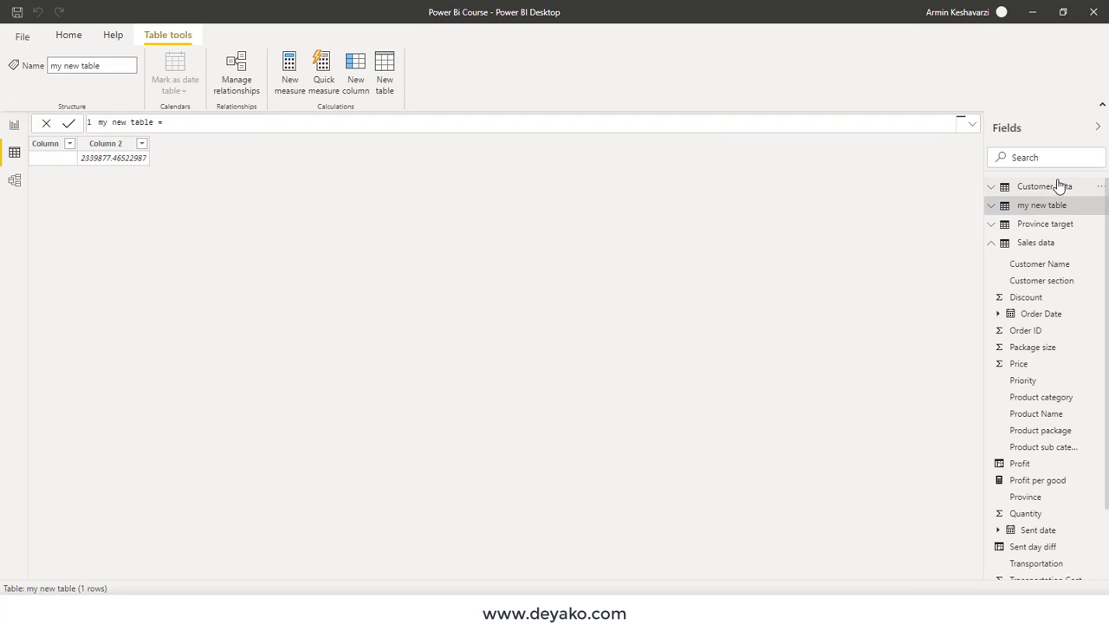
left_click(995, 210)
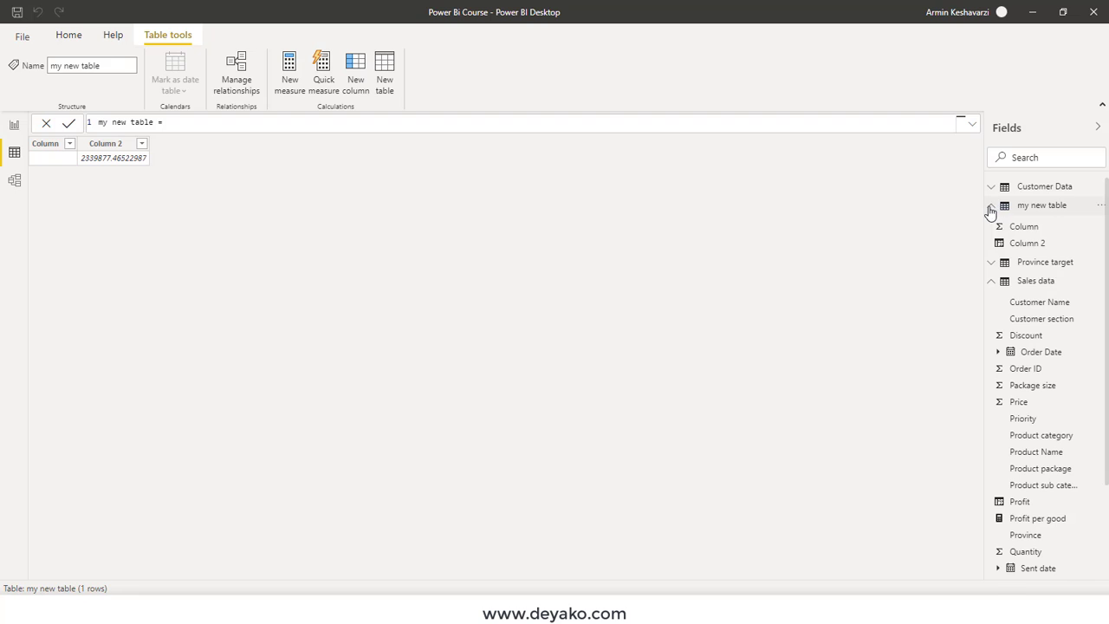
left_click(991, 209)
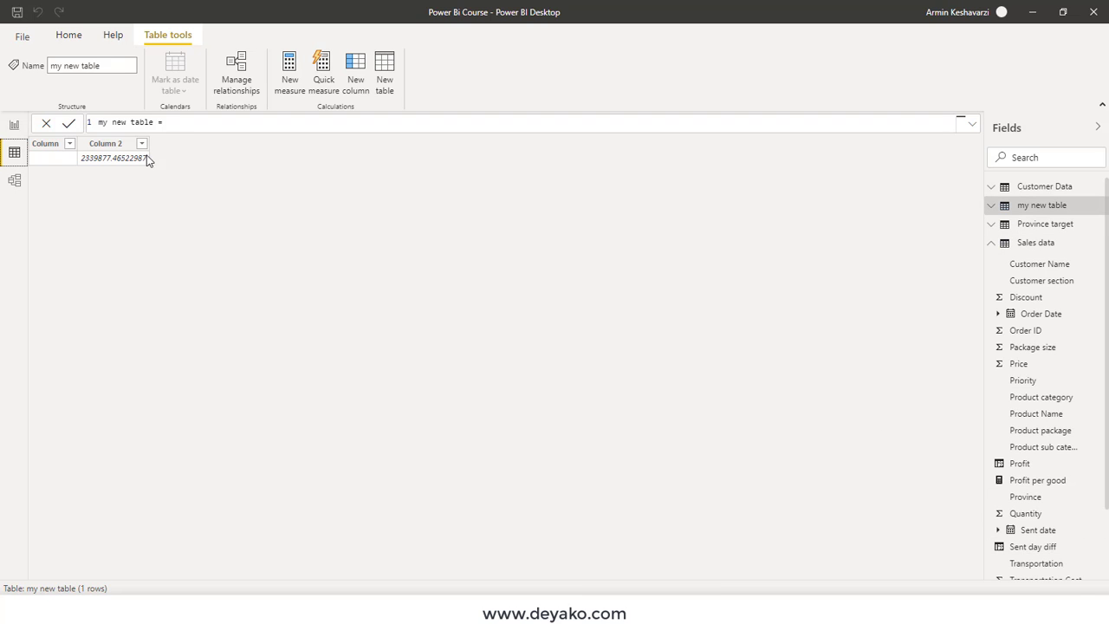
left_click(15, 123)
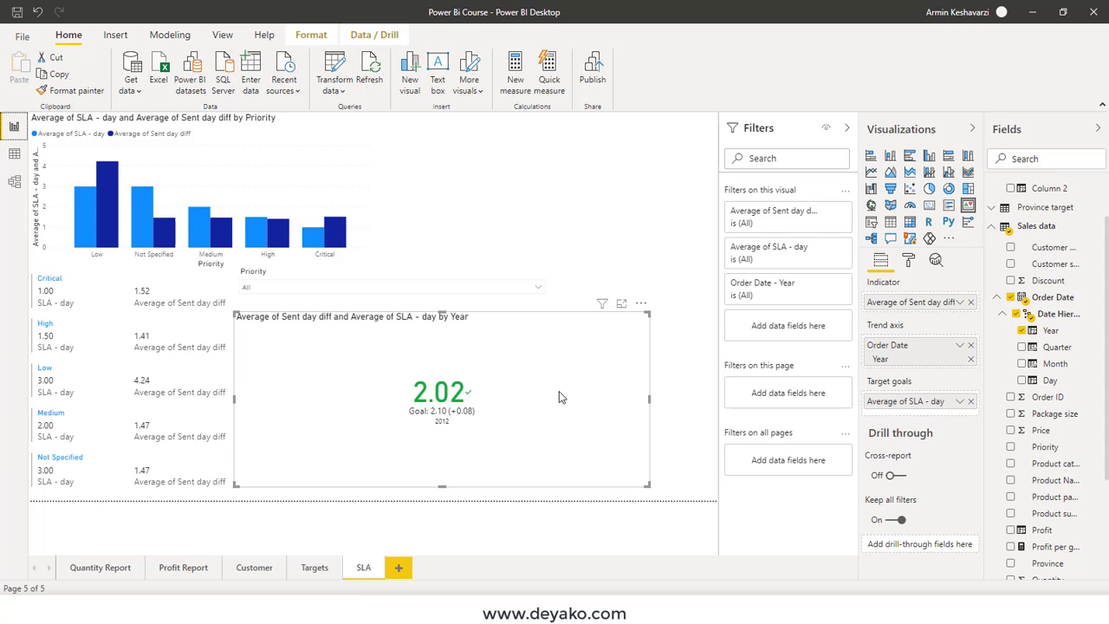
Turn on the KPI's trend axis area and show the KPI's yearly data as a table
left_click(908, 259)
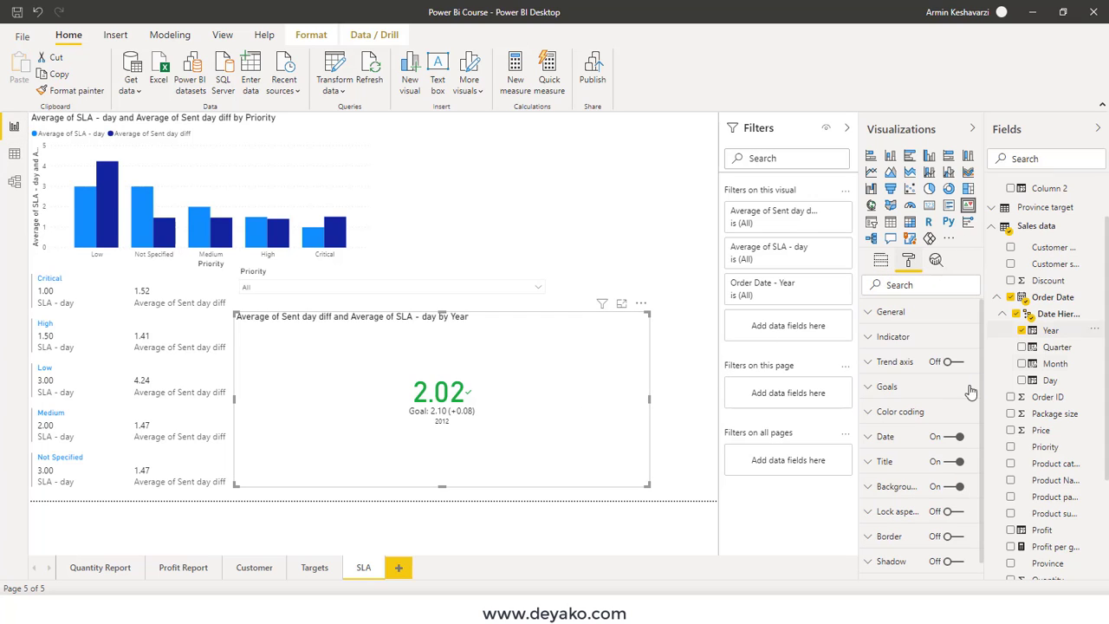
left_click(956, 363)
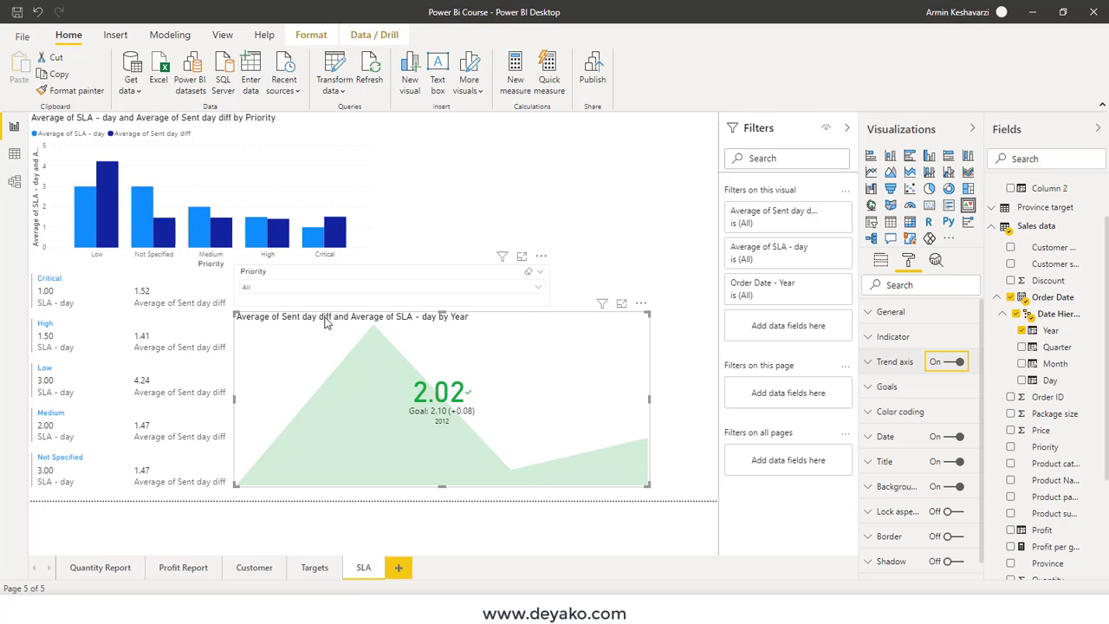
left_click(640, 306)
left_click(685, 336)
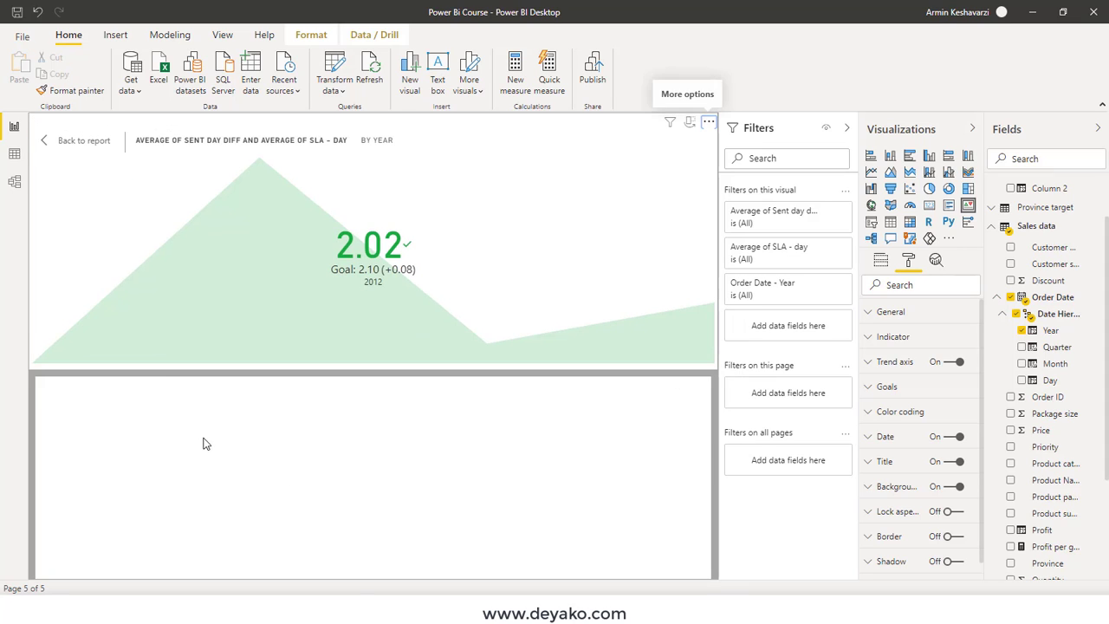
Leave the KPI table view with Esc and switch to the Deyako YouTube browser tab
mouse_move(161, 411)
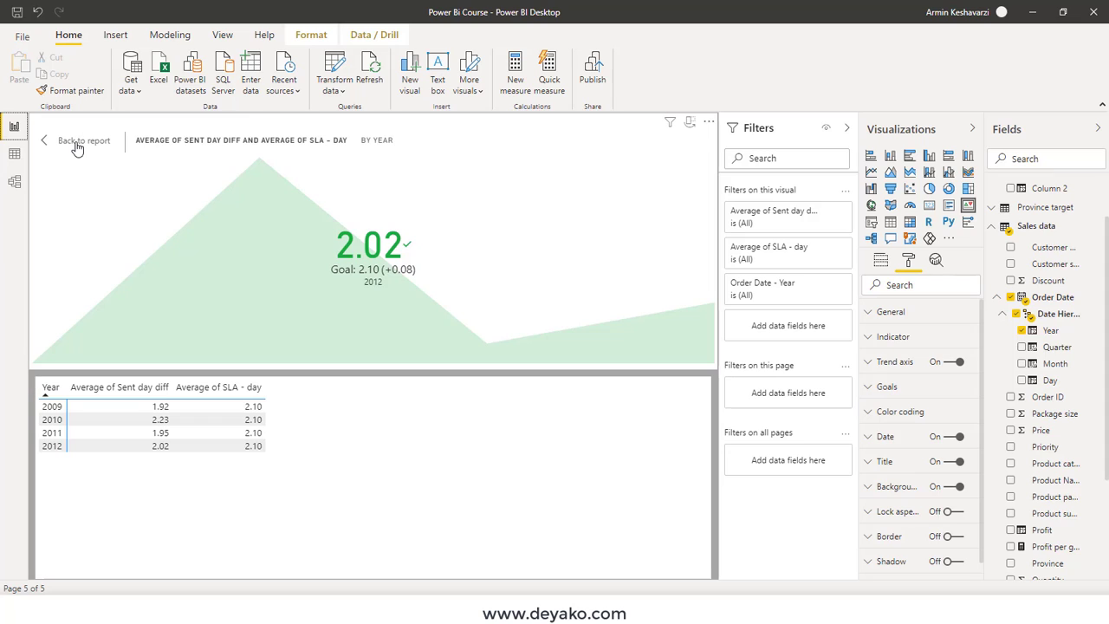
key("Escape")
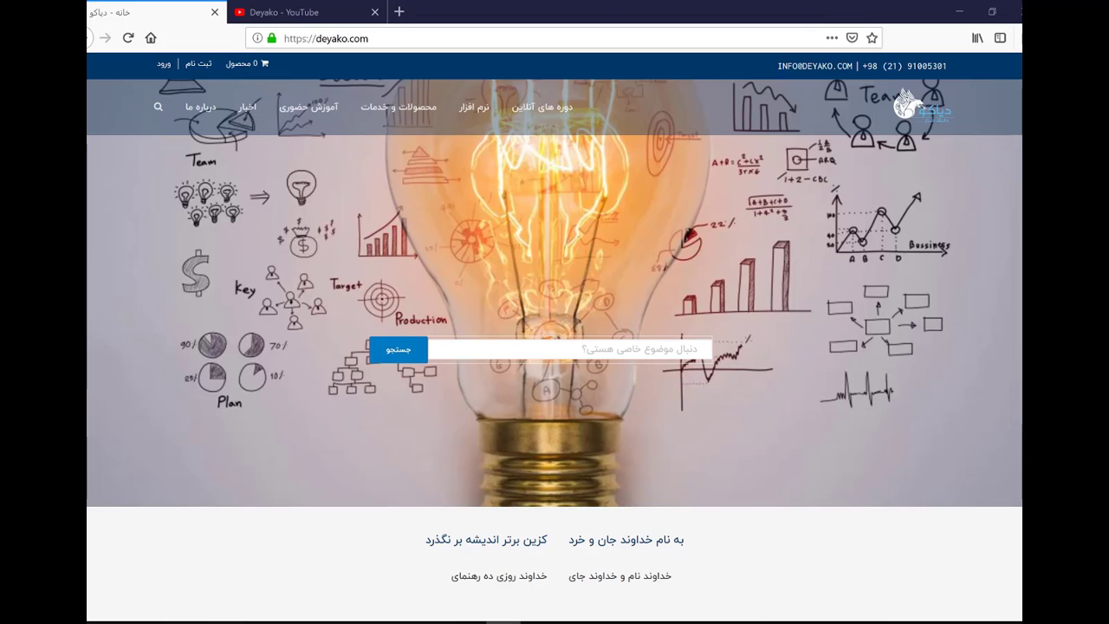
left_click(314, 13)
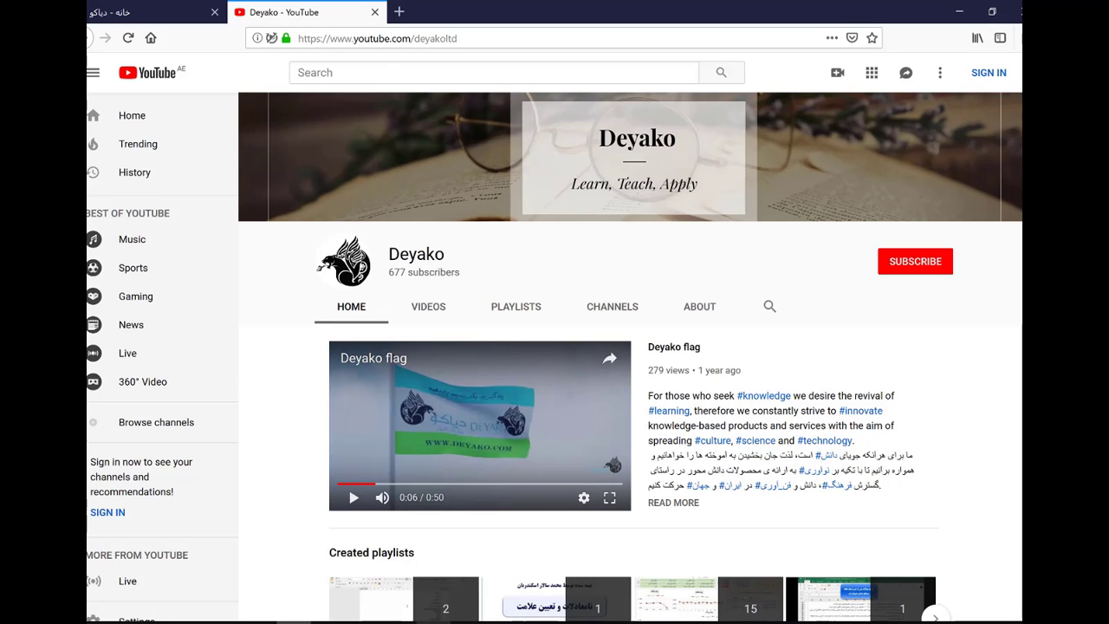